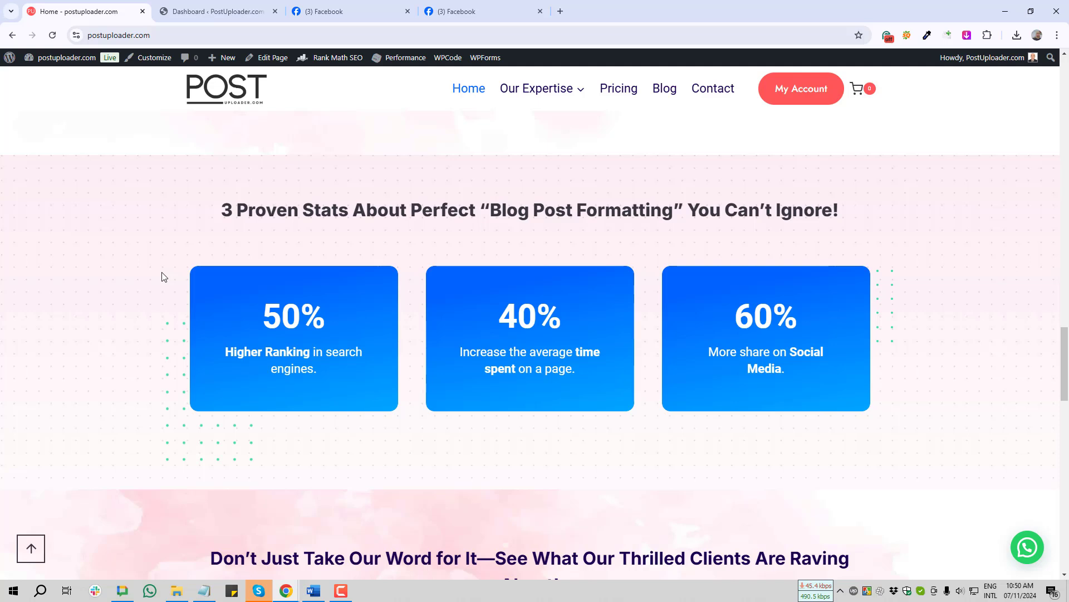
# Open the site's Plan & Pricing page and compare the Starter Kit and Pro Bundle blog post formatting packages.
pyautogui.click(461, 398)
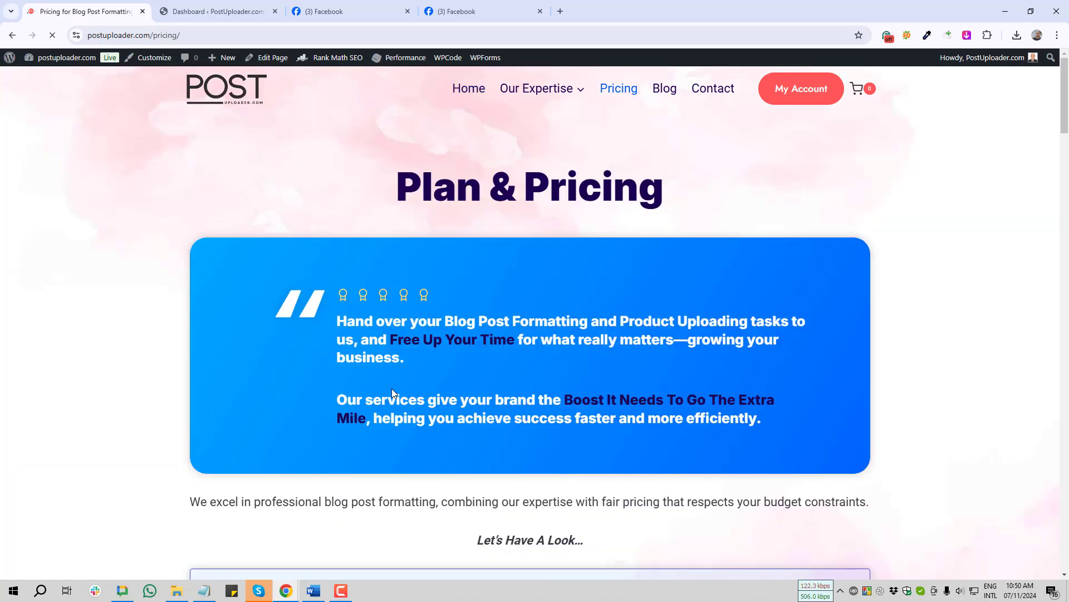
pyautogui.scroll(-7, 279, 427)
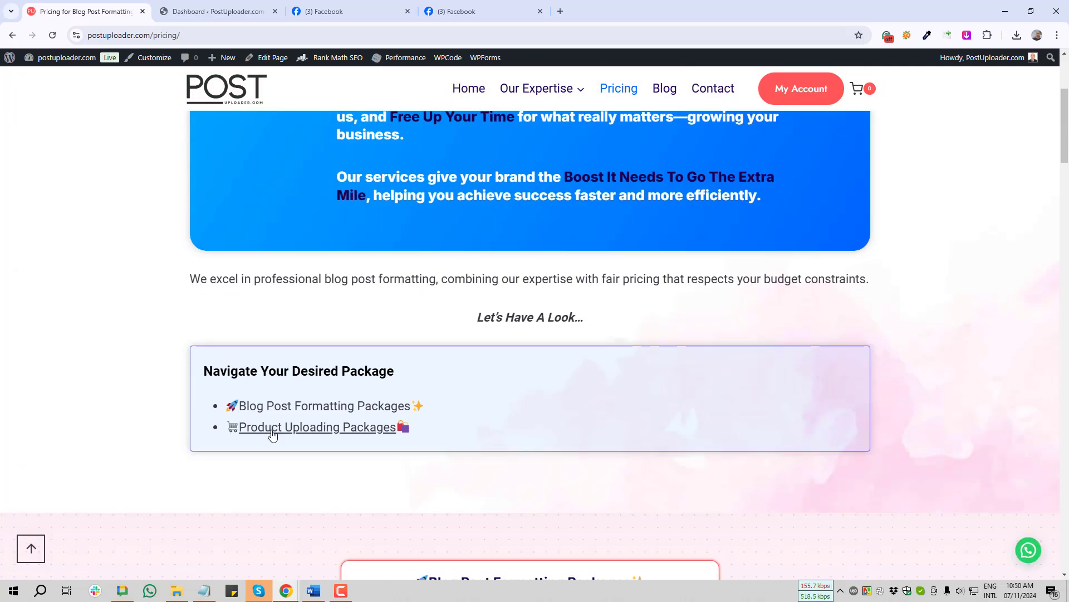
pyautogui.click(580, 139)
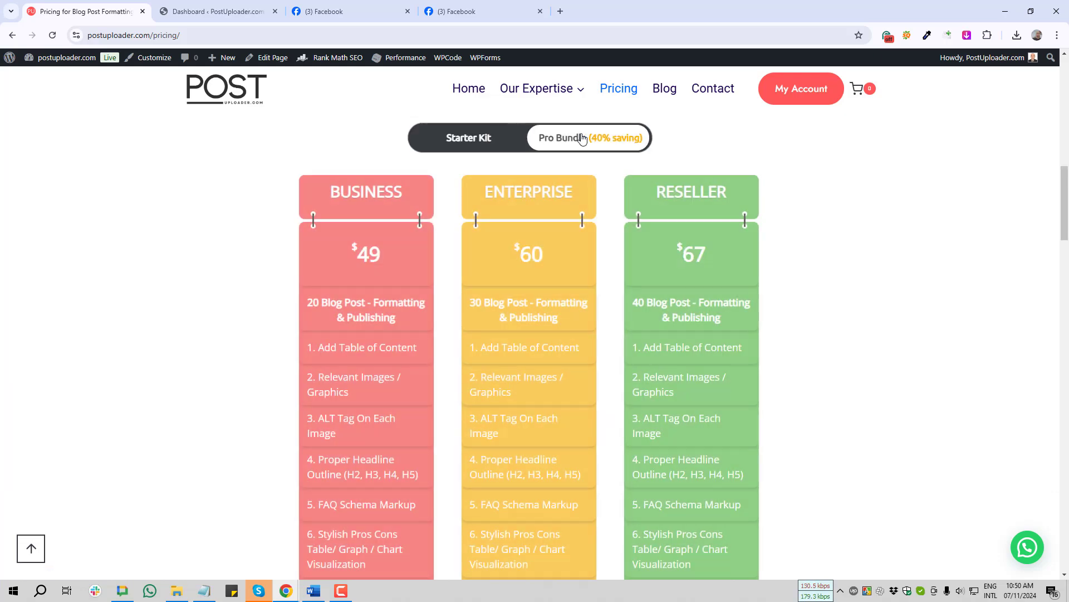
pyautogui.click(468, 137)
pyautogui.click(591, 133)
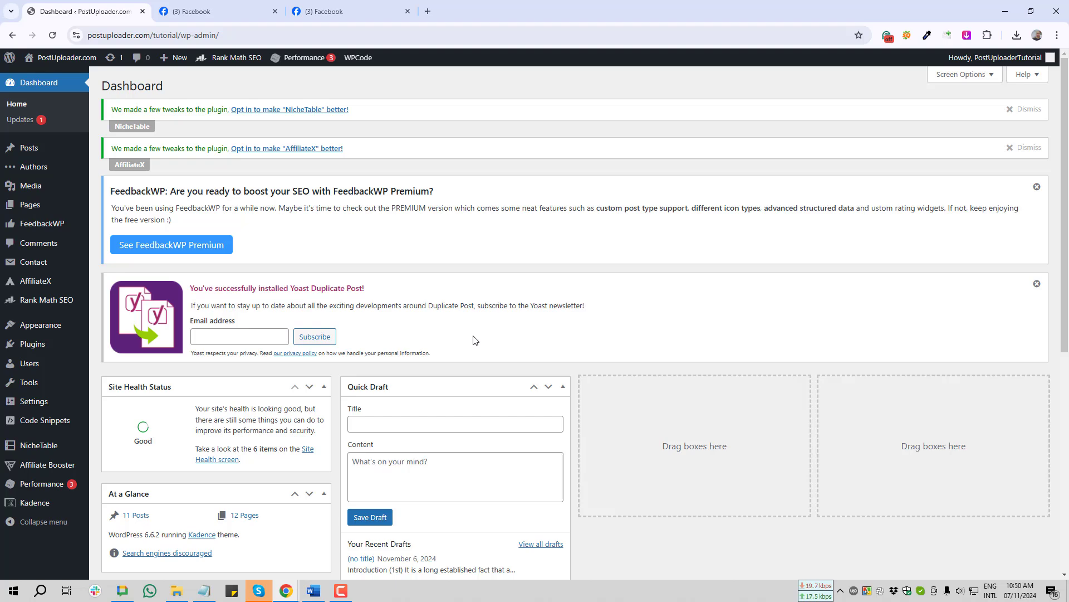
# Open the draft "Its a test post" from the tutorial site's post list in the block editor, in a new browser tab.
pyautogui.scroll(-3, 475, 340)
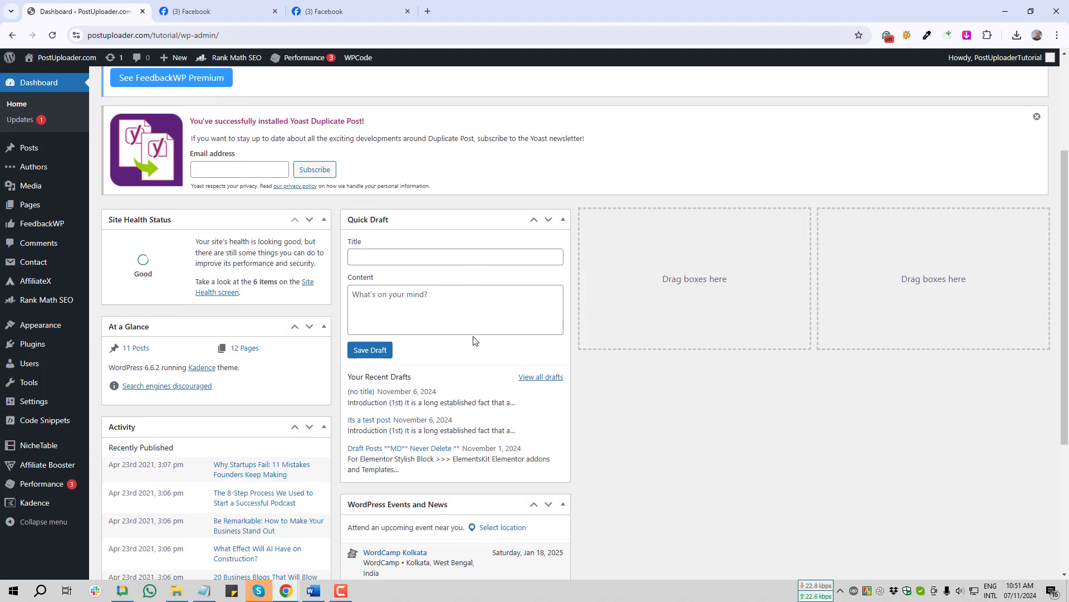
pyautogui.scroll(2, 475, 339)
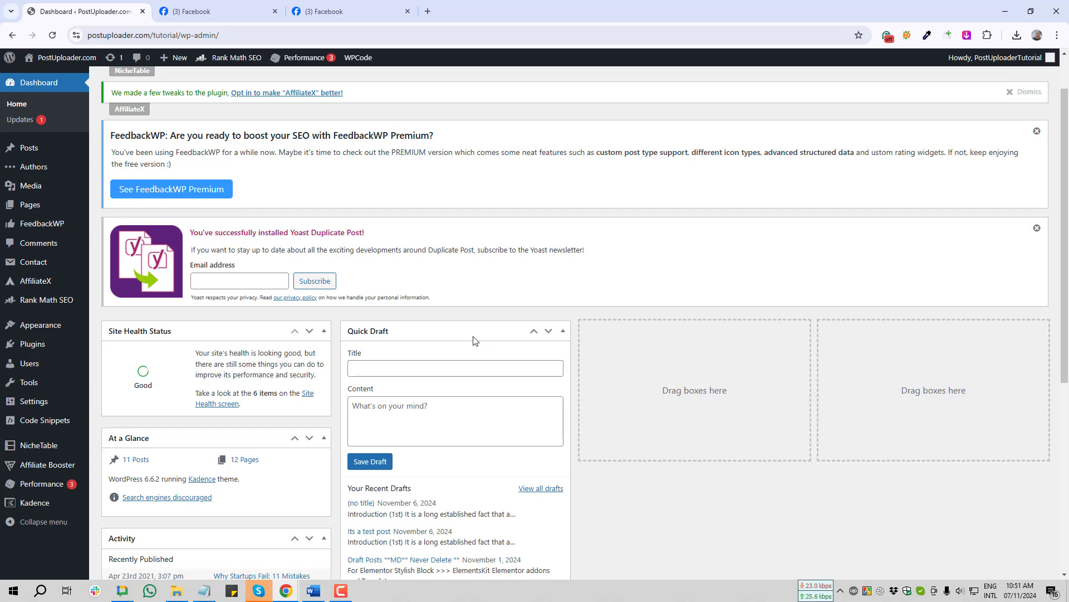
pyautogui.scroll(-2, 475, 340)
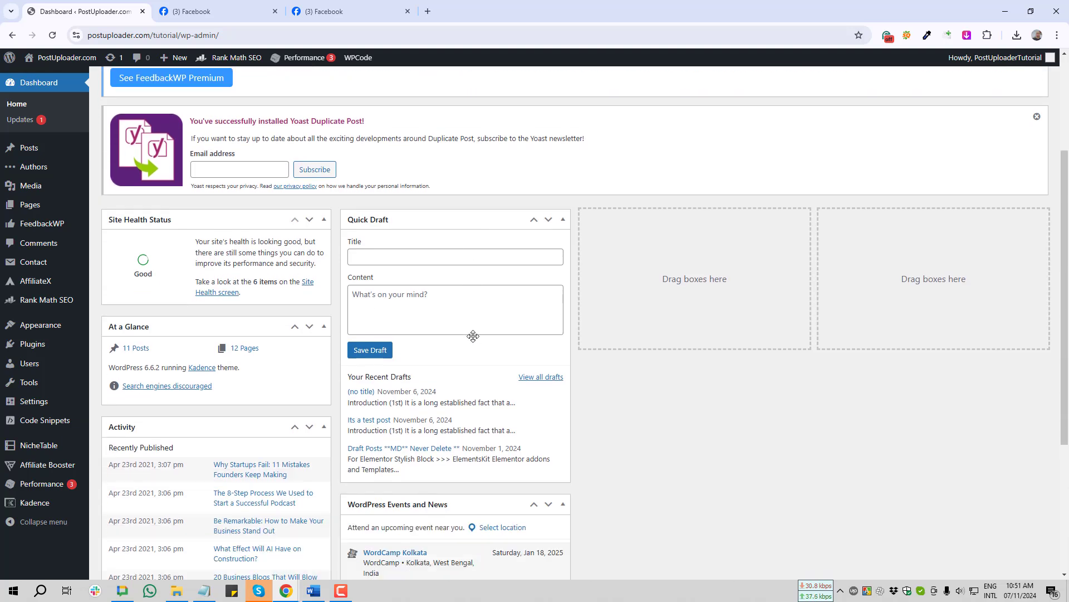
pyautogui.moveTo(22, 150)
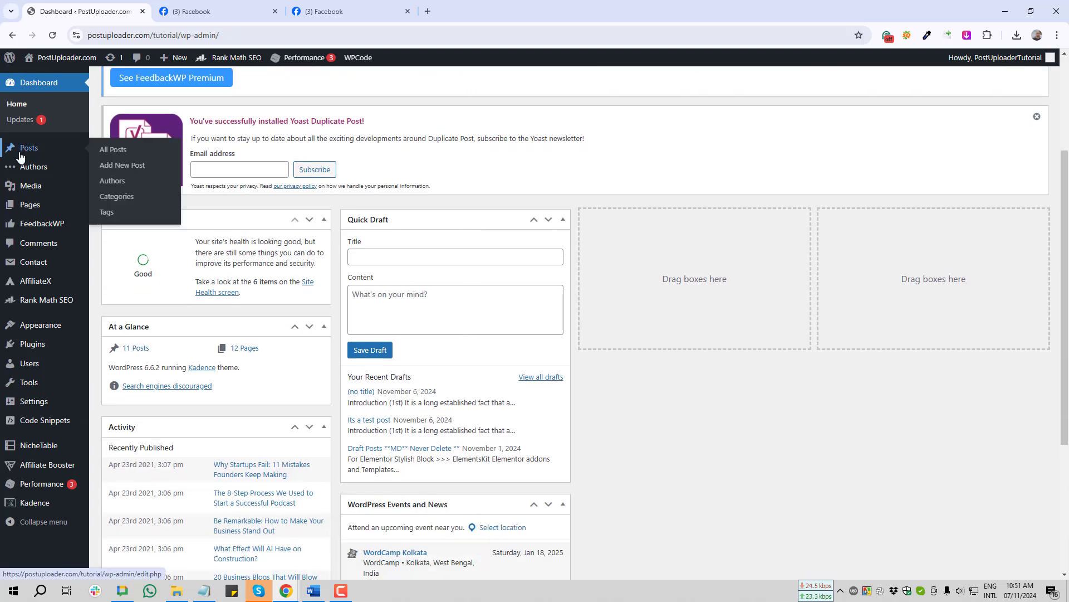
pyautogui.click(29, 149)
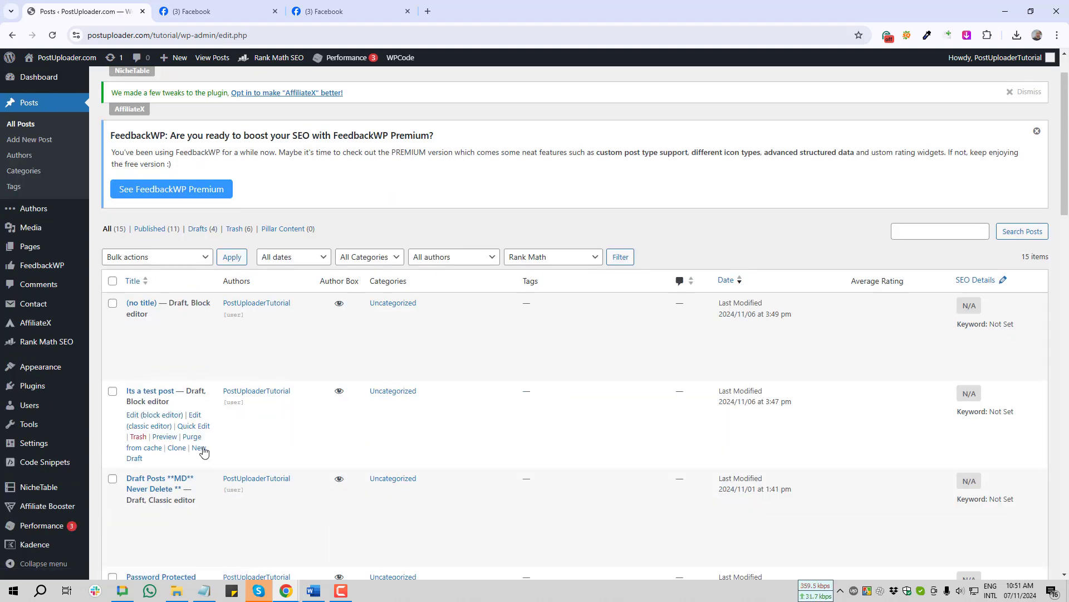
pyautogui.middleClick(163, 417)
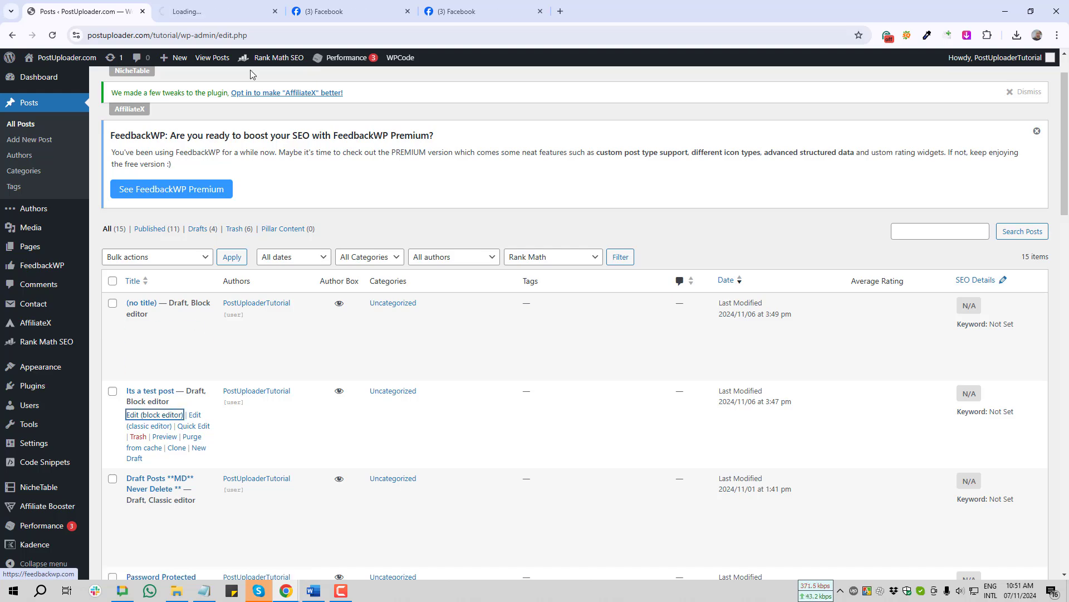
pyautogui.click(217, 7)
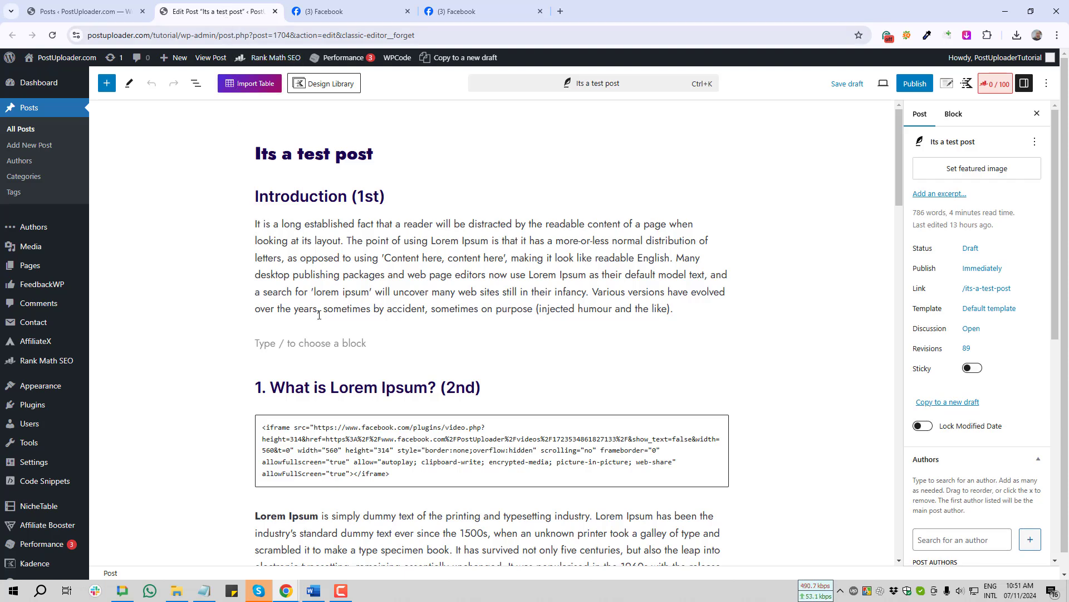
# Add the text "Facebook Profile Post Here..." in the empty block below the introduction, followed by a new empty block.
pyautogui.click(417, 343)
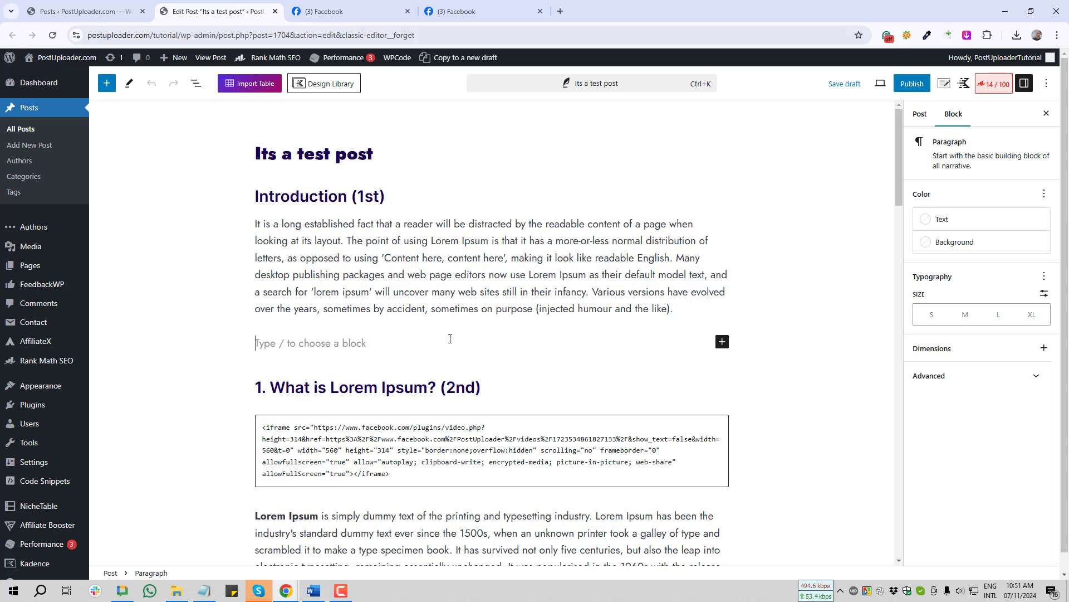
pyautogui.write('Facebook')
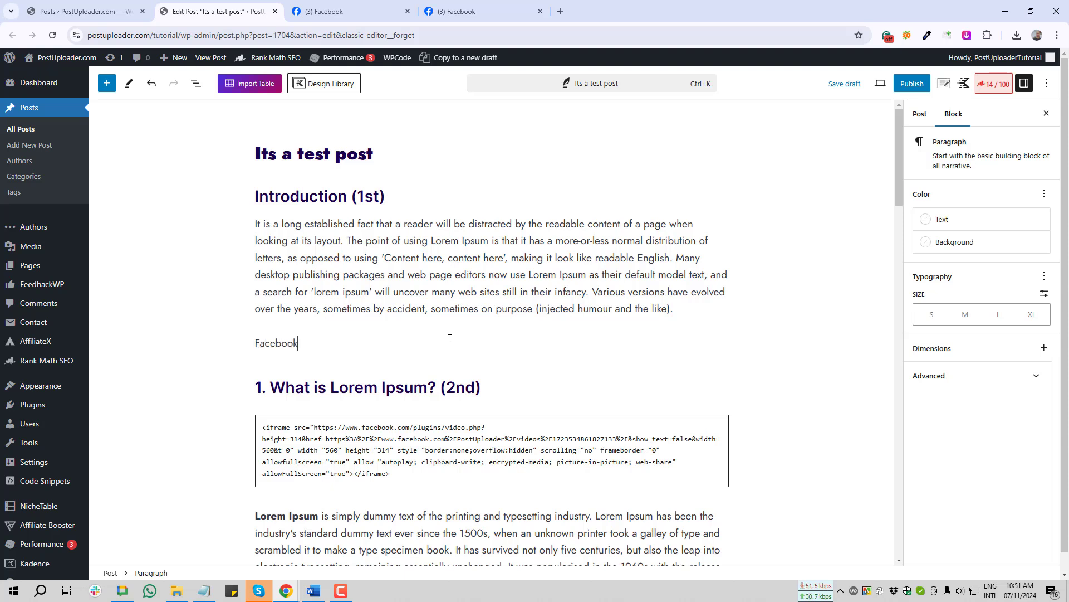
pyautogui.write(' Profile Post Here...')
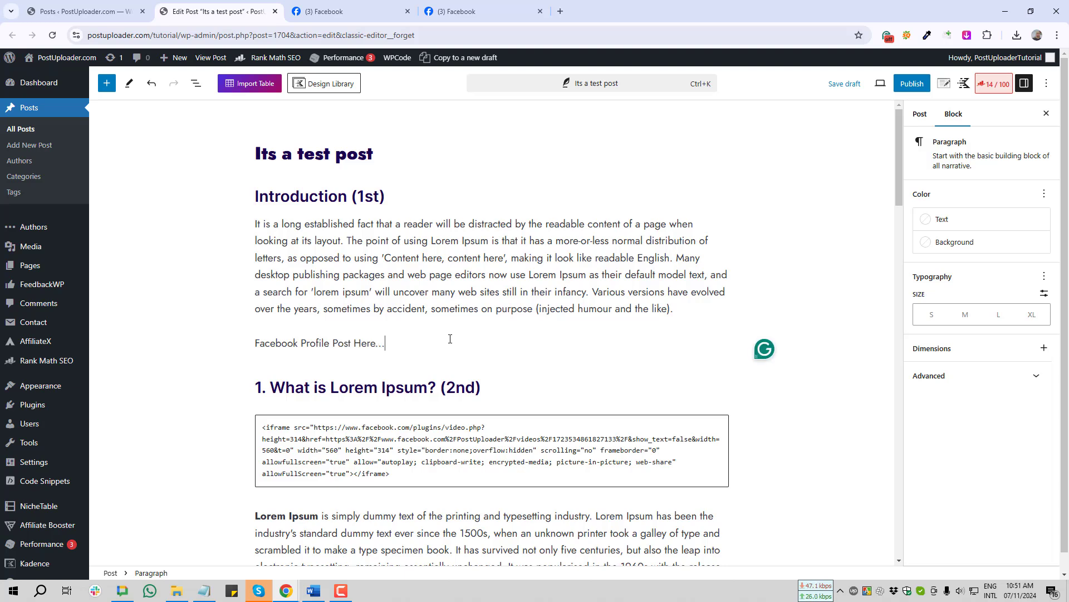
pyautogui.press('Return')
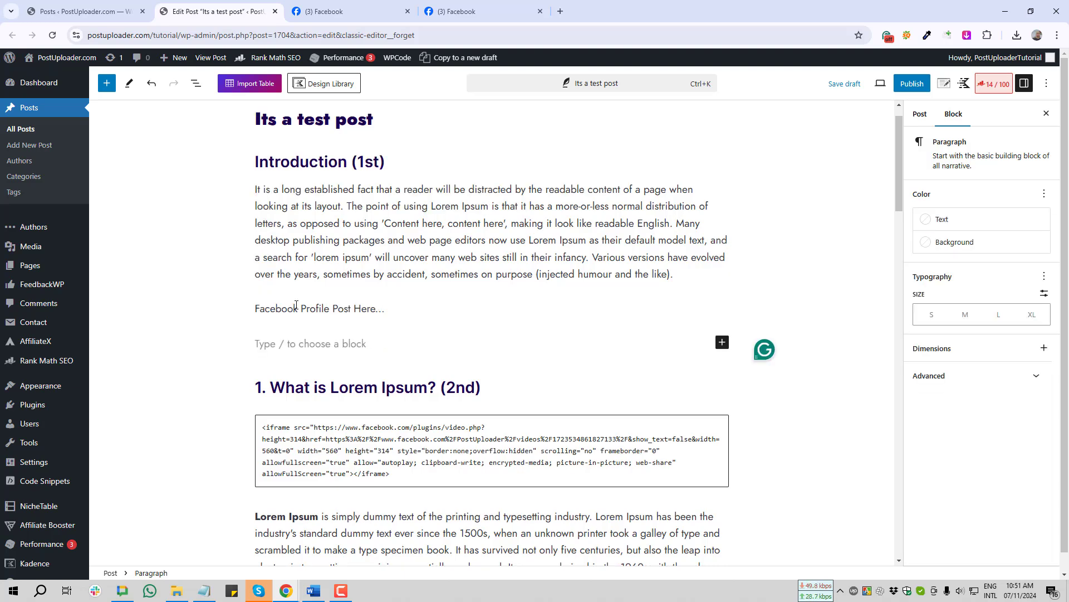
# Convert the "Facebook Profile Post Here..." paragraph to a bold H2 heading and save the draft.
pyautogui.doubleClick(301, 307)
pyautogui.tripleClick(302, 307)
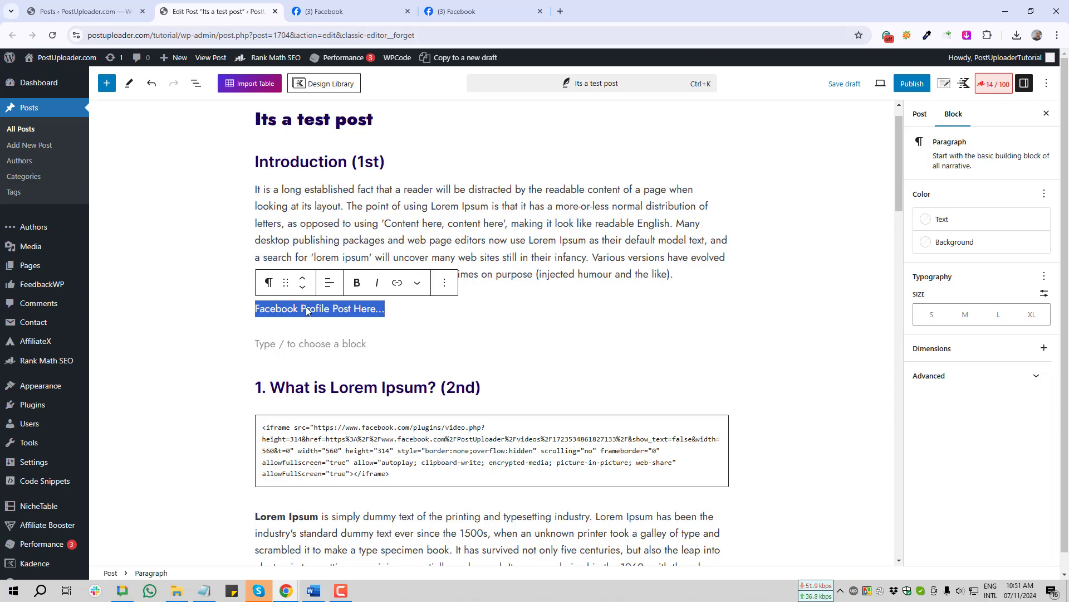
pyautogui.click(272, 283)
pyautogui.click(298, 336)
pyautogui.tripleClick(360, 318)
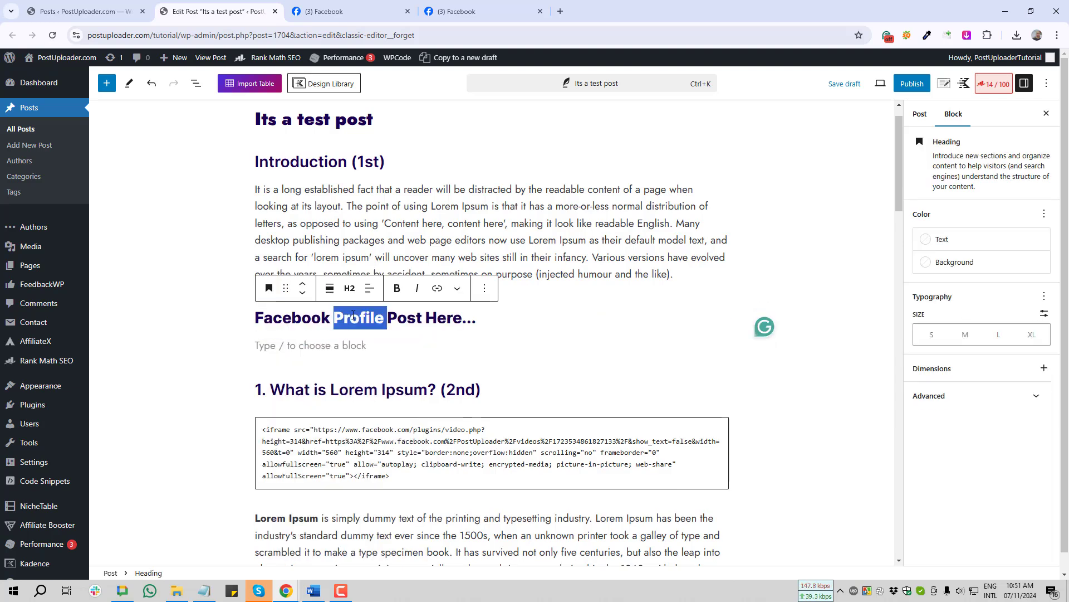
pyautogui.click(399, 294)
pyautogui.click(844, 83)
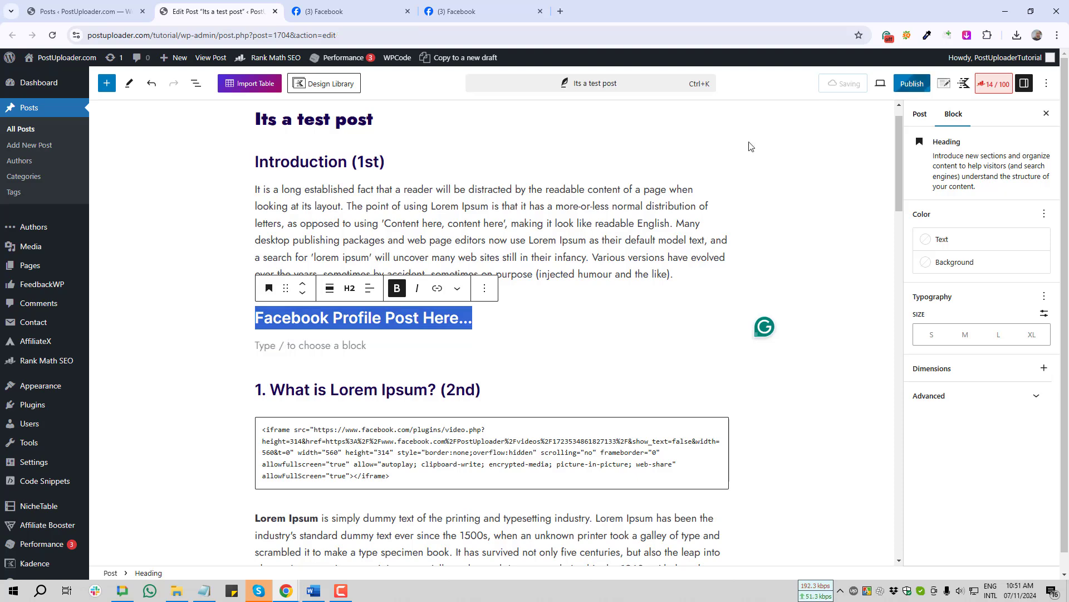
# Switch to the Facebook profile and copy the embed code of the "Humans cannot find freedom" post.
pyautogui.click(315, 11)
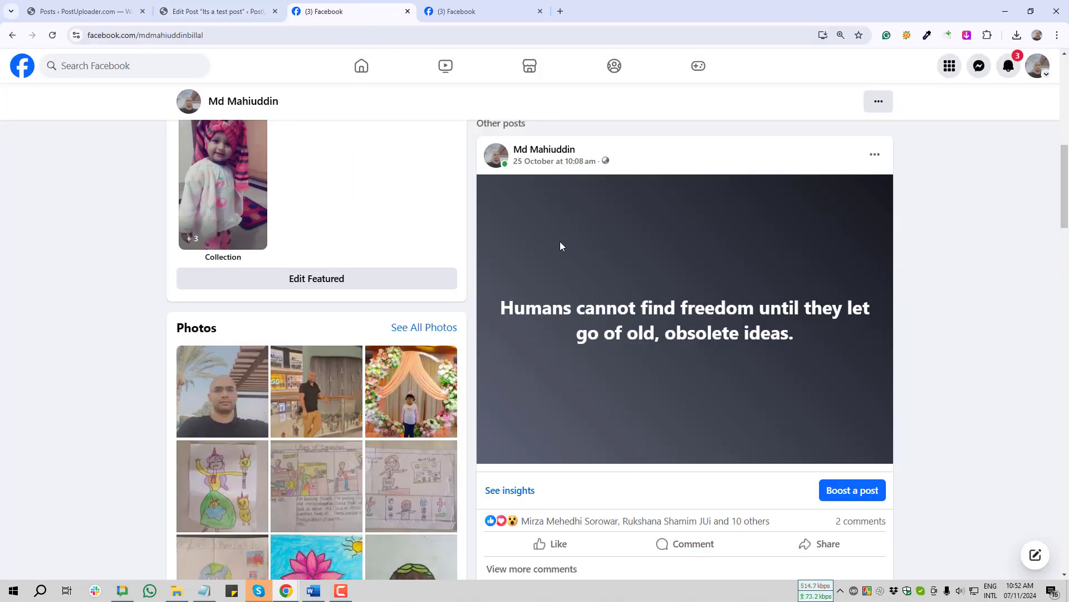
pyautogui.moveTo(514, 308); pyautogui.dragTo(773, 363)
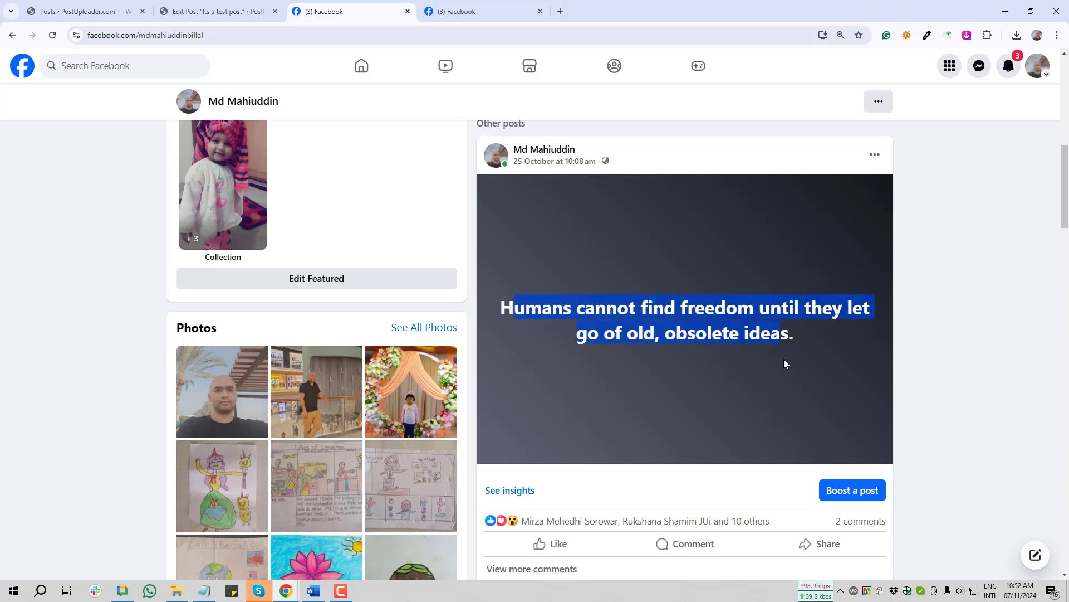
pyautogui.click(784, 364)
pyautogui.click(875, 155)
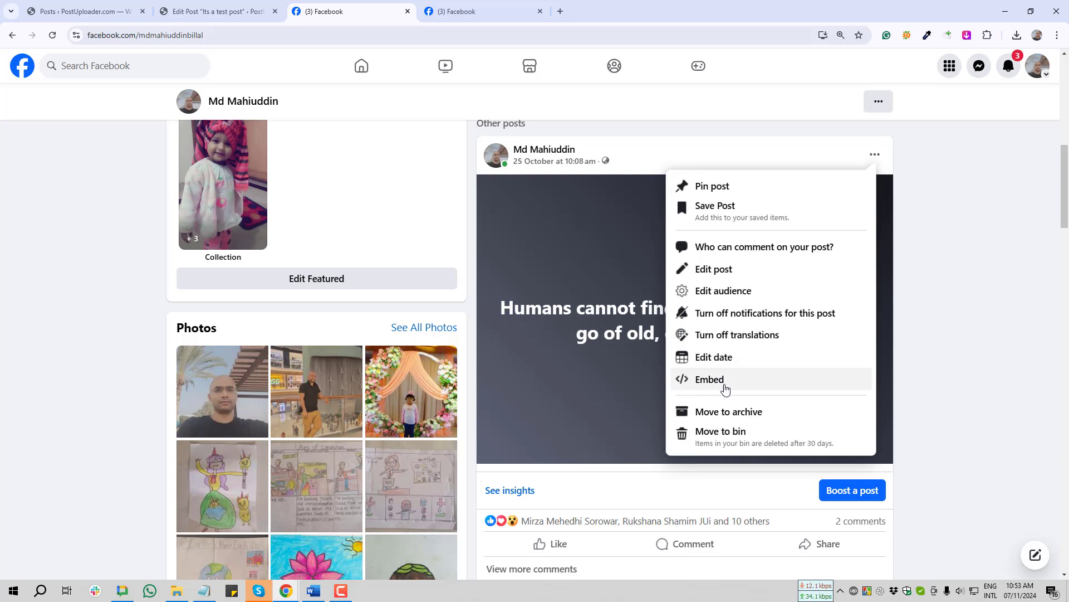
pyautogui.click(715, 384)
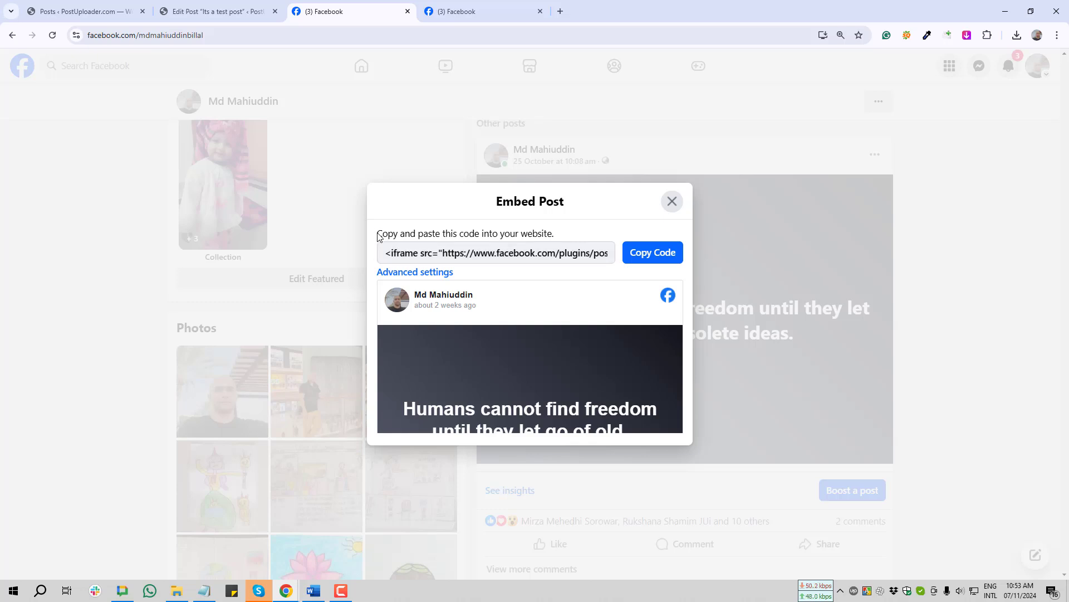
pyautogui.moveTo(379, 233); pyautogui.dragTo(560, 240)
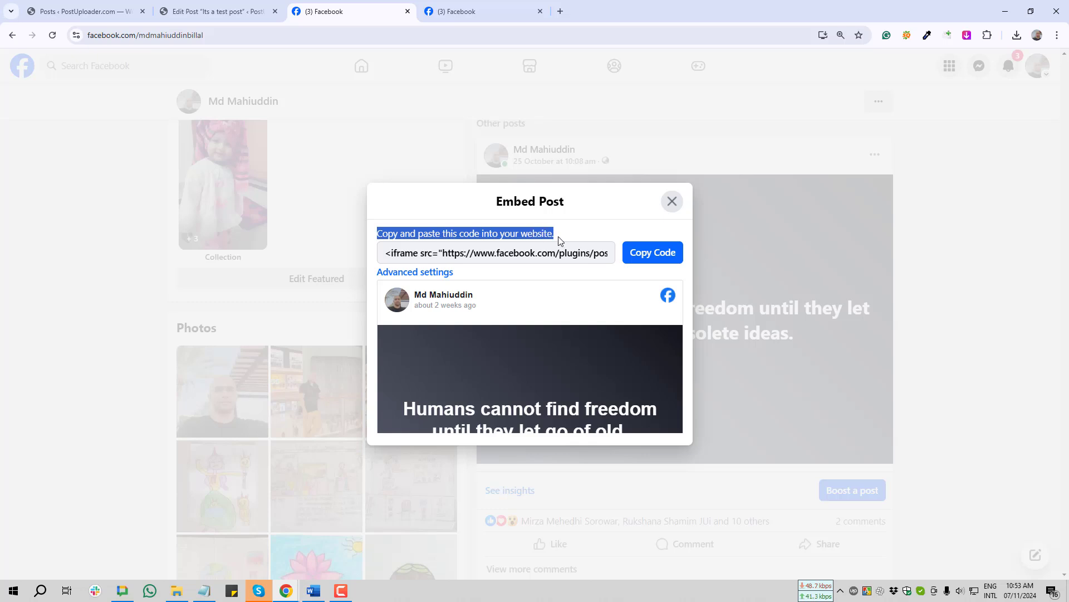
pyautogui.click(660, 255)
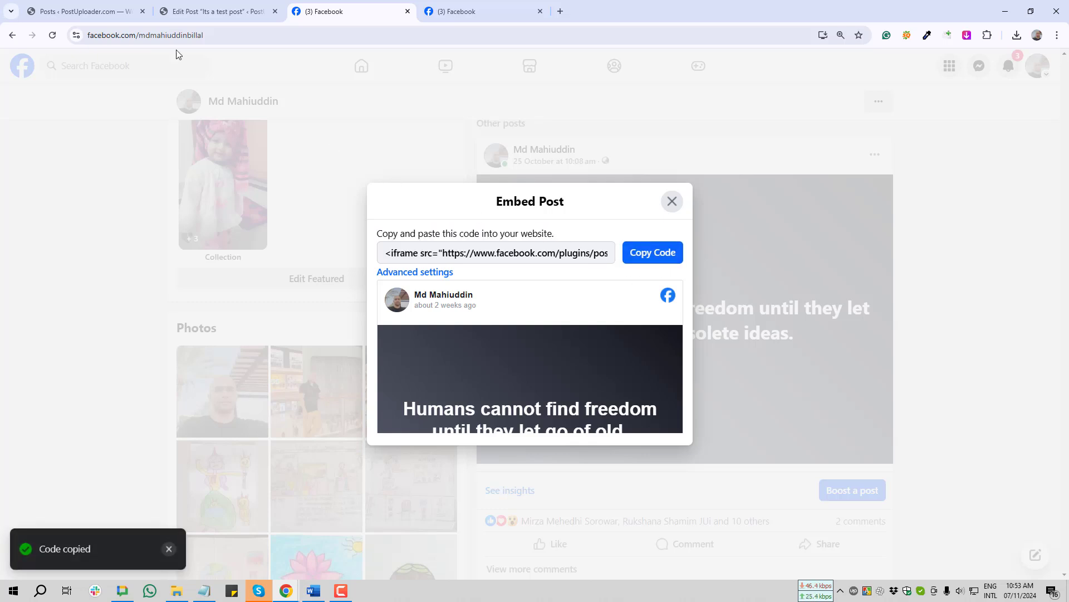
# Back in the WordPress post, insert a Custom HTML block below the Facebook heading and paste the copied embed code into it.
pyautogui.click(201, 11)
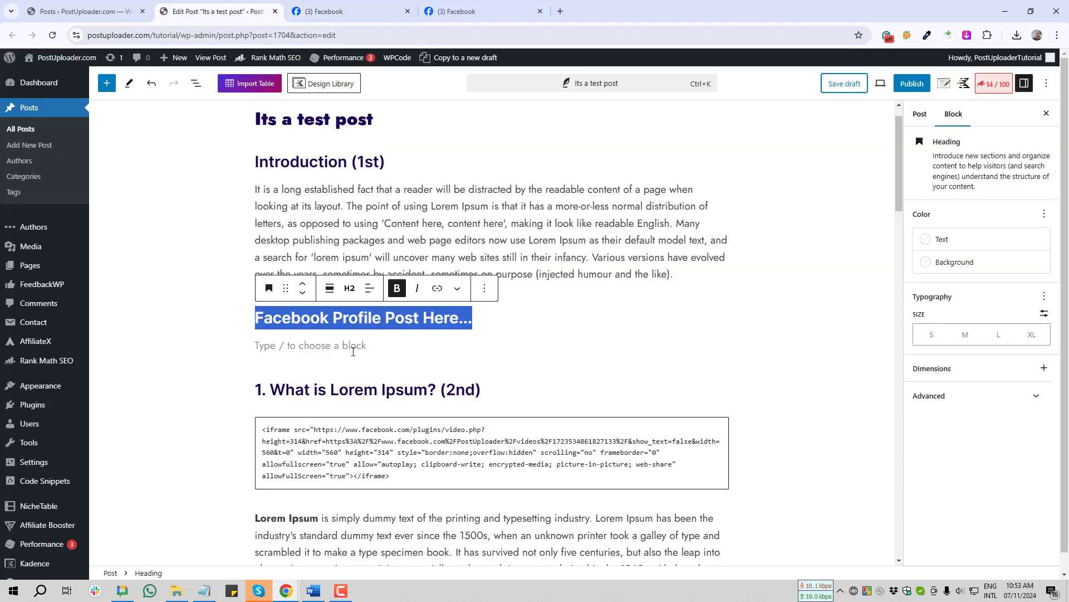
pyautogui.click(378, 345)
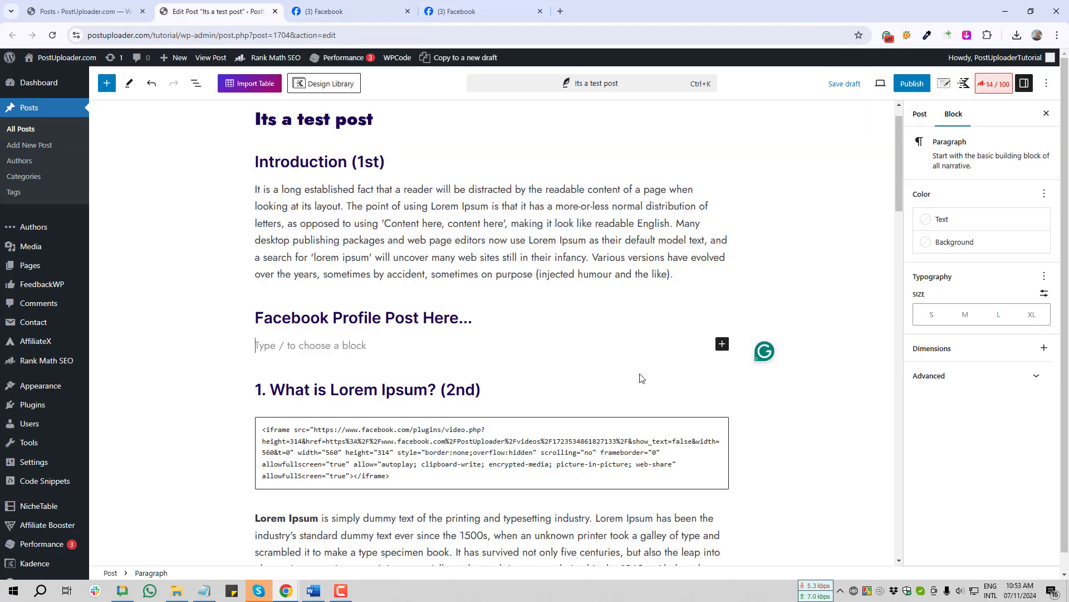
pyautogui.click(722, 345)
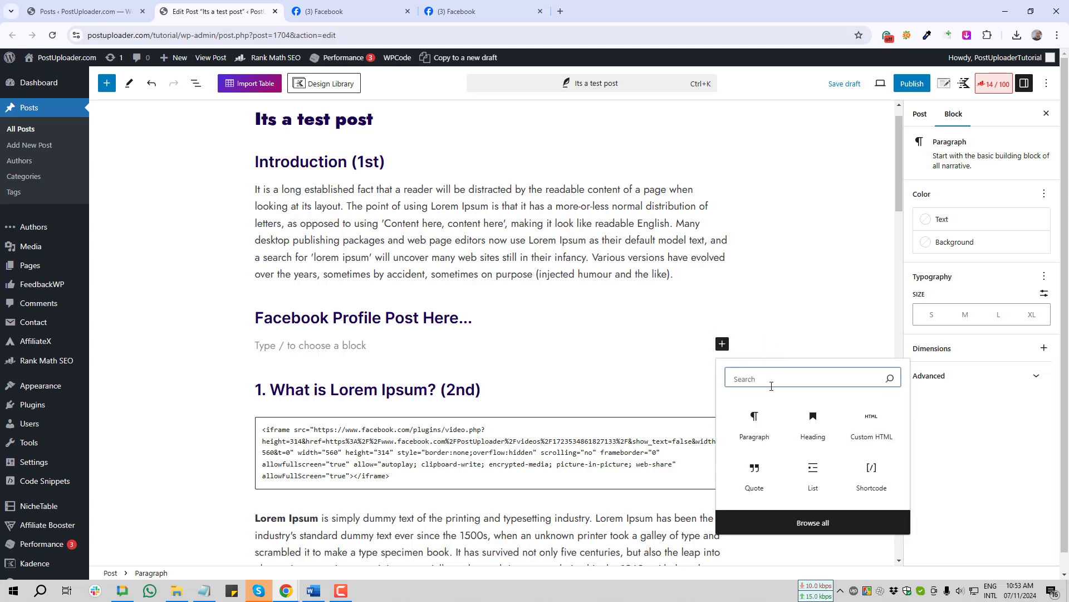
pyautogui.write('custom html')
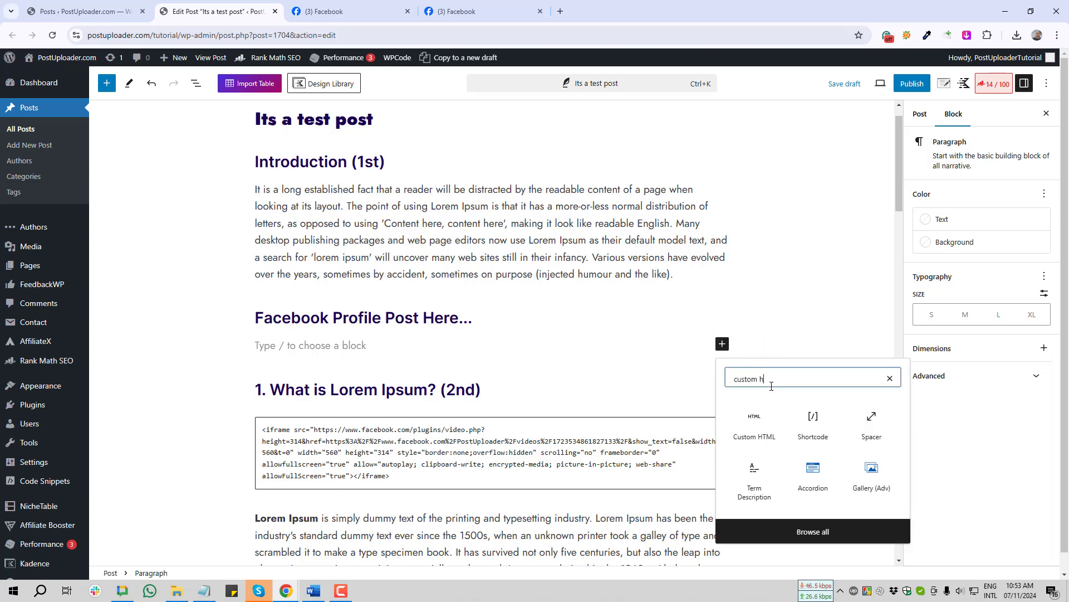
pyautogui.click(754, 425)
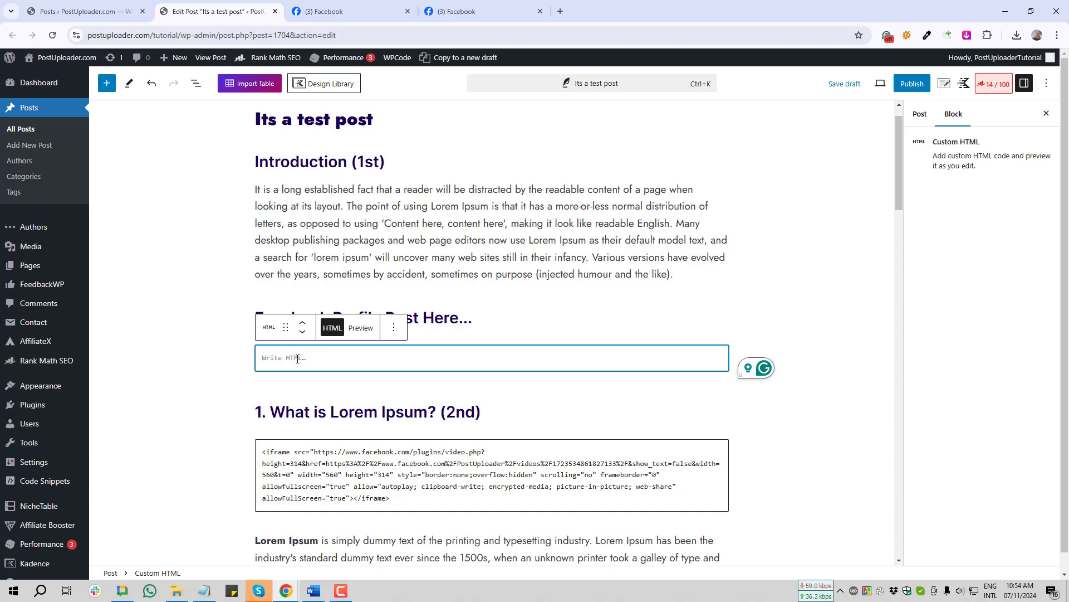
pyautogui.hotkey('ctrl', 'v')
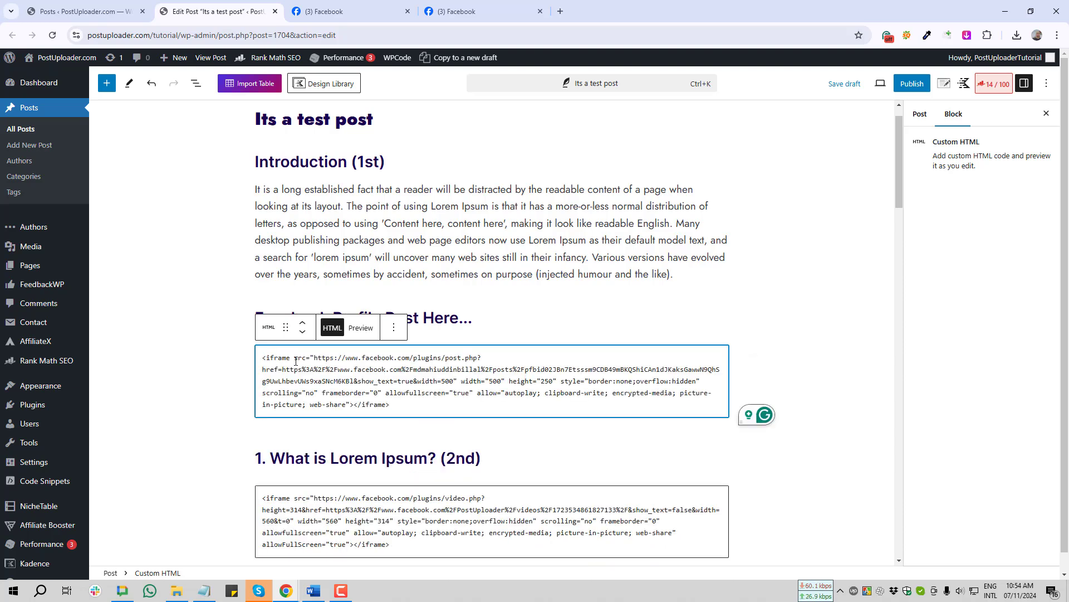
# Save the draft and view the post's front-end page to check the embedded Facebook post.
pyautogui.click(846, 87)
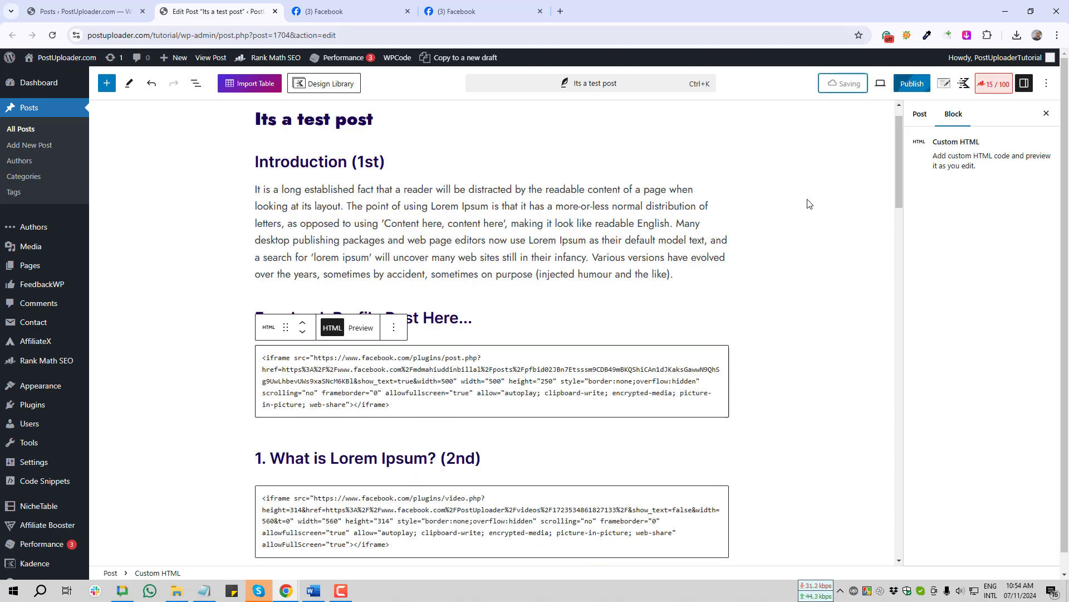
pyautogui.click(99, 555)
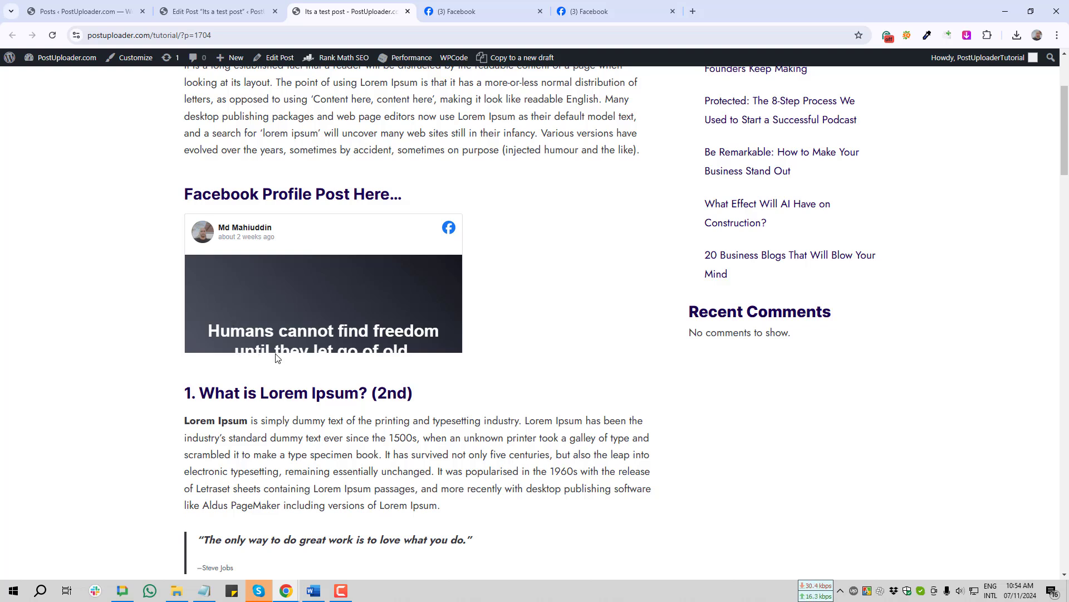
# Return to the post editor, set the iframe height to 450 in the Custom HTML block's embed code, and save the draft.
pyautogui.click(229, 13)
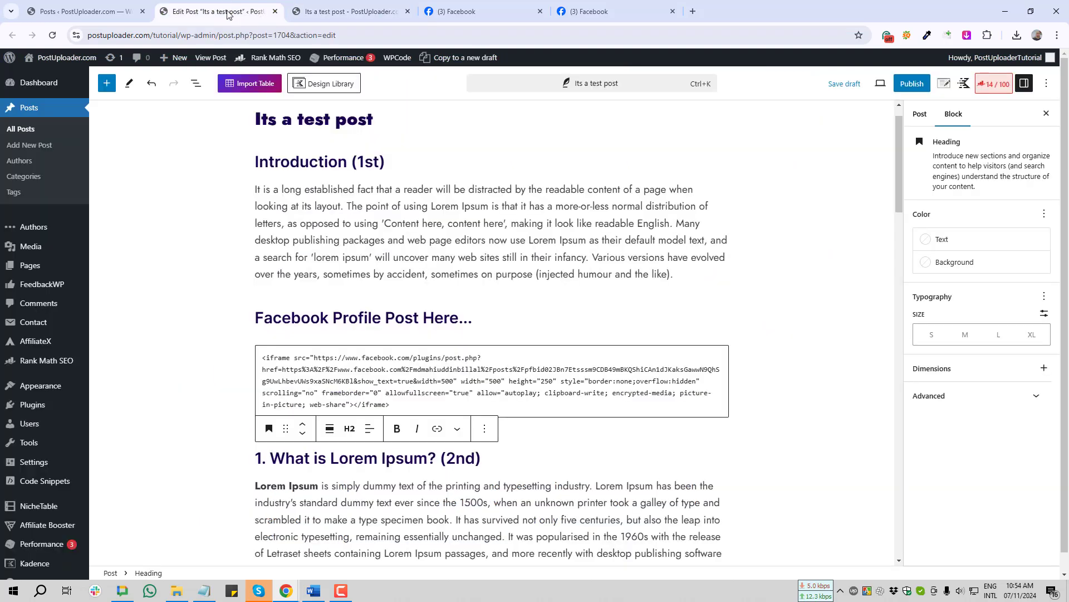
pyautogui.click(403, 371)
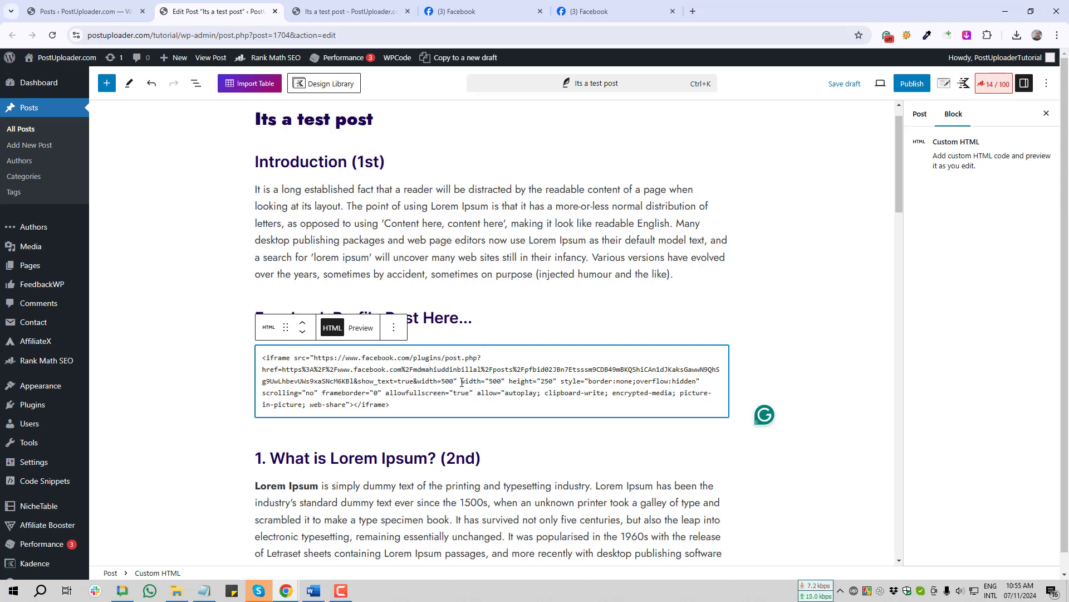
pyautogui.moveTo(461, 382); pyautogui.dragTo(557, 383)
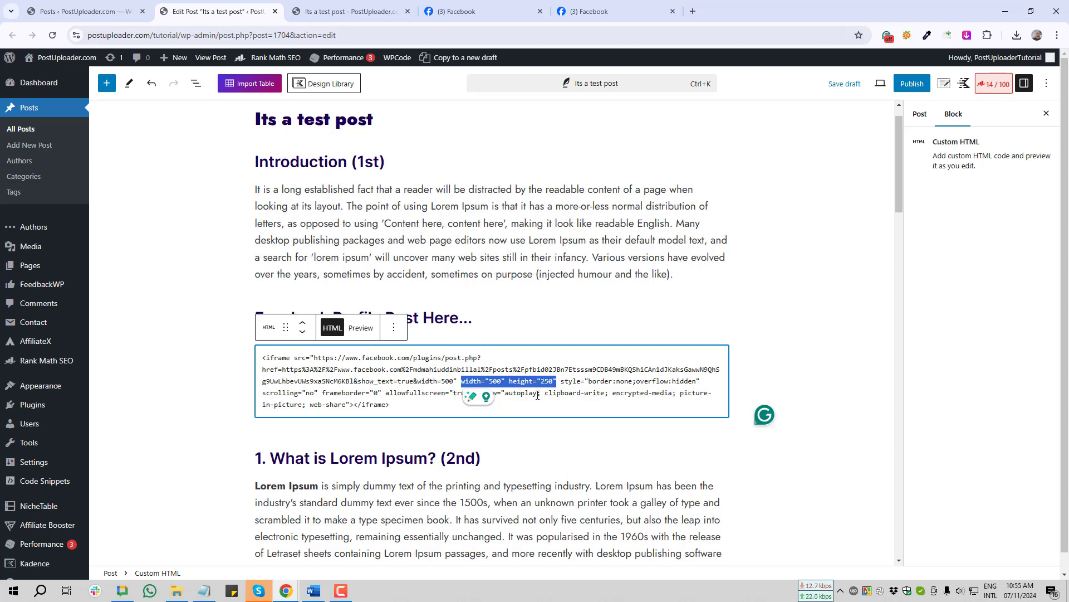
pyautogui.click(543, 382)
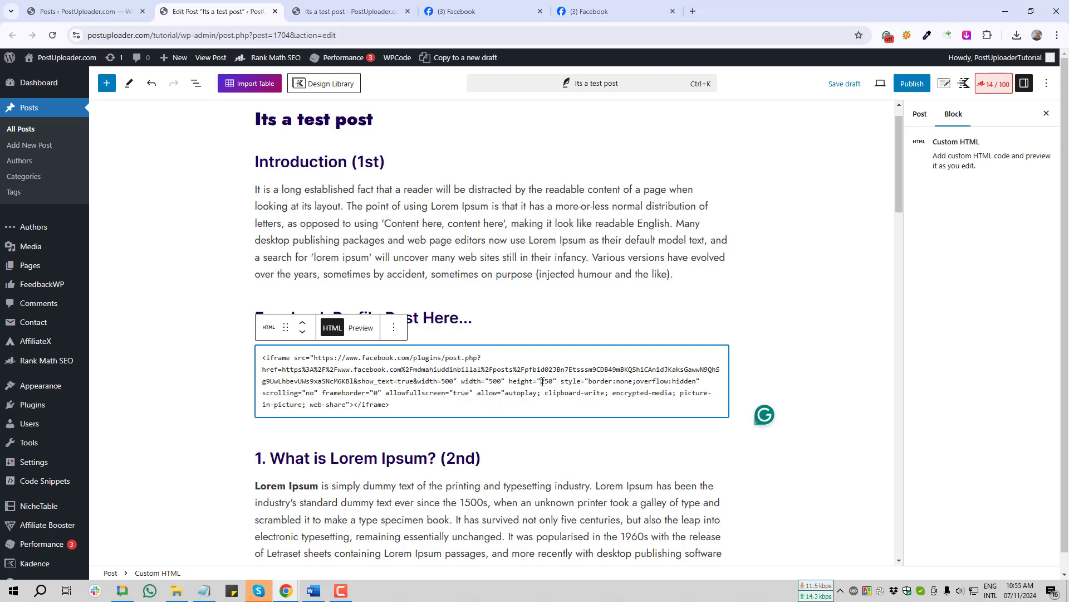
pyautogui.moveTo(542, 382); pyautogui.dragTo(552, 382)
pyautogui.write('4')
pyautogui.moveTo(540, 381); pyautogui.dragTo(572, 380)
pyautogui.scroll(5, 575, 377)
pyautogui.scroll(-8, 575, 377)
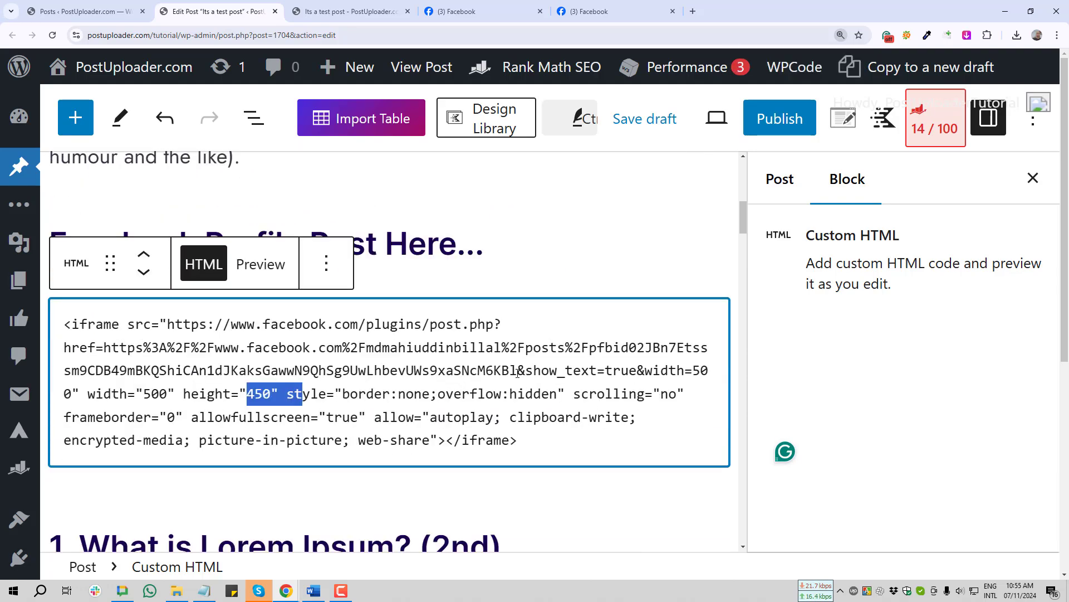
pyautogui.click(130, 345)
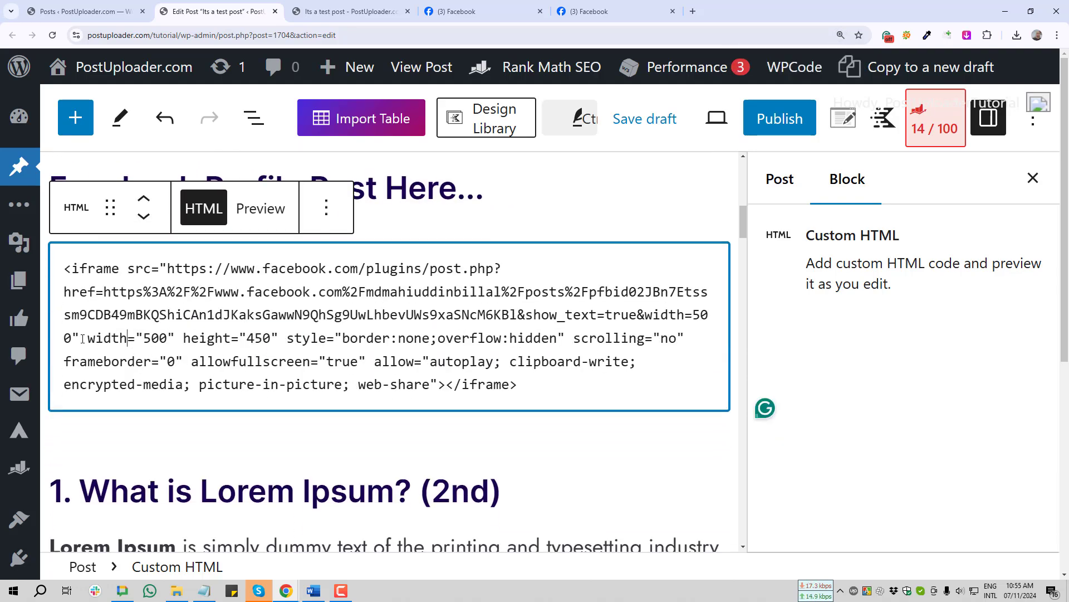
pyautogui.moveTo(87, 338); pyautogui.dragTo(279, 339)
pyautogui.click(263, 338)
pyautogui.click(656, 123)
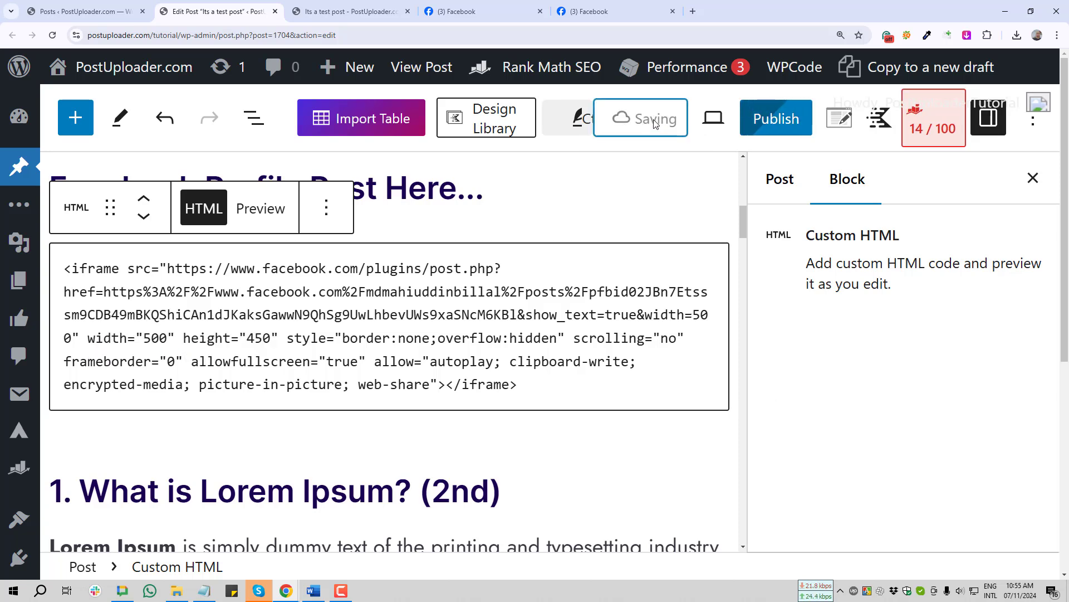
# Reload the post's front-end page at 100% zoom and examine the lower edge of the embedded Facebook post.
pyautogui.click(346, 6)
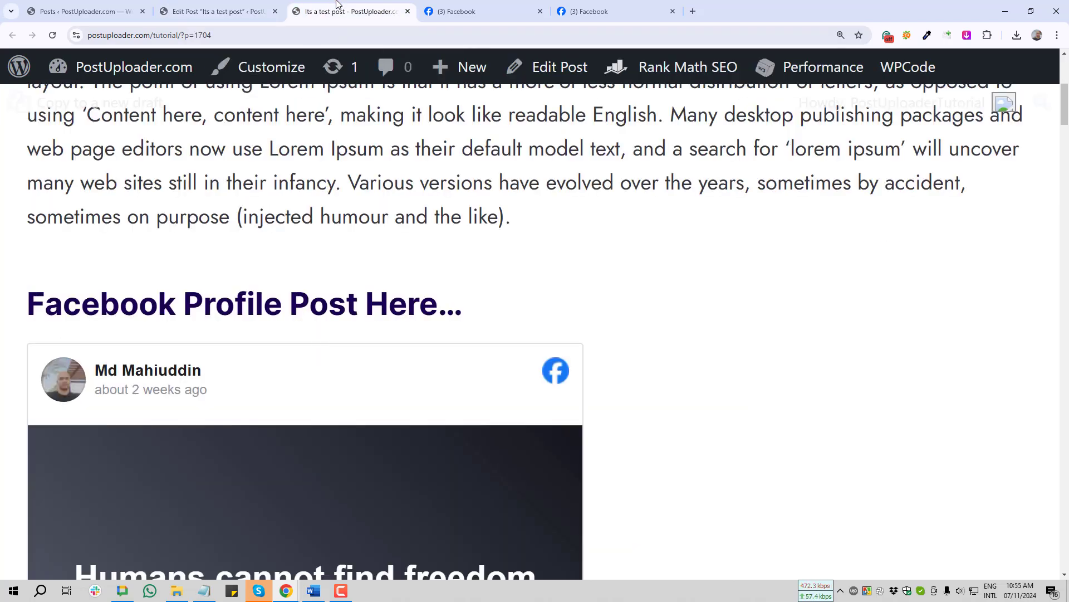
pyautogui.press('F5')
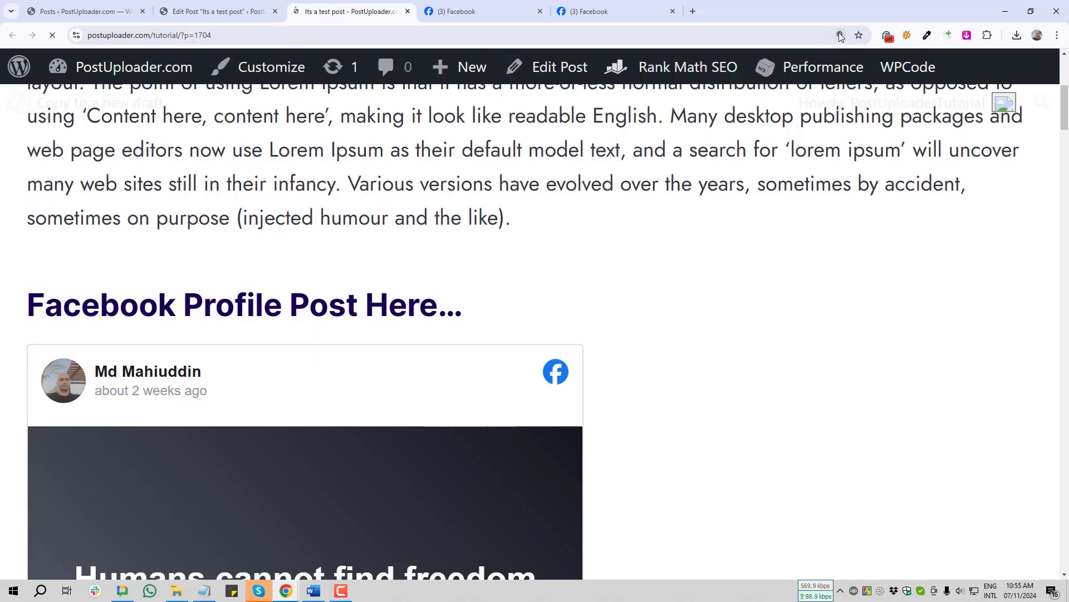
pyautogui.click(841, 35)
pyautogui.click(845, 60)
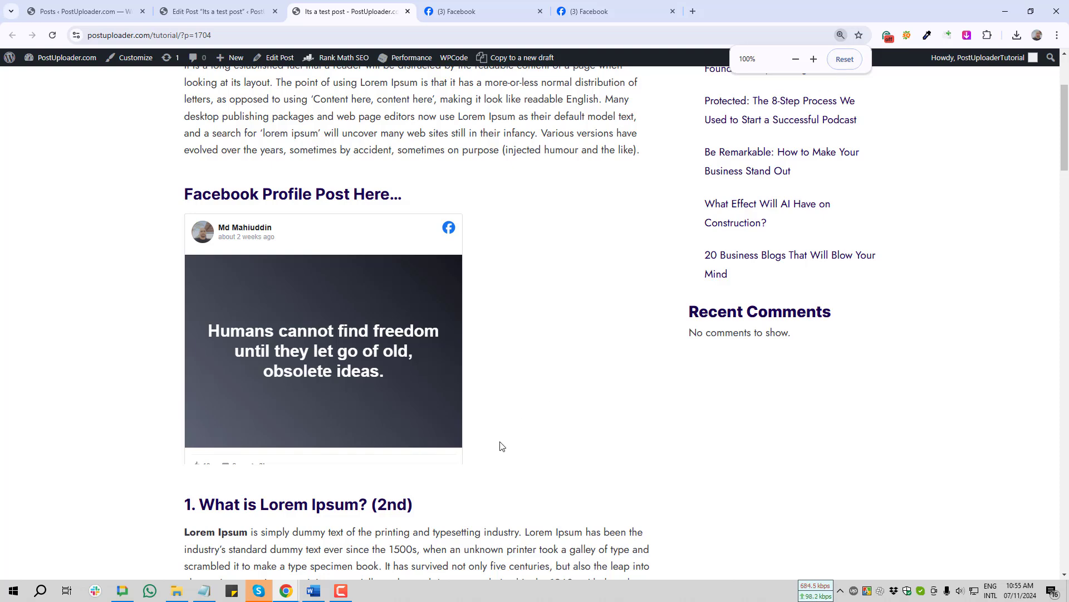
pyautogui.scroll(-3, 228, 460)
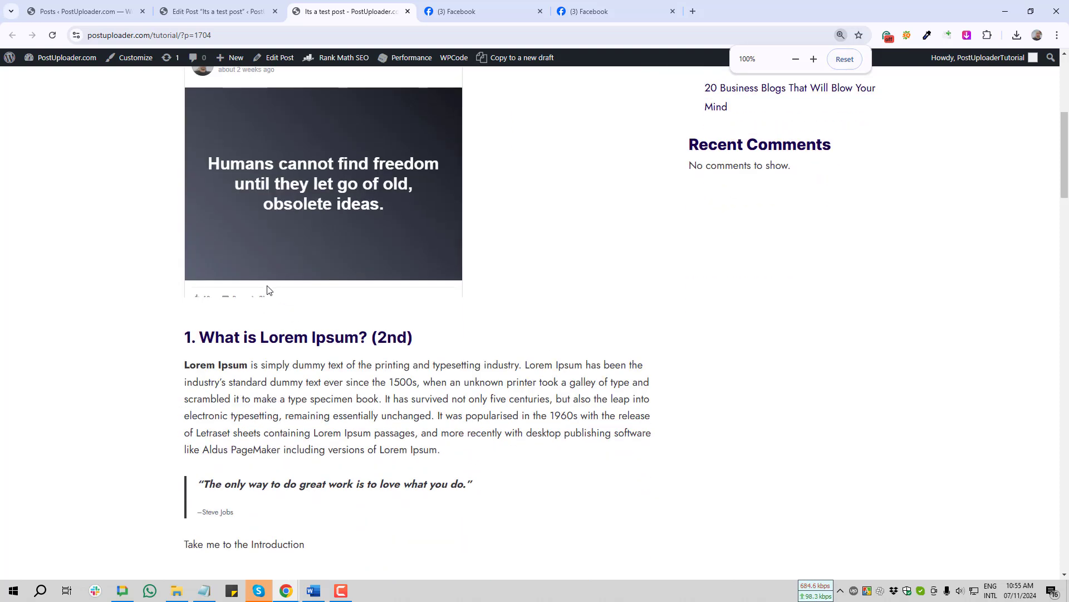
pyautogui.moveTo(149, 269); pyautogui.dragTo(273, 310)
pyautogui.click(113, 289)
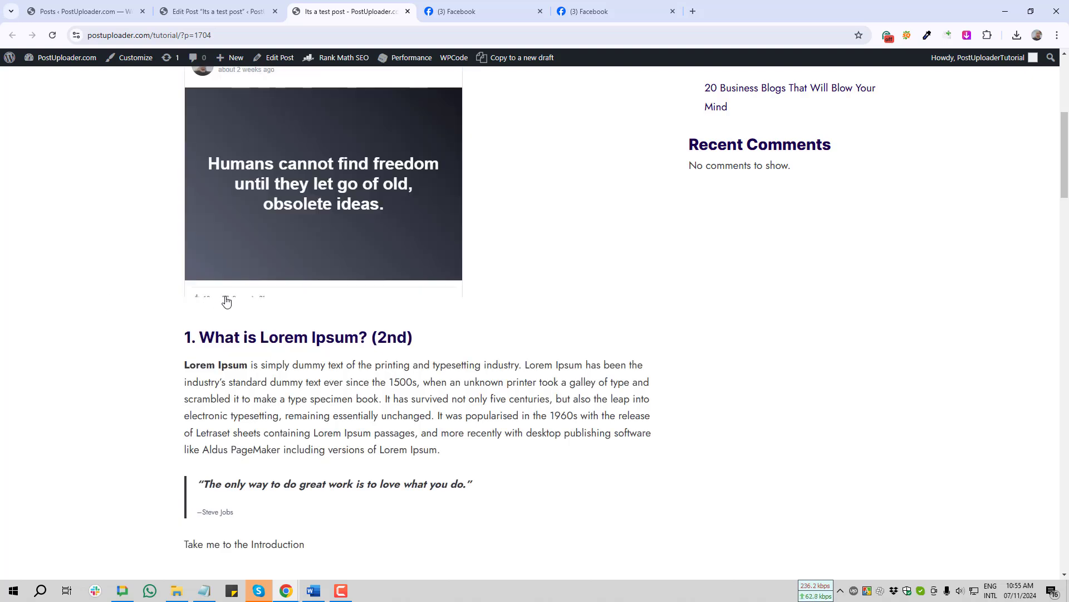
pyautogui.scroll(3, 262, 295)
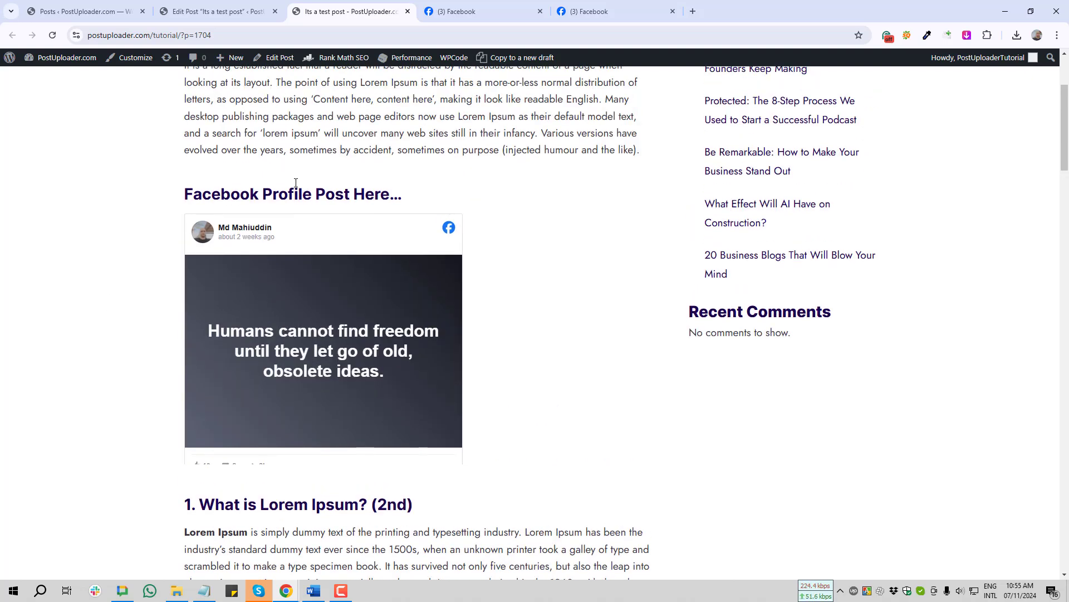
# Back in the editor, set the iframe height to 600 in the Facebook embed code and save the draft.
pyautogui.click(202, 5)
pyautogui.scroll(1, 555, 213)
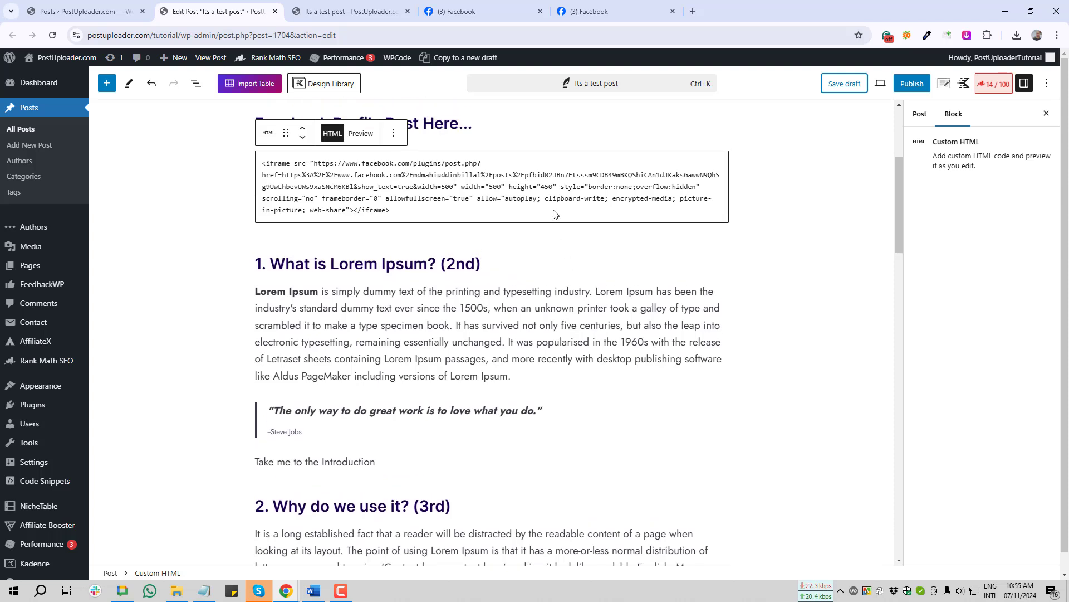
pyautogui.click(541, 186)
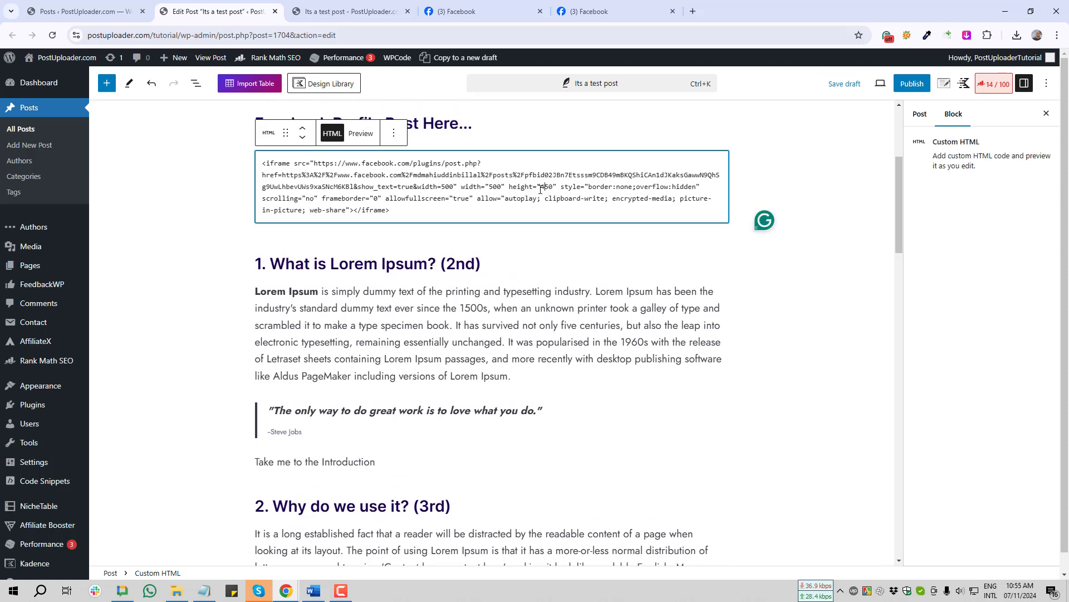
pyautogui.doubleClick(544, 186)
pyautogui.write('600')
pyautogui.click(848, 85)
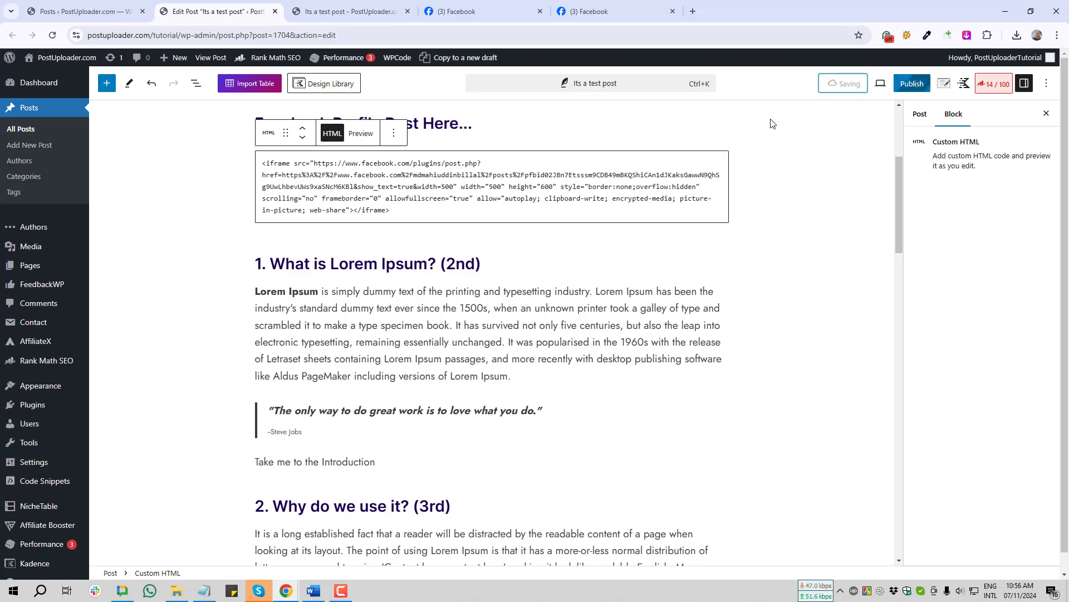
# Check the spacing below the embedded Facebook post on the front-end page and close the Facebook tab opened from it.
pyautogui.click(355, 7)
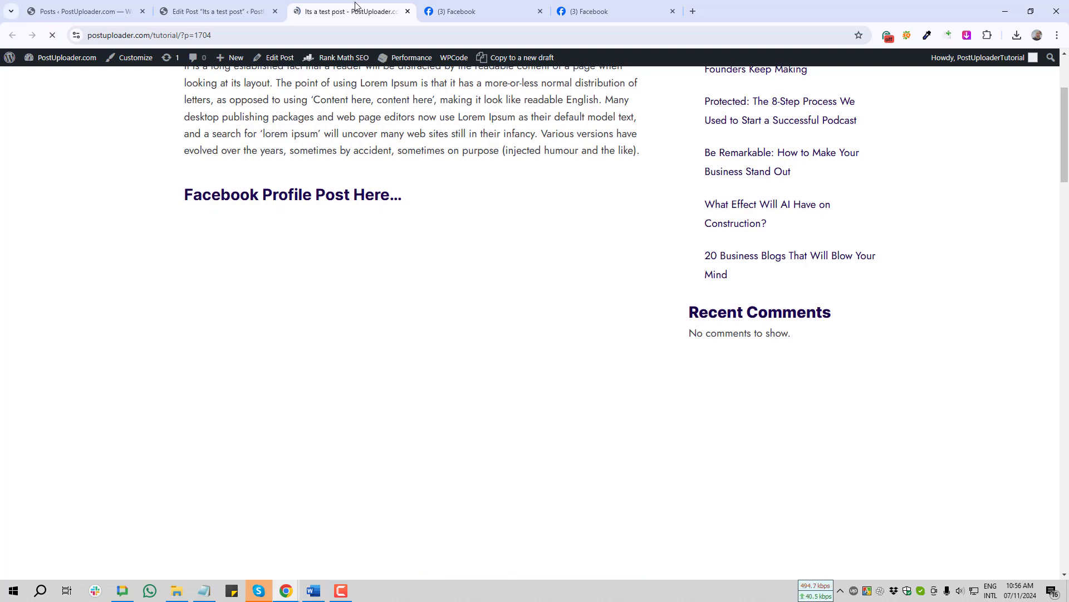
pyautogui.scroll(-2, 107, 334)
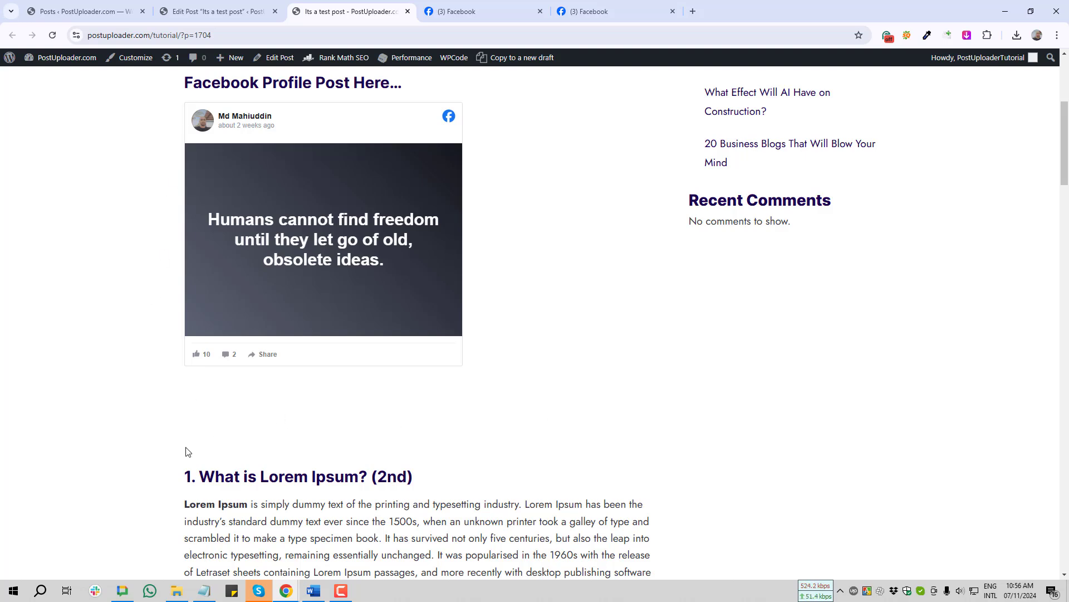
pyautogui.click(266, 400)
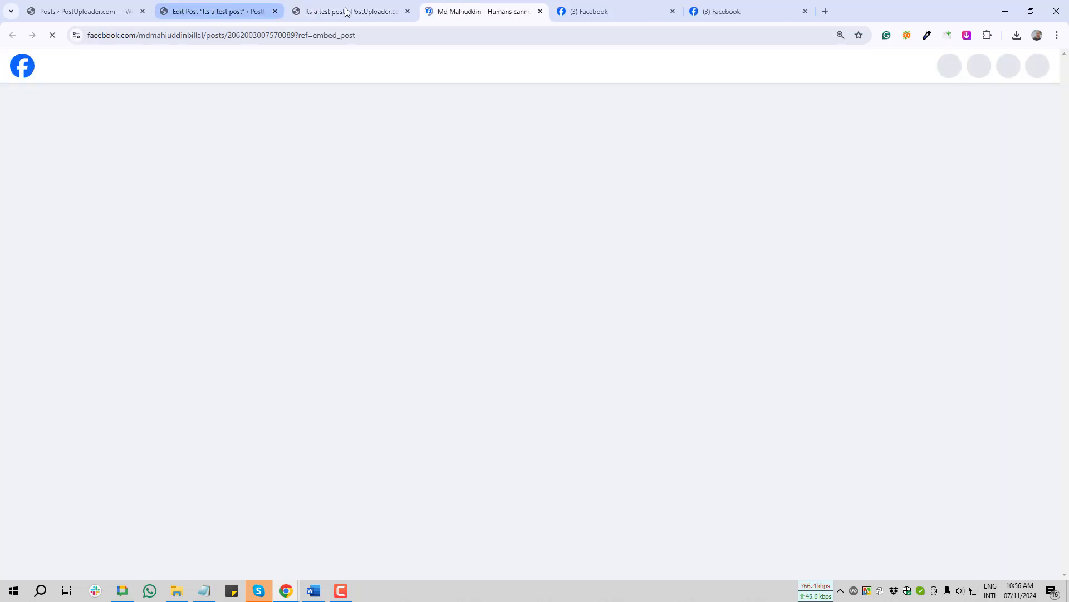
pyautogui.click(540, 11)
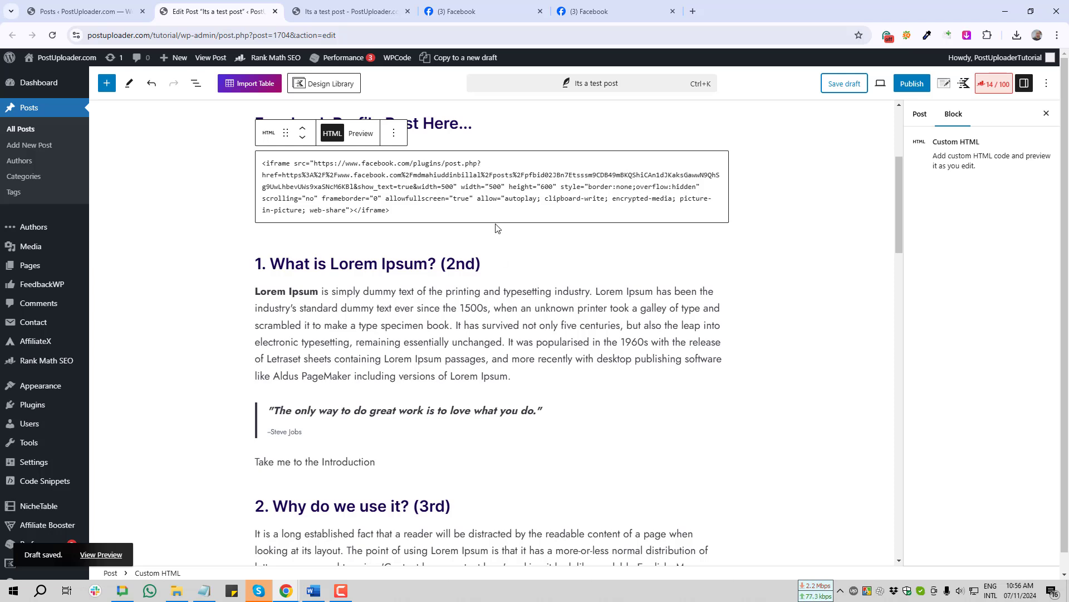
# Lower the iframe height in the embed code to 500 and finally to 475, saving the draft after each change.
pyautogui.click(543, 186)
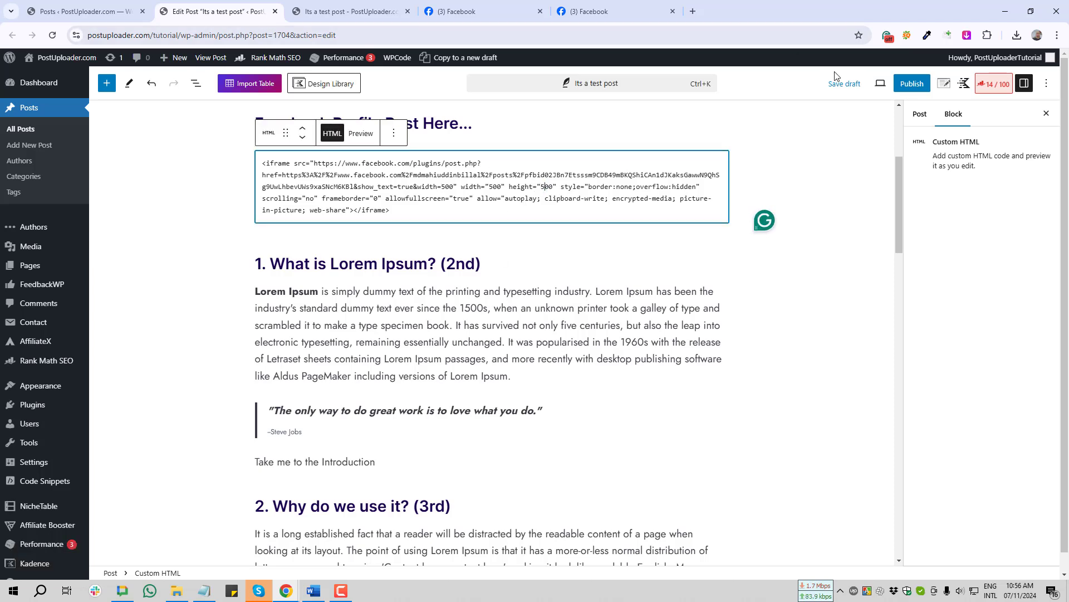
pyautogui.click(842, 84)
pyautogui.click(354, 6)
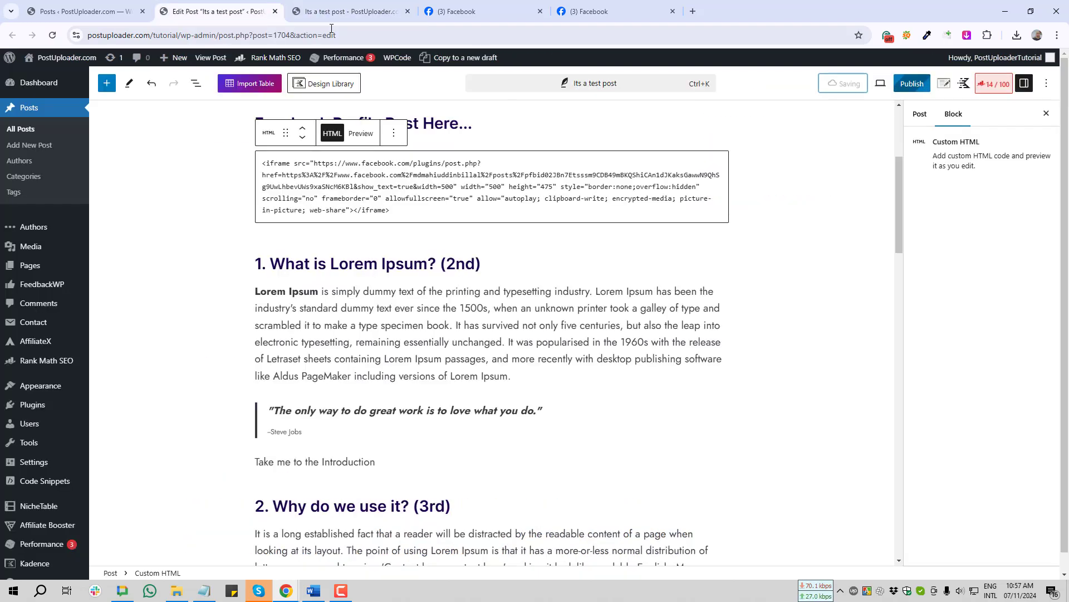
# View the front-end page and examine the embed's height, spacing and alignment below the Facebook heading.
pyautogui.click(326, 5)
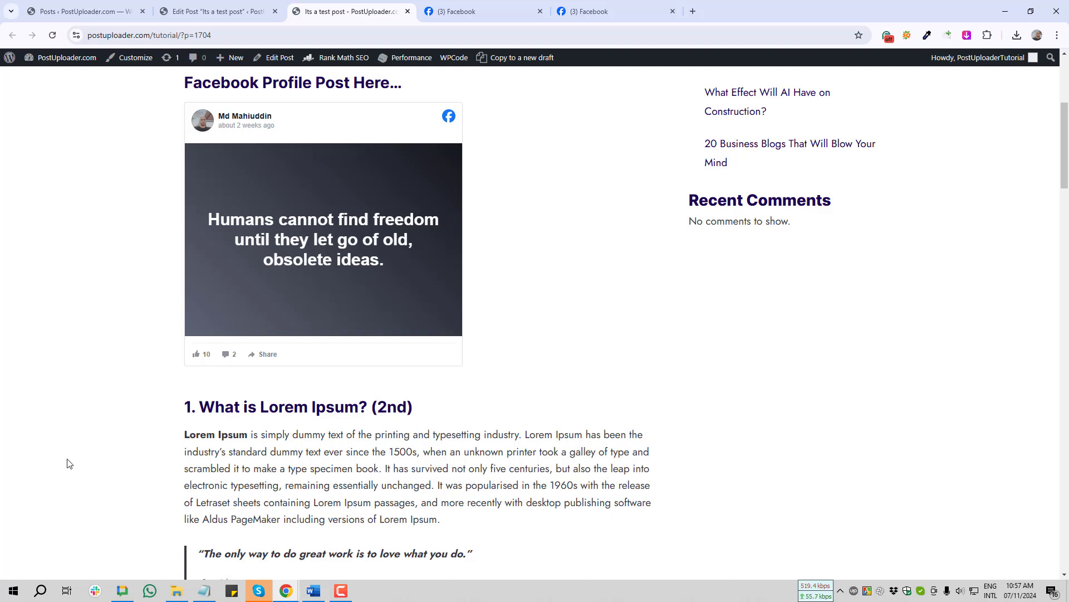
pyautogui.scroll(5, 144, 513)
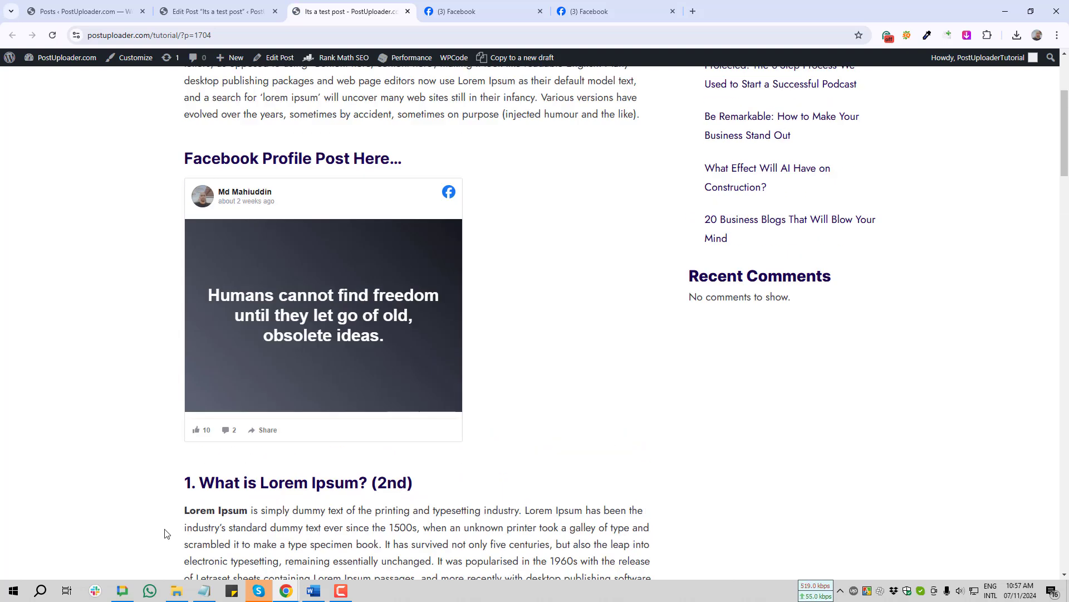
pyautogui.scroll(-6, 166, 480)
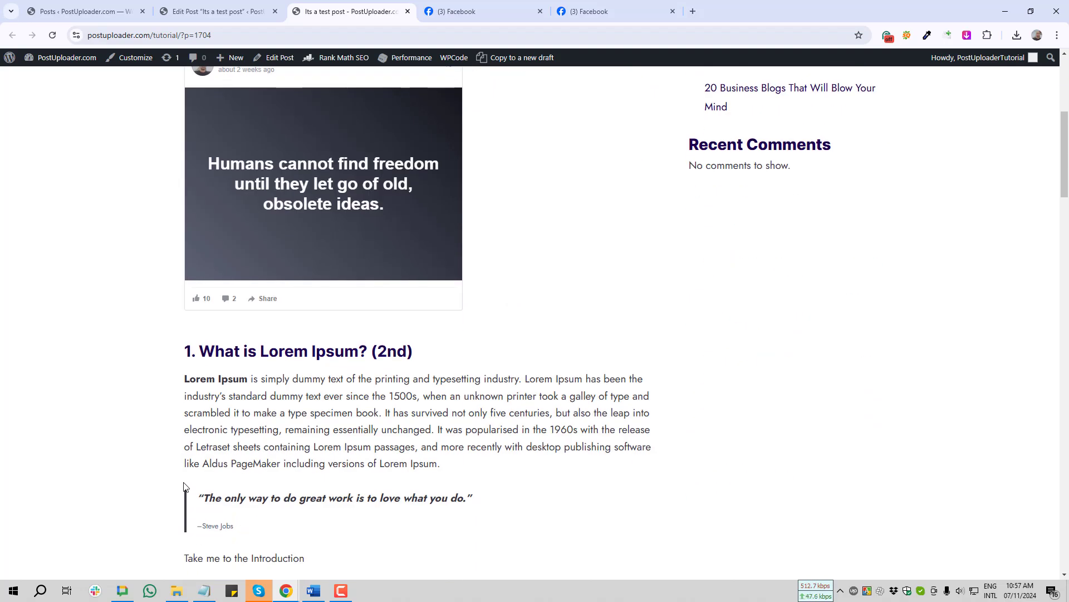
pyautogui.scroll(5, 184, 482)
pyautogui.scroll(-3, 167, 312)
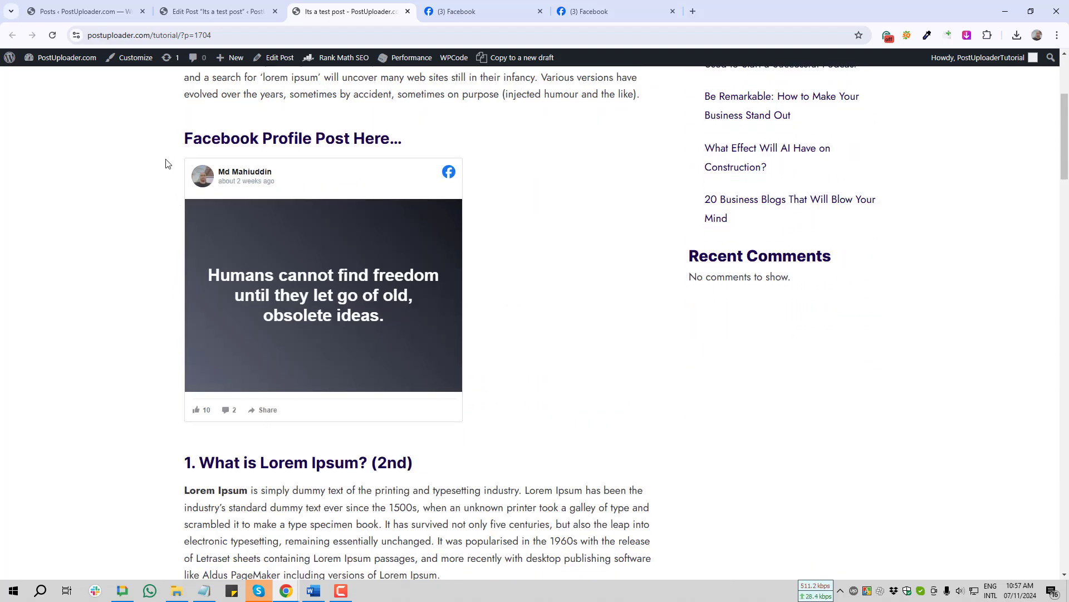
pyautogui.doubleClick(544, 371)
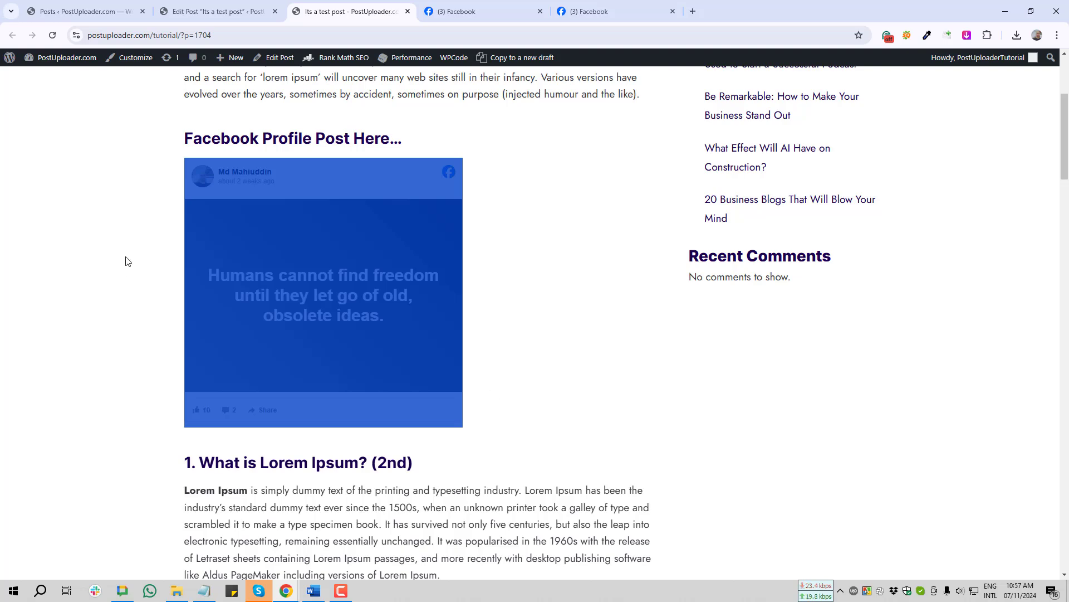
# In the editor's Custom HTML block, wrap the Facebook iframe code in <center> and </center> tags.
pyautogui.click(252, 11)
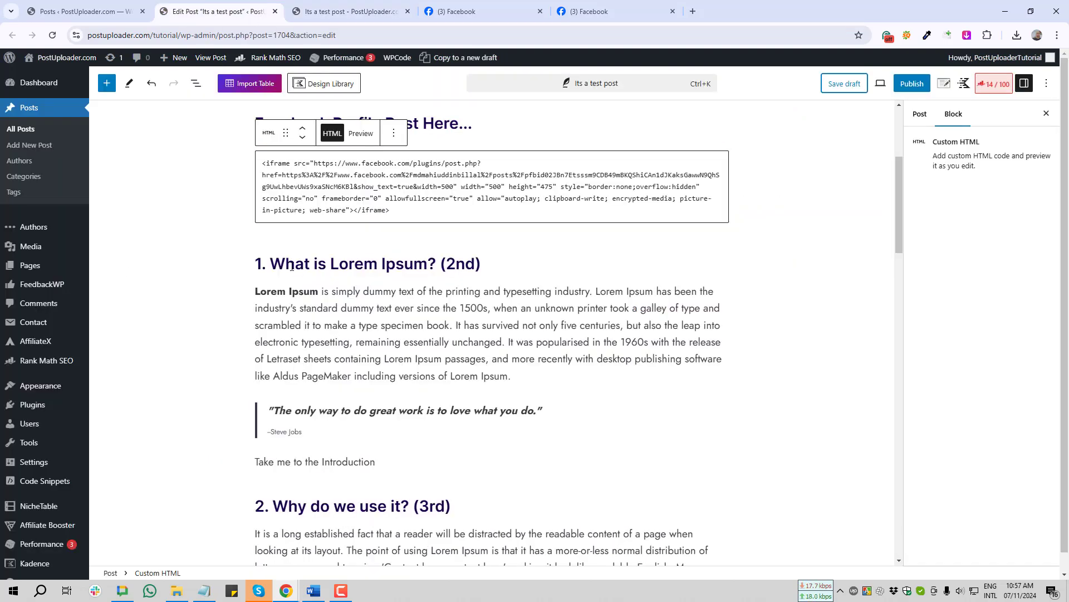
pyautogui.scroll(1, 305, 254)
pyautogui.click(260, 277)
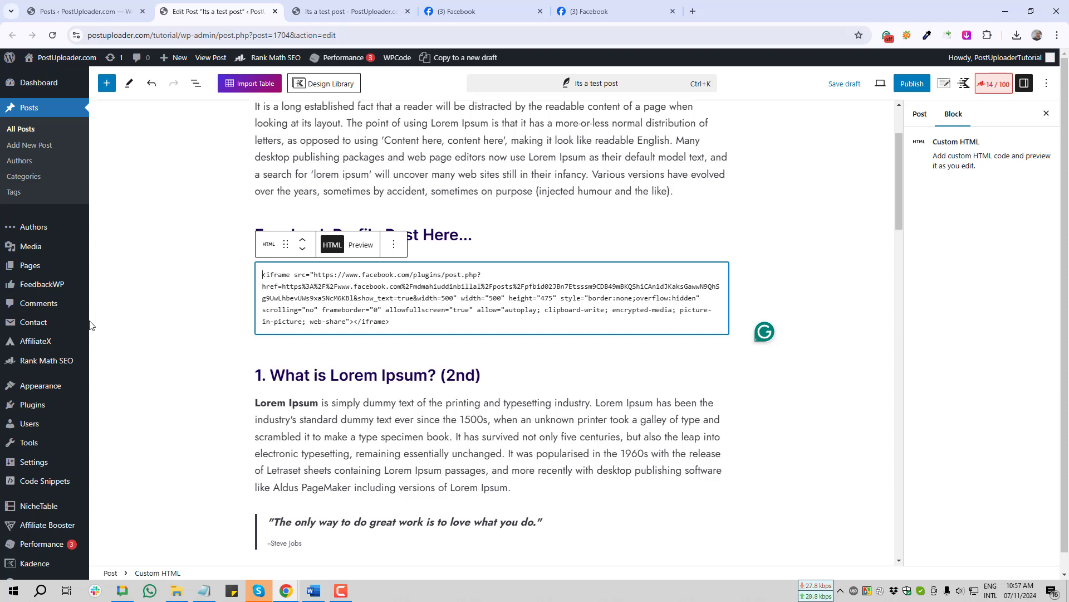
pyautogui.moveTo(91, 324)
pyautogui.write('<')
pyautogui.write('center')
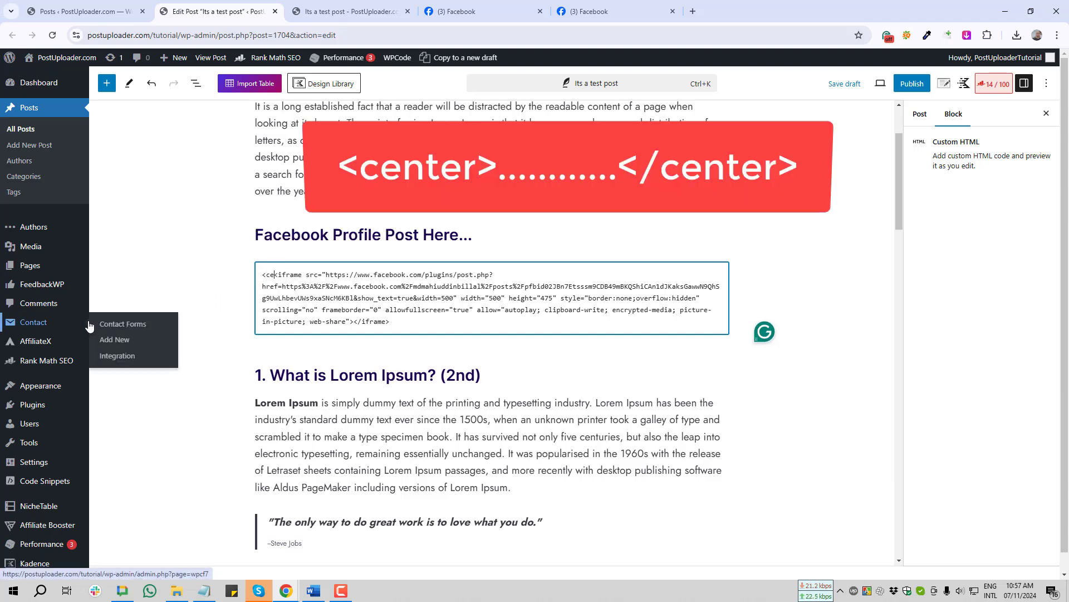
pyautogui.write('><')
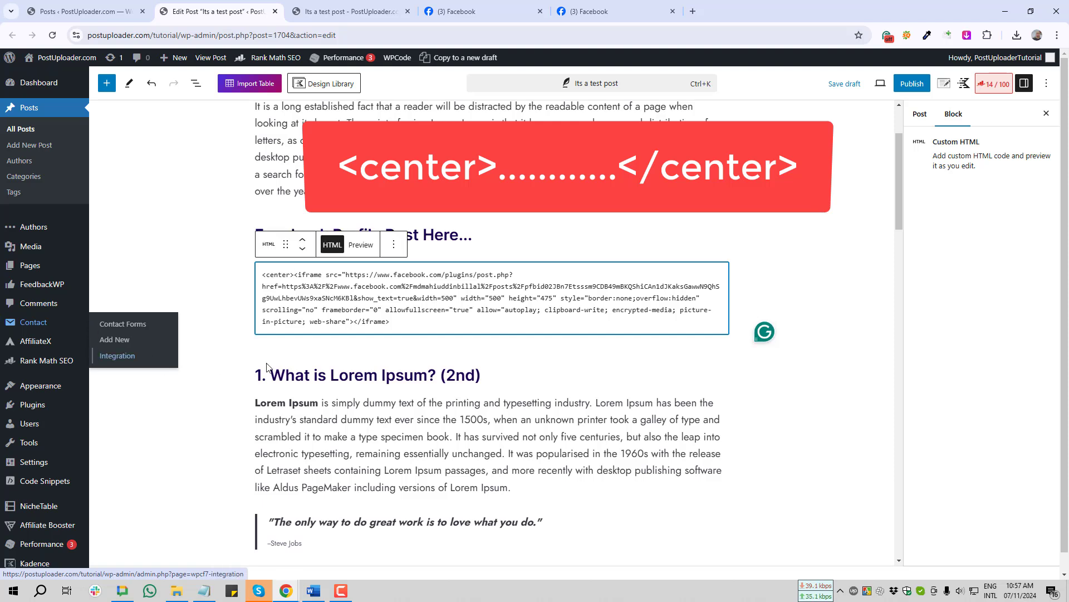
pyautogui.click(447, 326)
pyautogui.write('<')
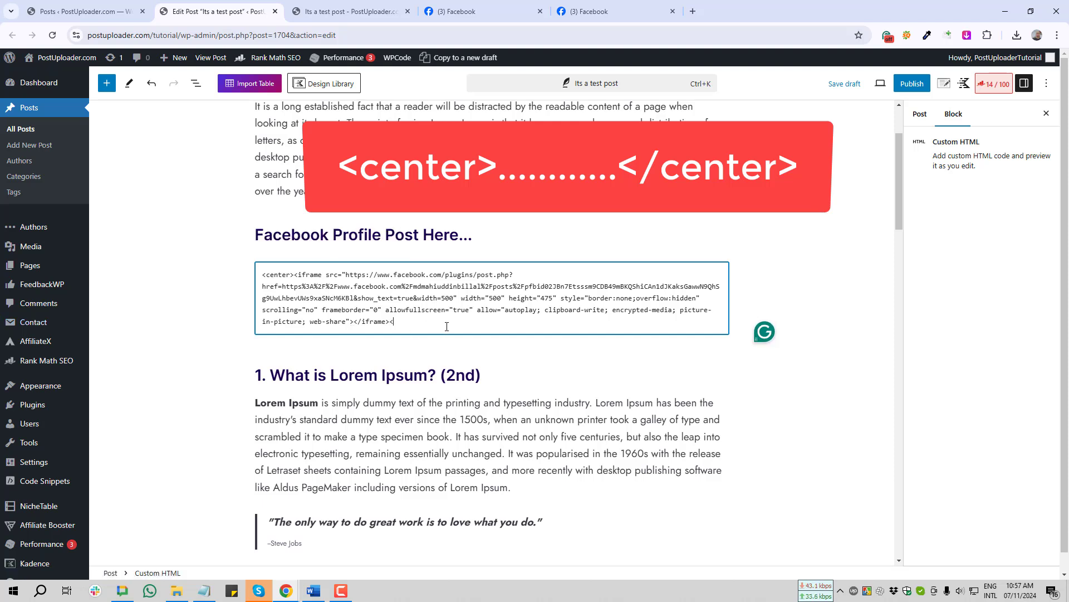
pyautogui.write('/center>')
# Save the draft and view the post's front-end page to check the embed's centering.
pyautogui.hotkey('ctrl', 's')
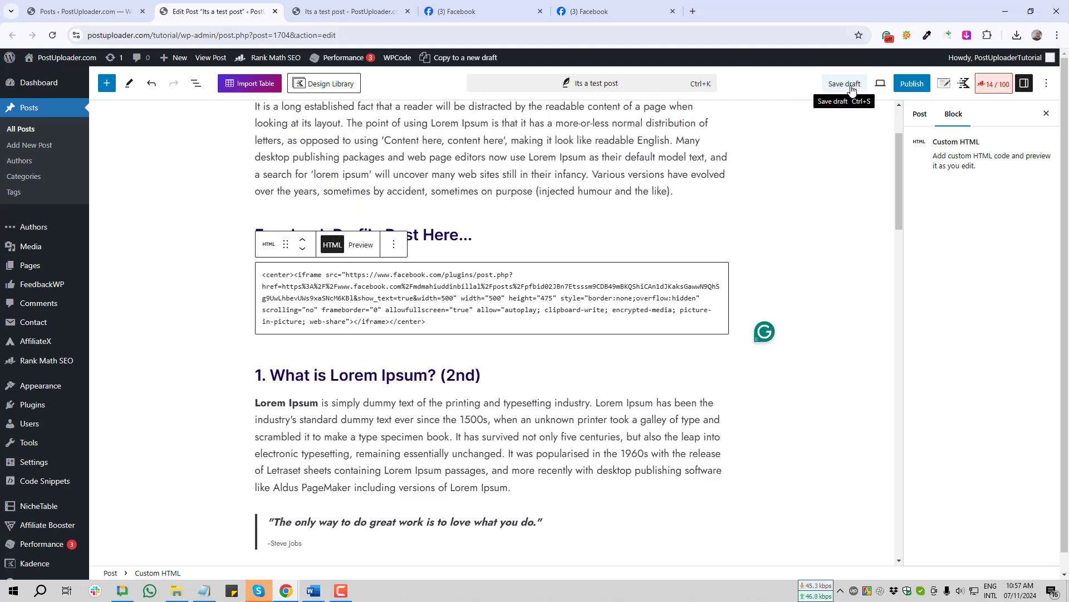
pyautogui.click(318, 11)
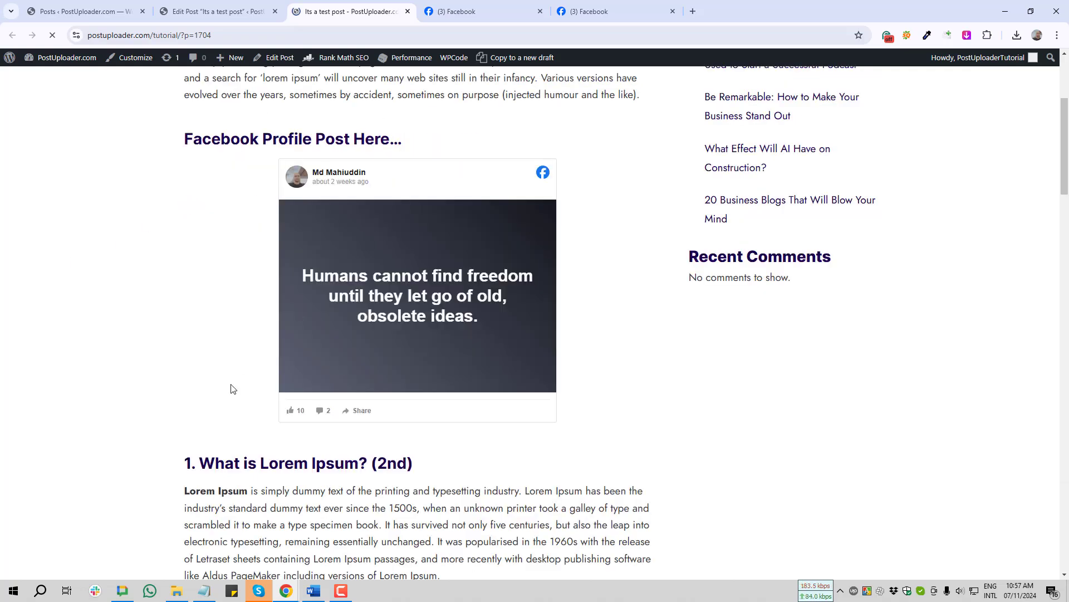
pyautogui.scroll(4, 502, 338)
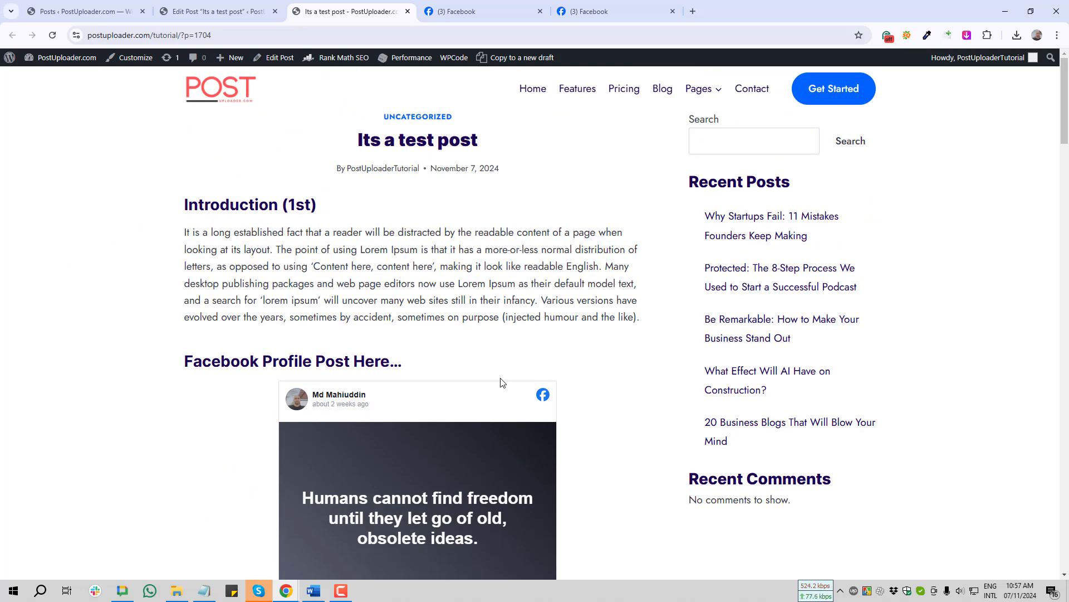
# Examine the centered Facebook profile embed on the post's front-end page.
pyautogui.scroll(-6, 502, 383)
pyautogui.scroll(6, 409, 265)
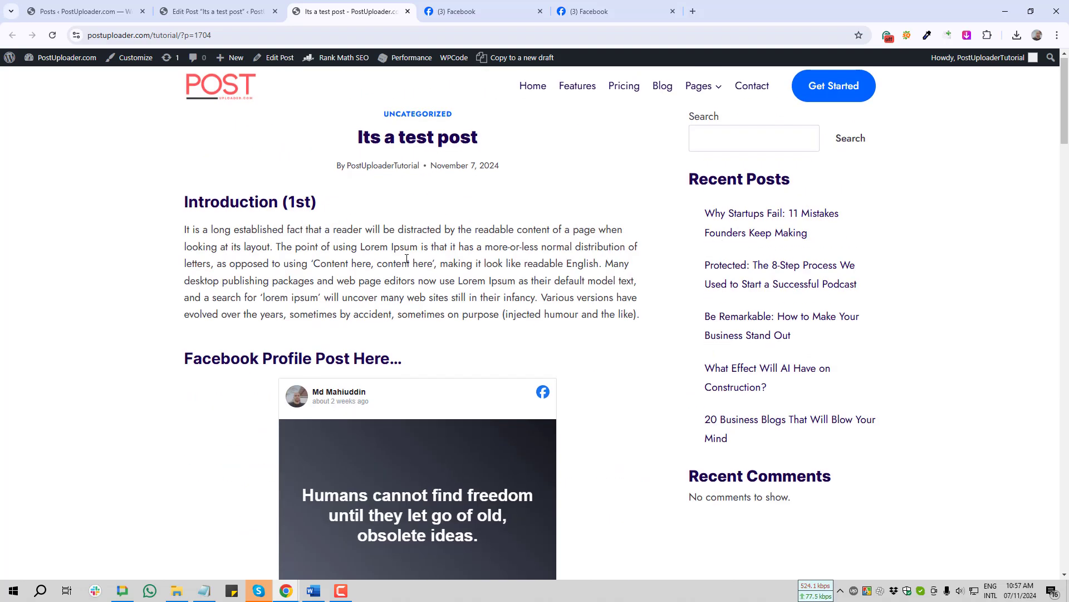
pyautogui.scroll(-5, 409, 265)
# In the post editor, add the heading "Facebook Page Post Here..." below the profile embed's Custom HTML block.
pyautogui.click(240, 7)
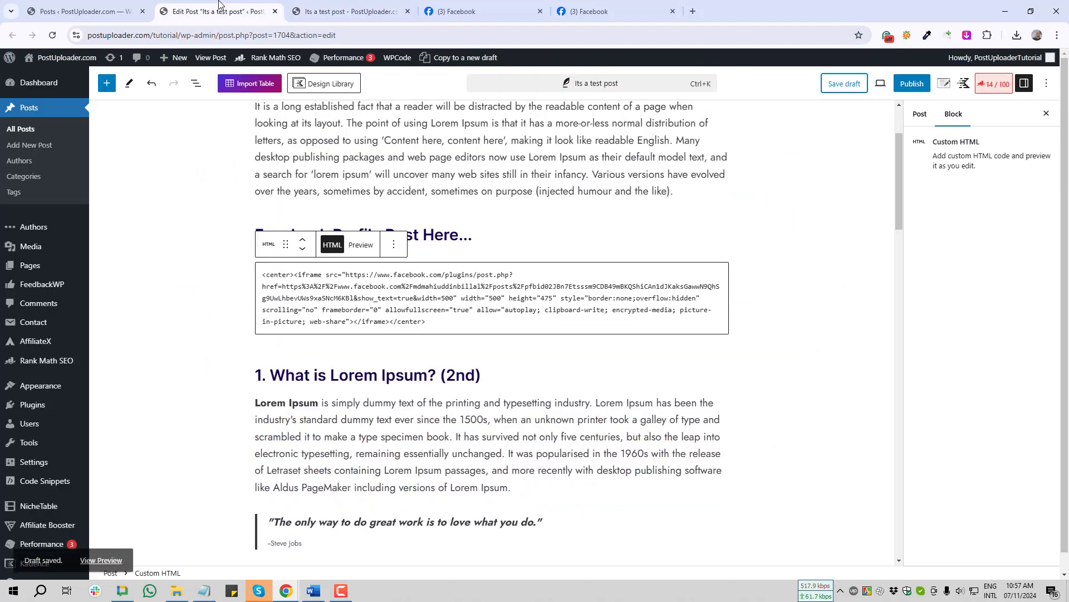
pyautogui.tripleClick(451, 238)
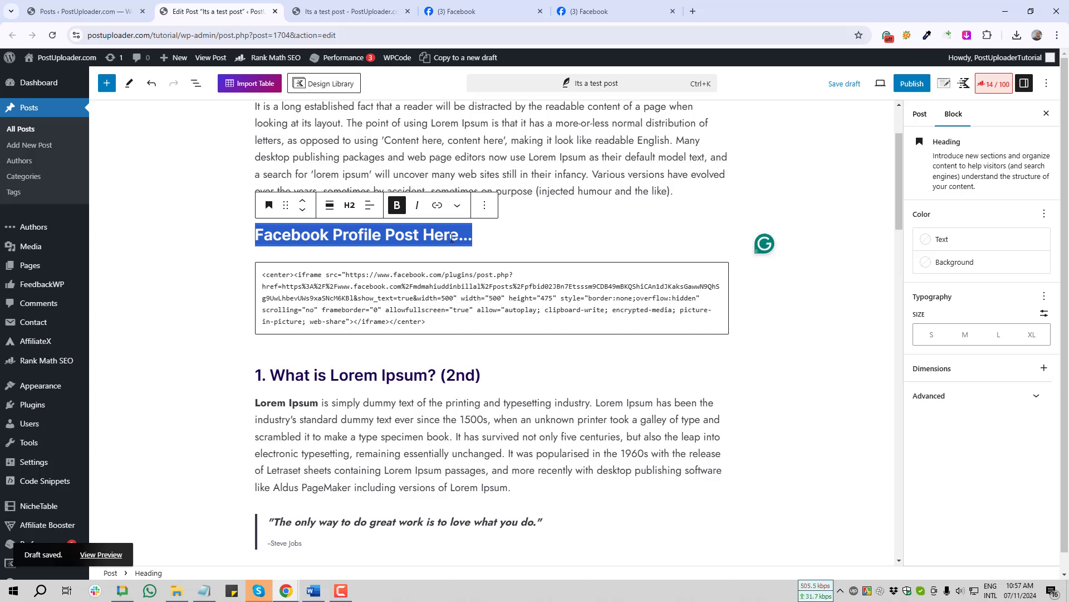
pyautogui.click(749, 304)
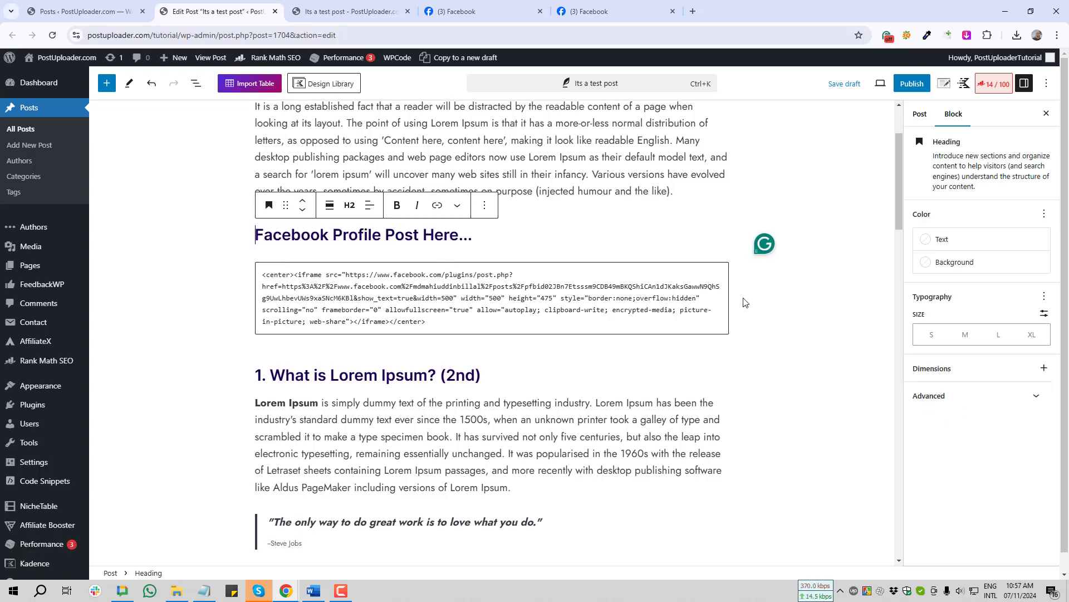
pyautogui.click(437, 301)
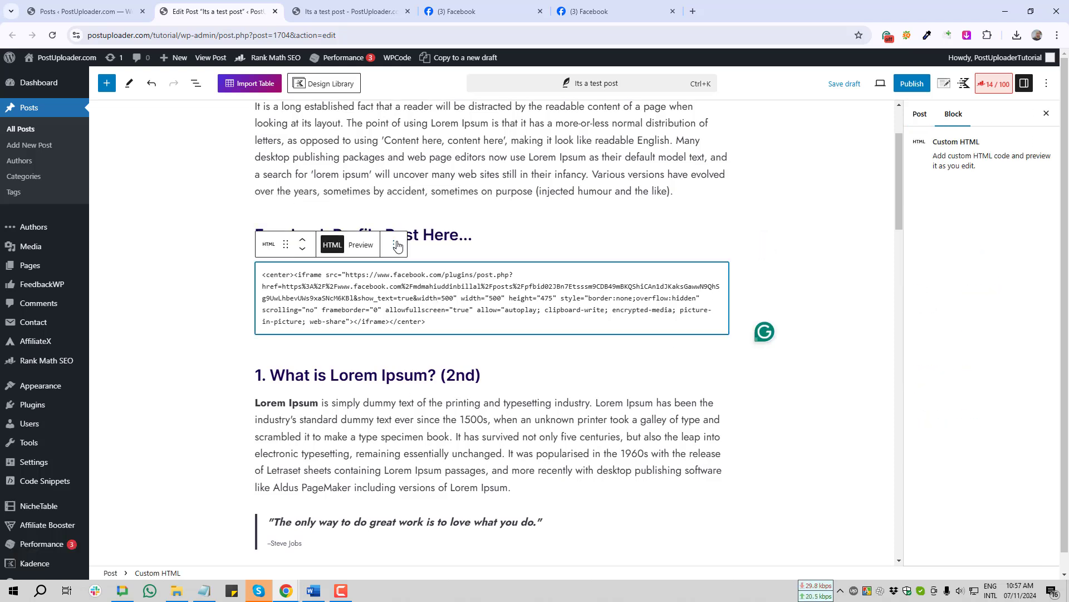
pyautogui.write('Facebook Page Post Here...')
# On the PostUploader.com Facebook page, open the embed options for the post about enabling Full Screen Mode in the Gutenberg Block Editor.
pyautogui.click(493, 5)
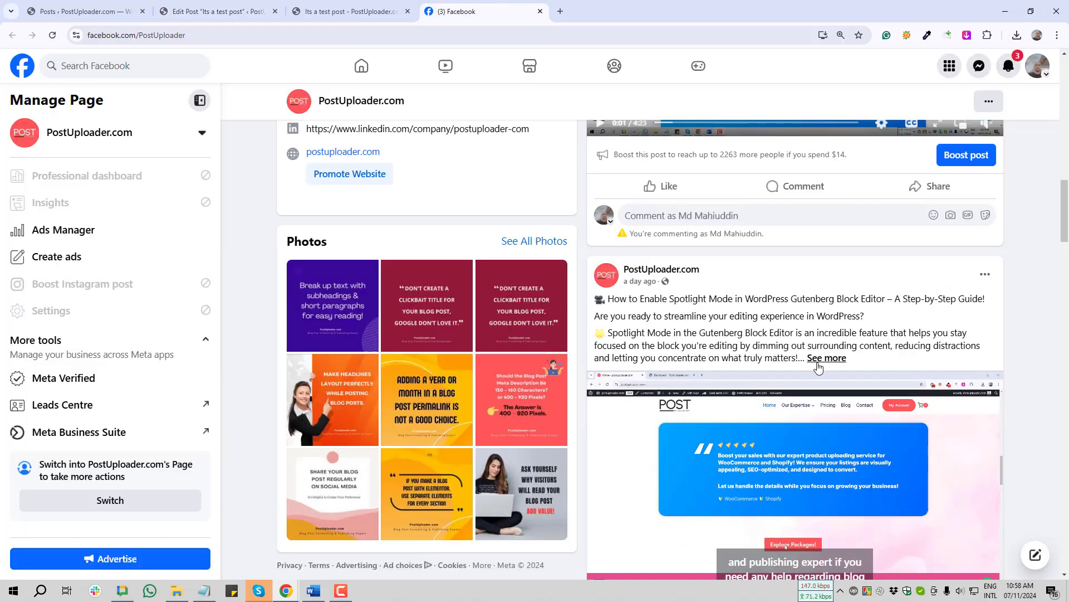
pyautogui.scroll(-2, 879, 342)
pyautogui.scroll(4, 821, 370)
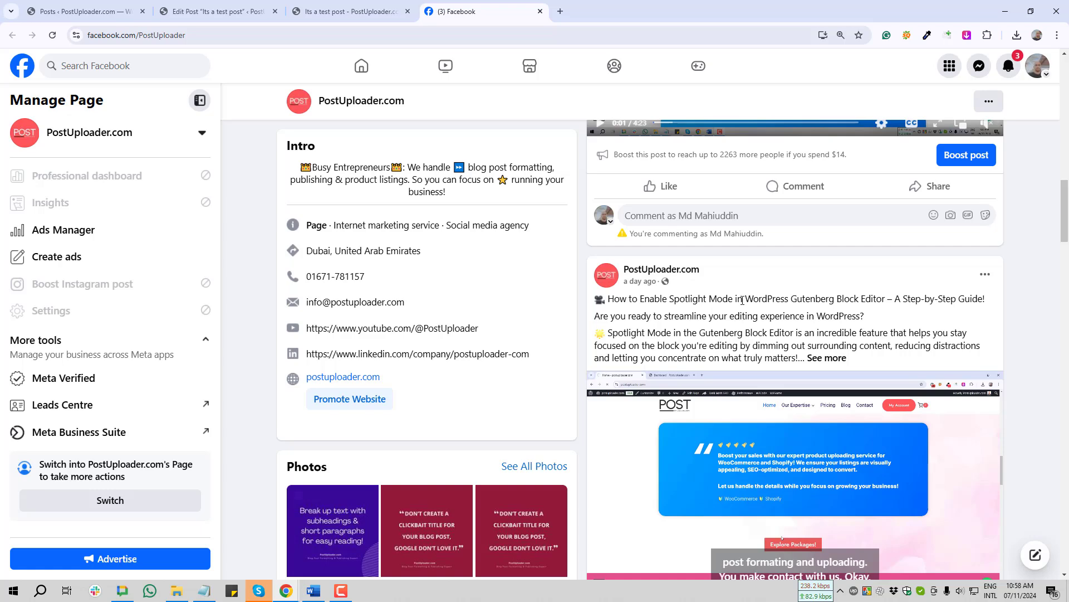
pyautogui.moveTo(693, 300); pyautogui.dragTo(808, 322)
pyautogui.scroll(-6, 810, 324)
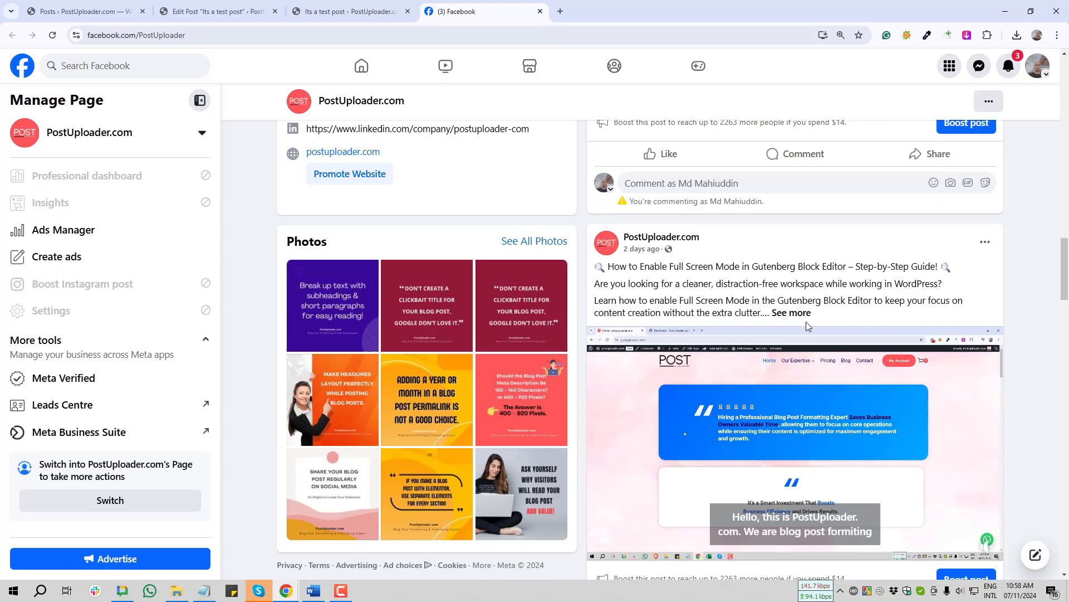
pyautogui.moveTo(650, 266); pyautogui.dragTo(869, 300)
pyautogui.click(696, 274)
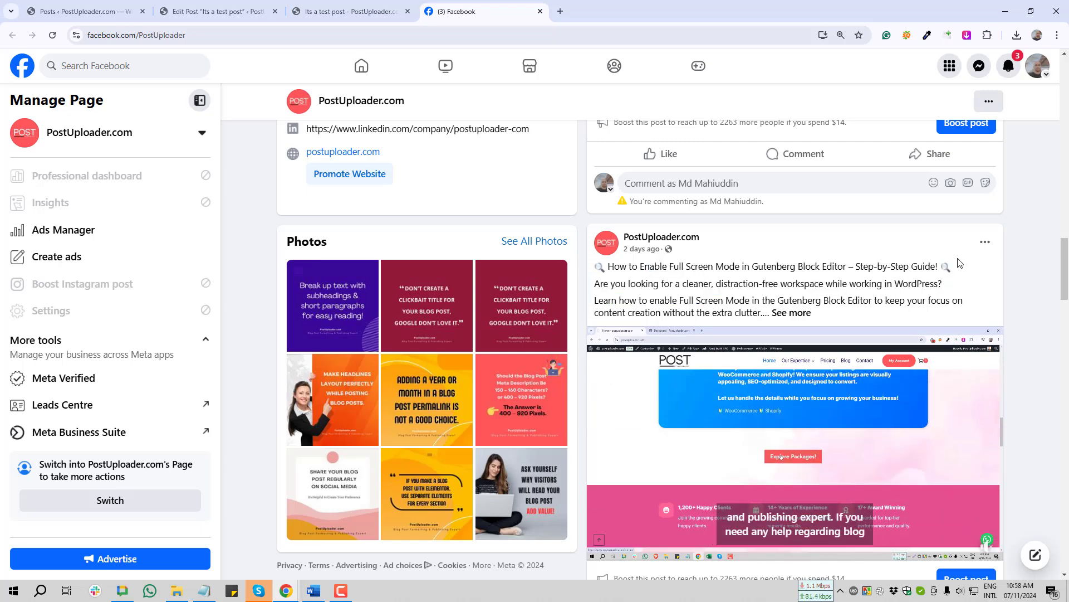
pyautogui.click(986, 244)
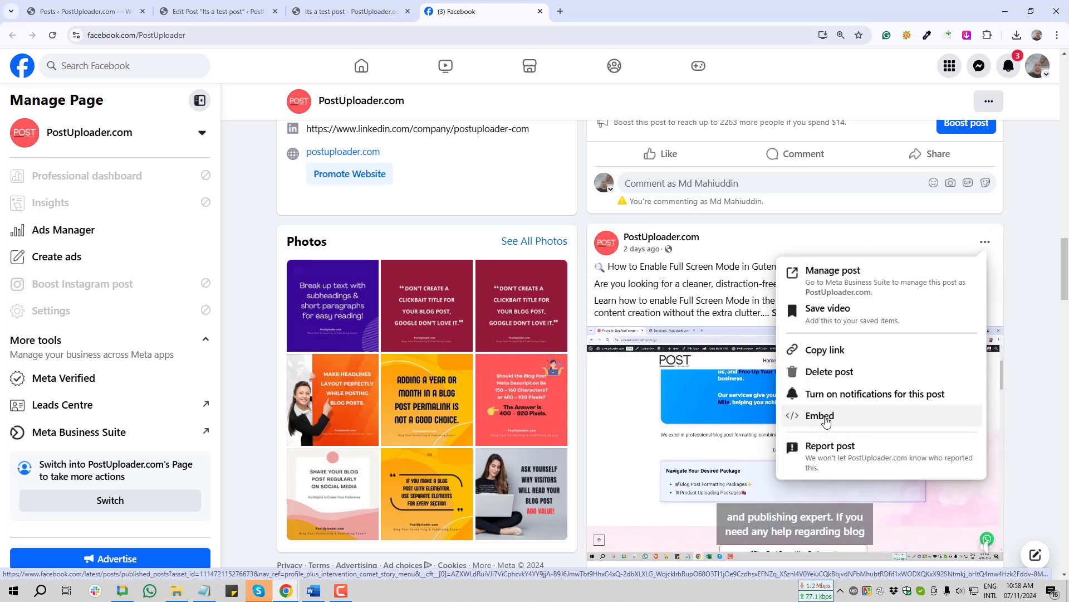
pyautogui.click(826, 421)
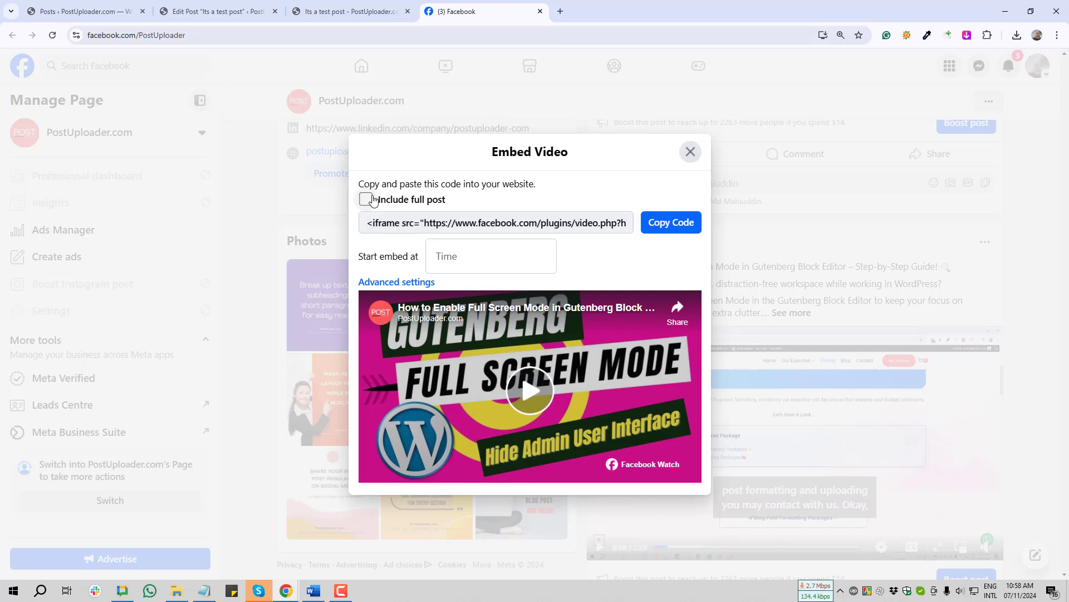
# Enable Include full post for the video embed and copy the embed code.
pyautogui.click(367, 200)
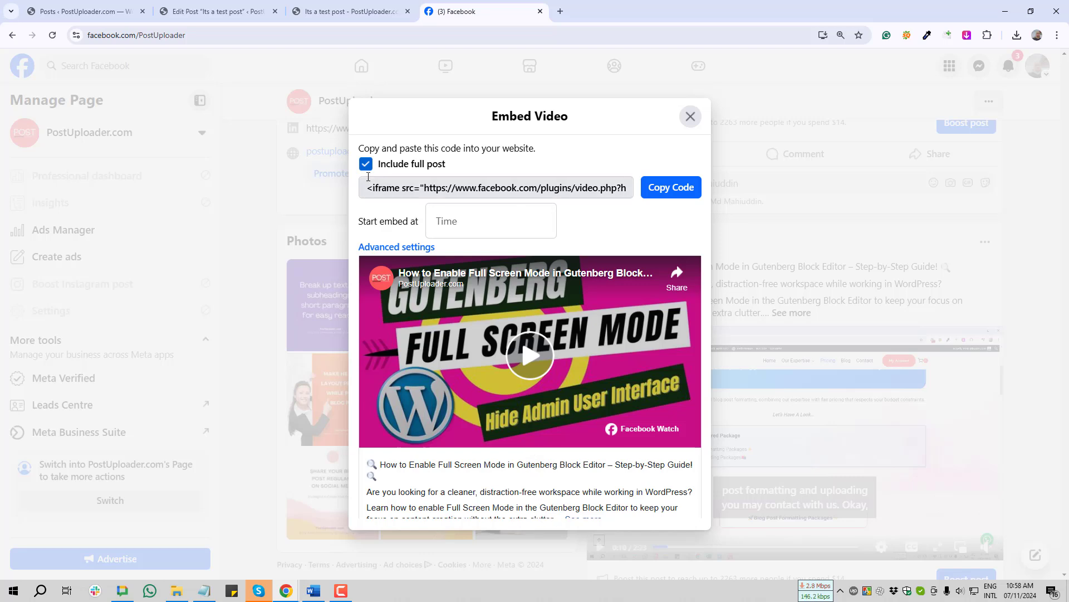
pyautogui.click(365, 165)
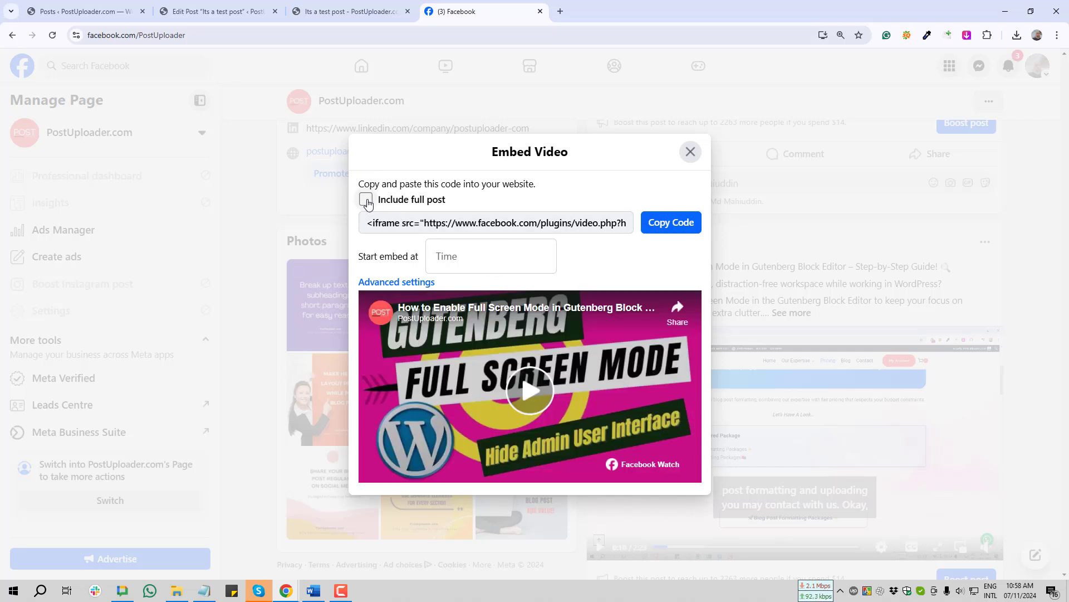
pyautogui.click(366, 200)
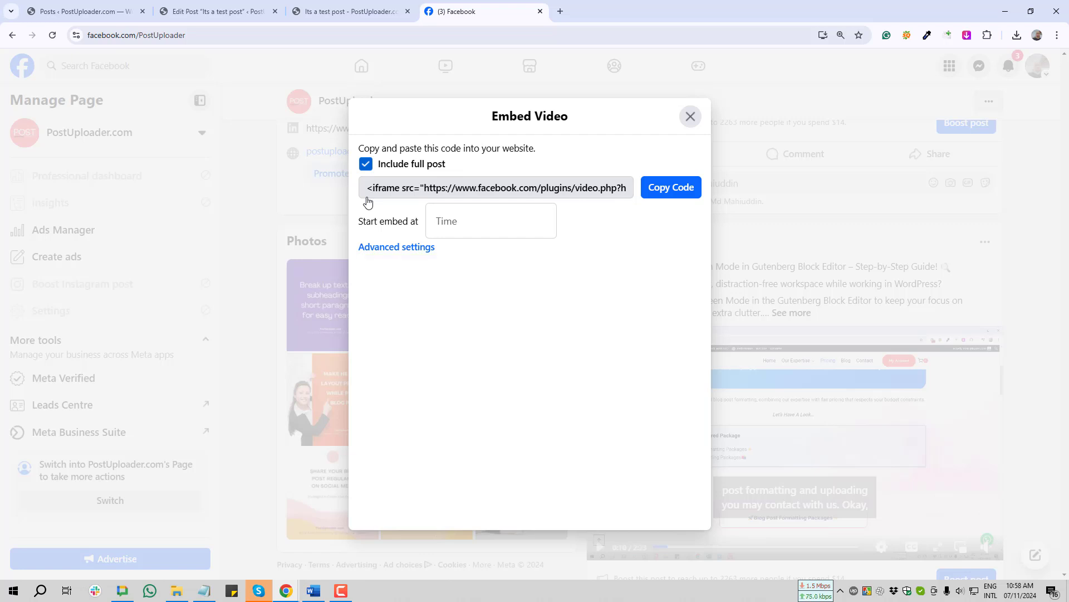
pyautogui.click(676, 191)
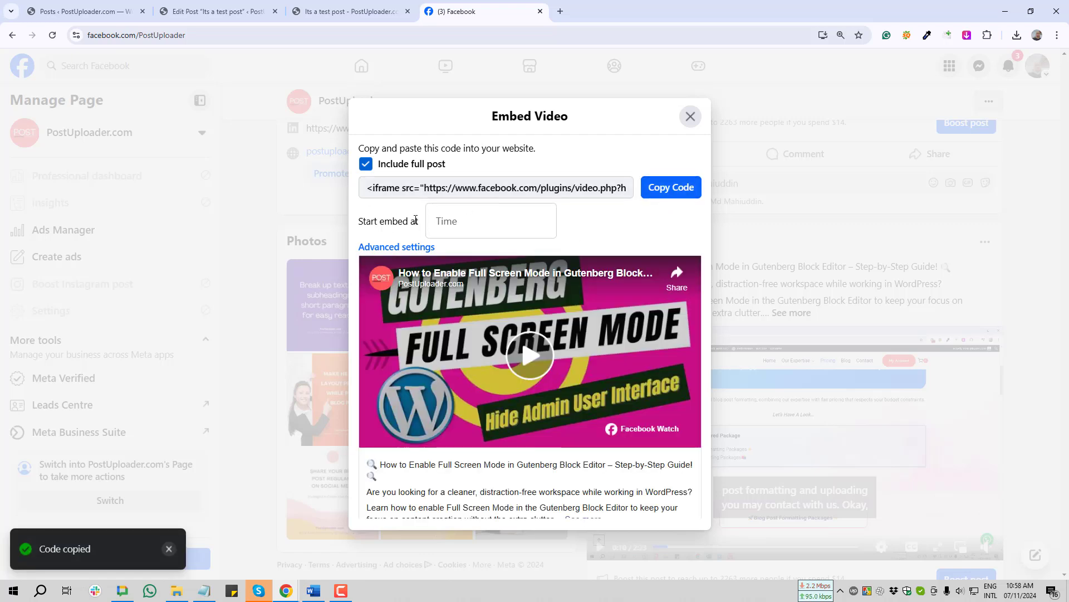
# Try a start time of 02 for the video embed and clear it again.
pyautogui.click(475, 221)
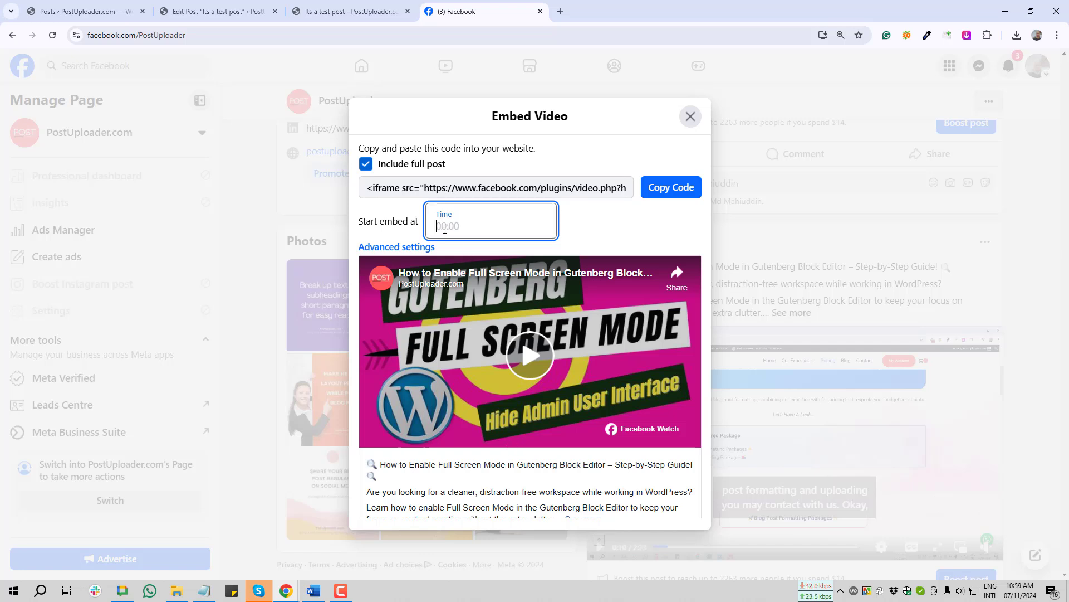
pyautogui.write('02')
pyautogui.click(561, 259)
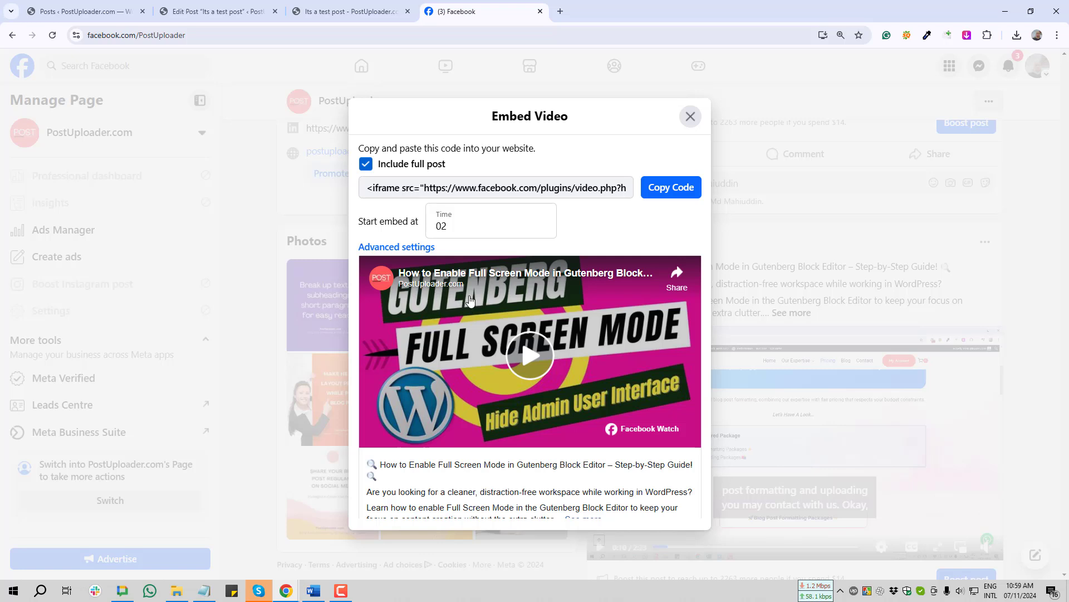
pyautogui.moveTo(472, 224); pyautogui.dragTo(422, 224)
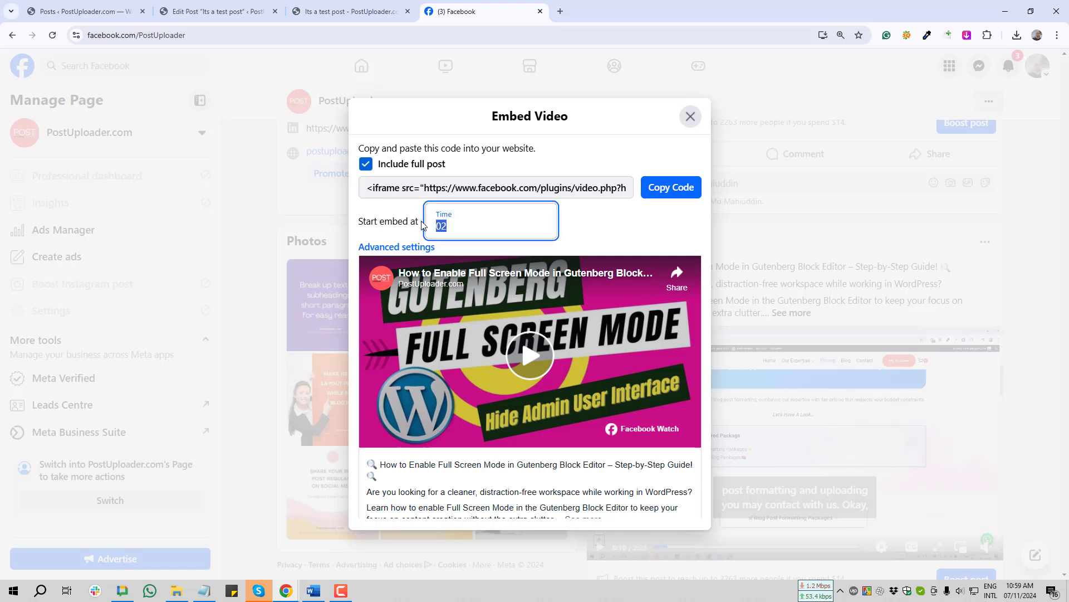
pyautogui.press('BackSpace')
# Copy the video's embed code and paste it into a new Custom HTML block under the Facebook Page Post Here... heading.
pyautogui.click(676, 189)
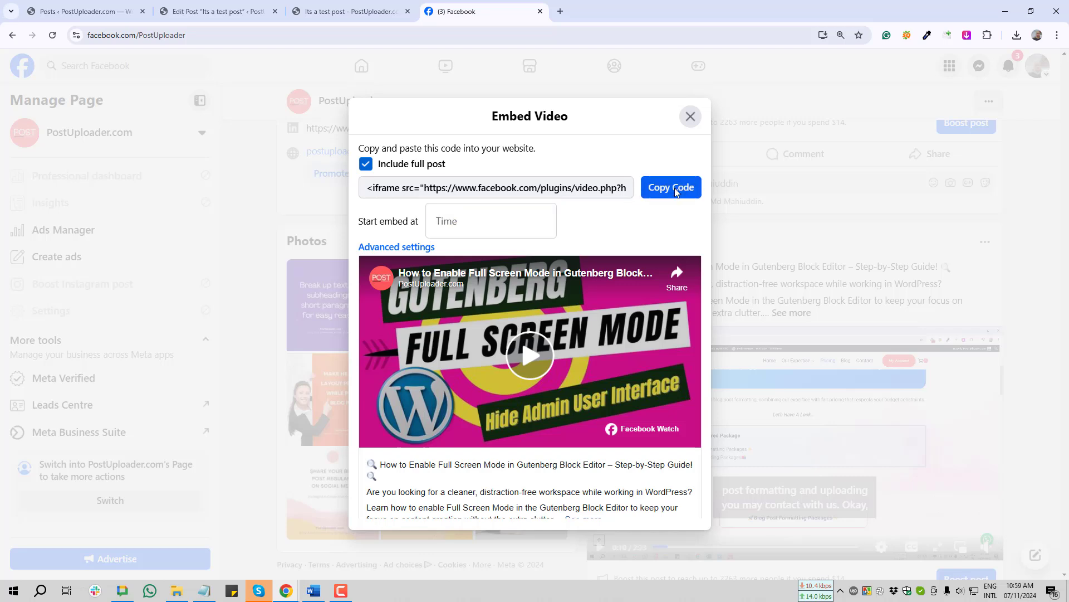
pyautogui.click(338, 13)
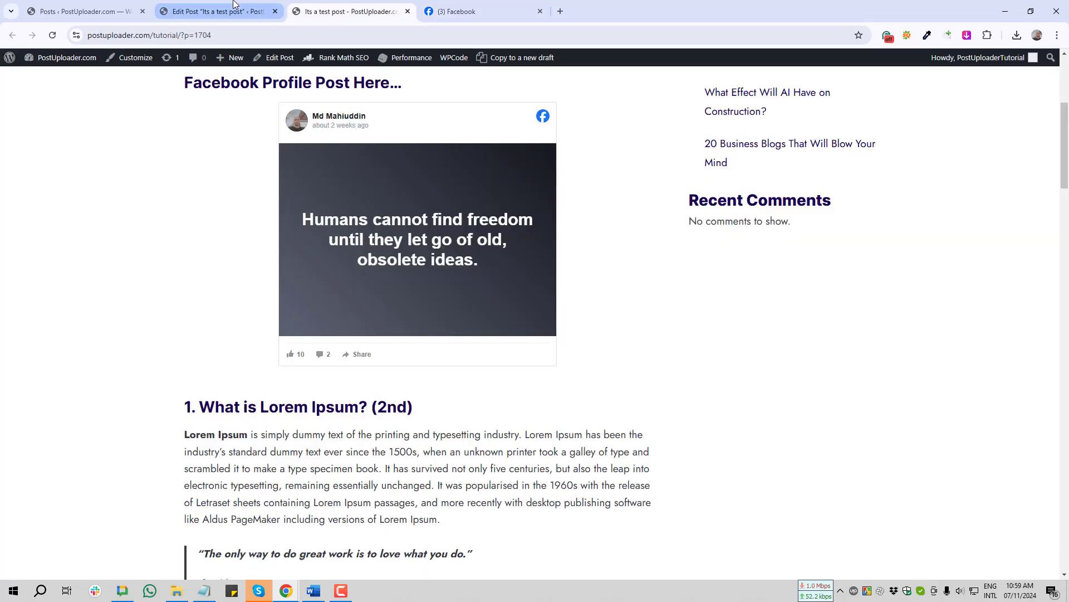
pyautogui.click(217, 11)
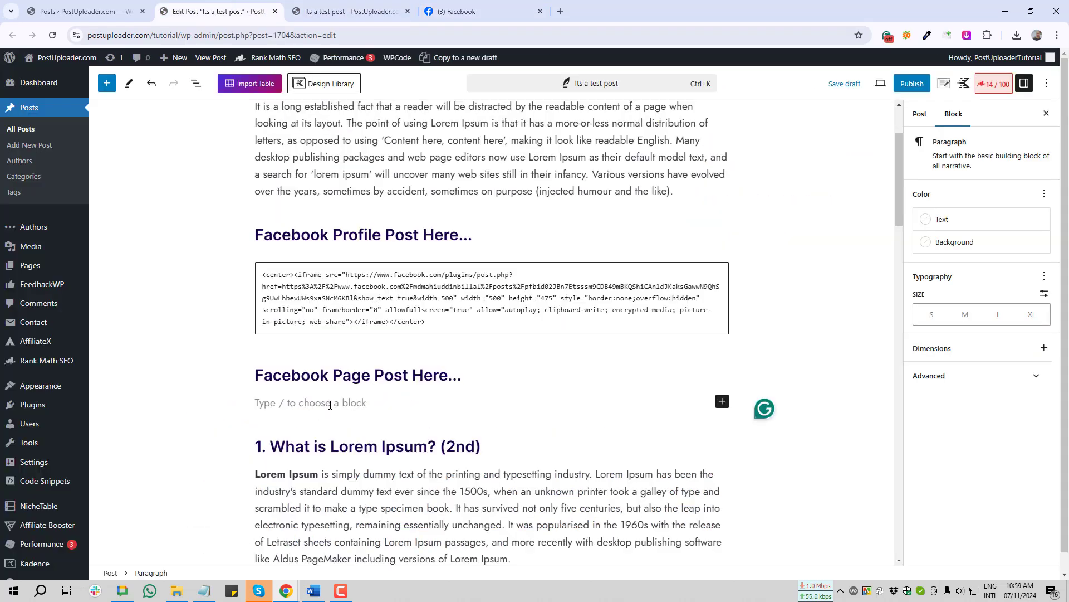
pyautogui.click(722, 403)
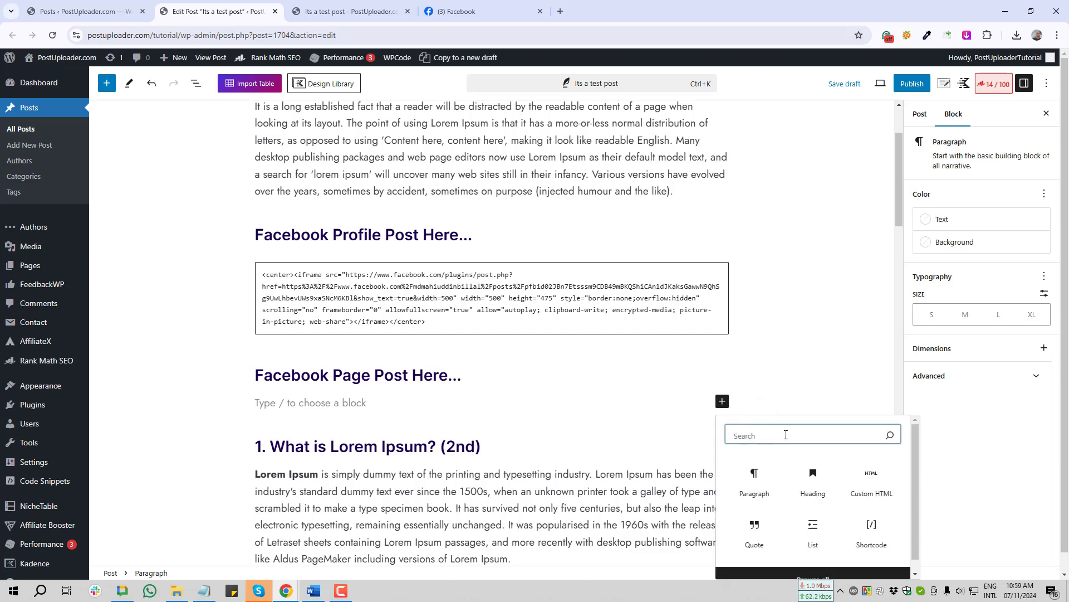
pyautogui.click(871, 483)
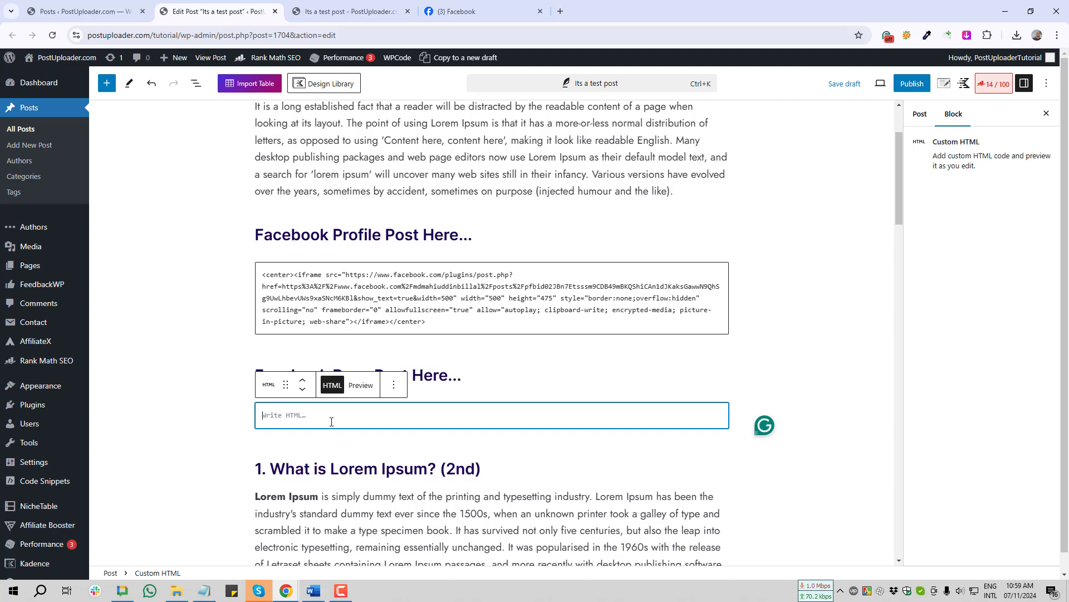
pyautogui.hotkey('ctrl', 'v')
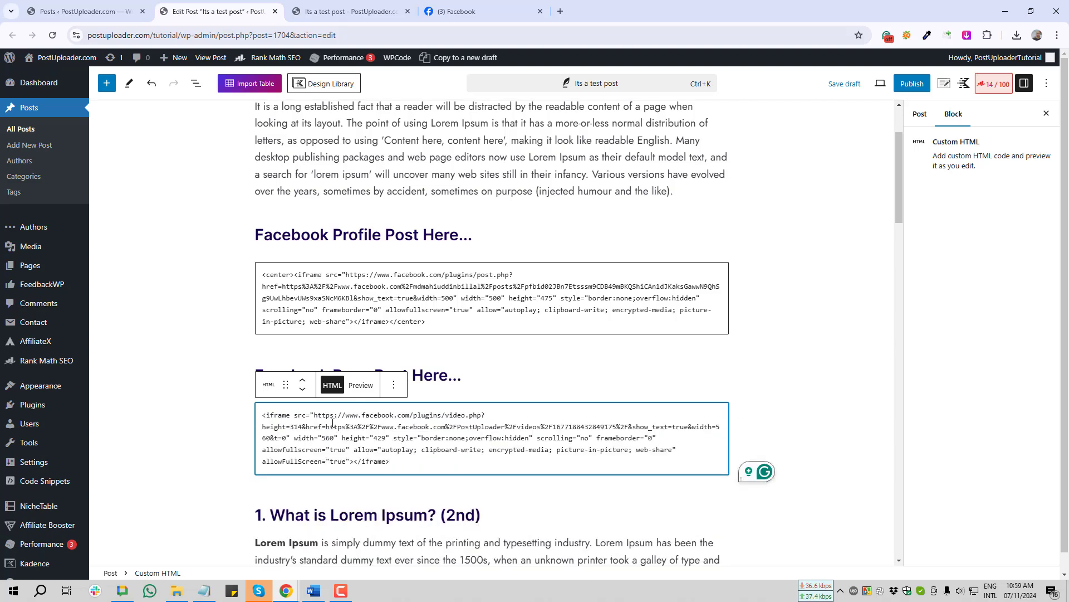
# Save the draft and check the Facebook page embed's height and alignment on the front-end page.
pyautogui.click(840, 85)
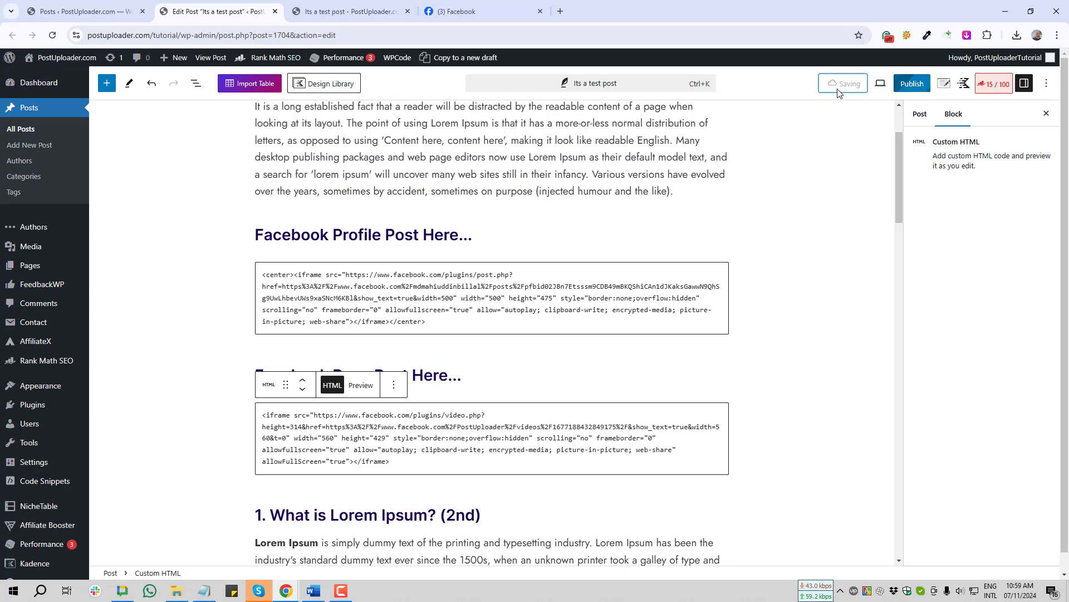
pyautogui.click(341, 6)
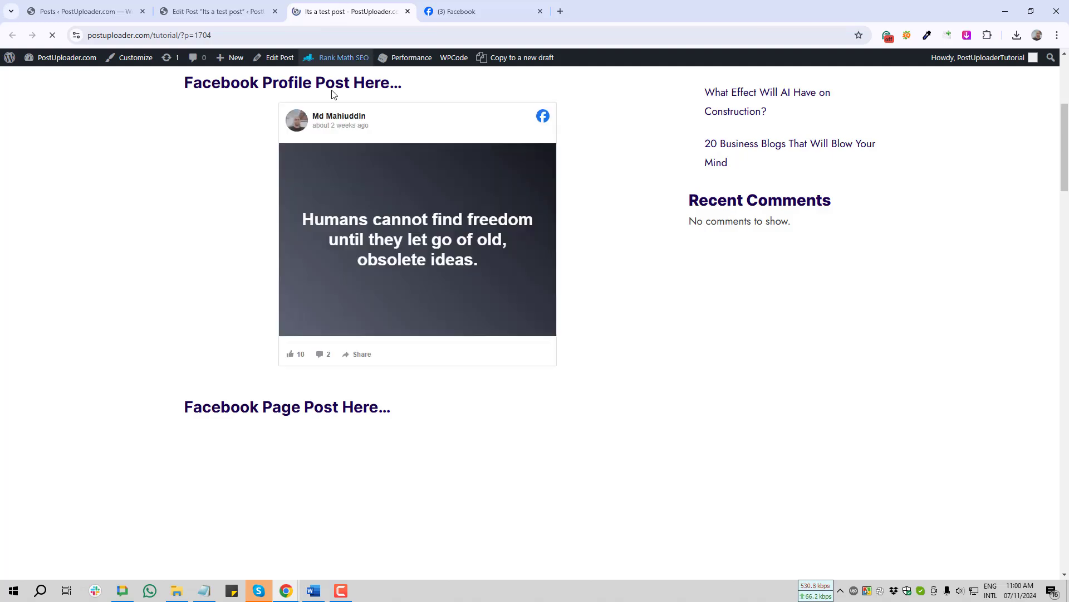
pyautogui.scroll(-5, 306, 248)
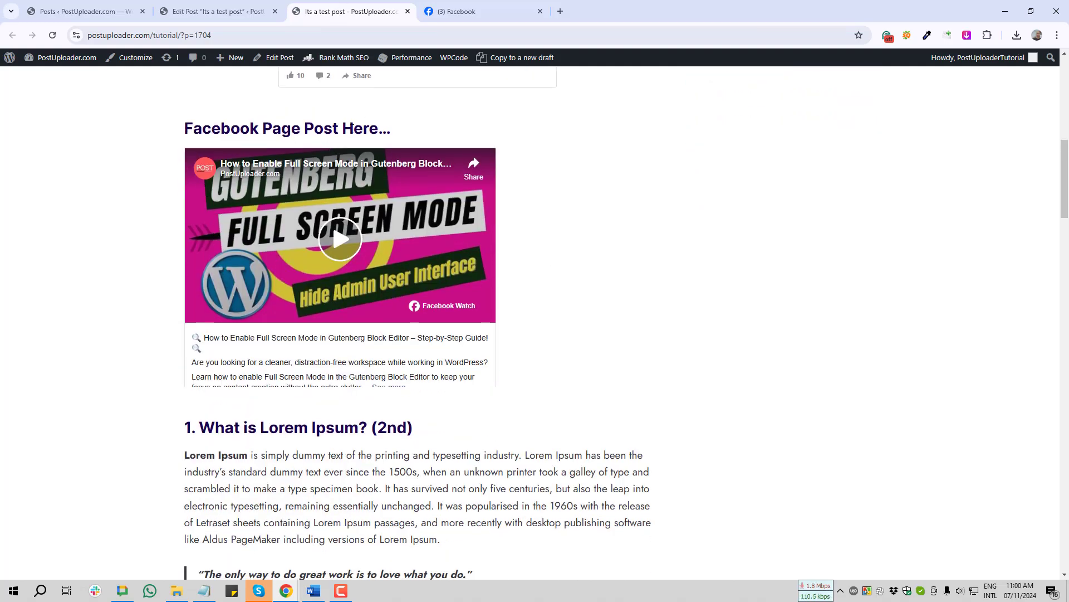
pyautogui.scroll(-5, 359, 364)
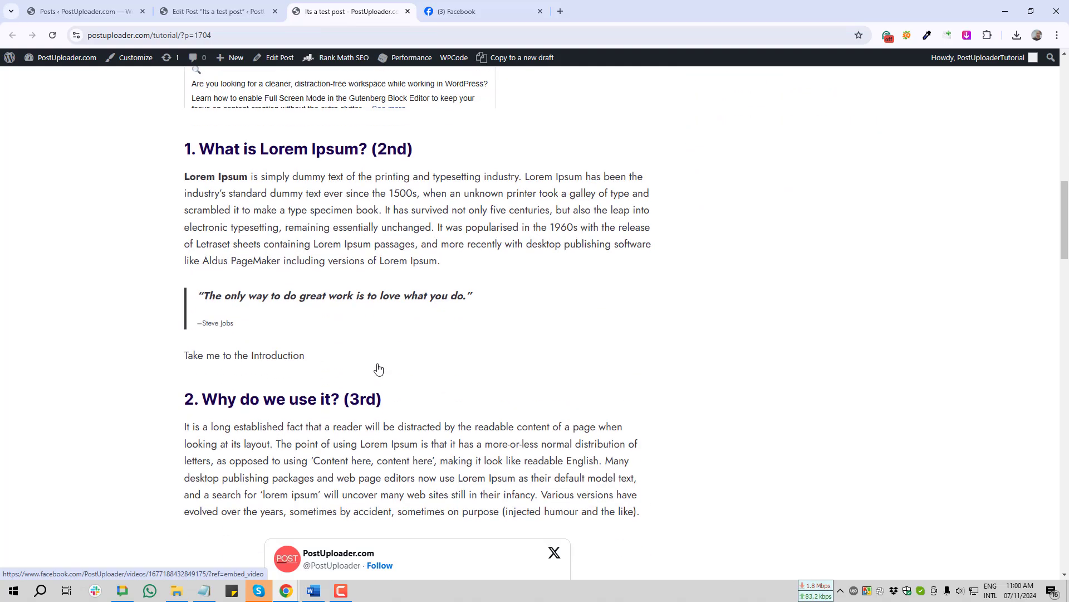
pyautogui.scroll(5, 373, 371)
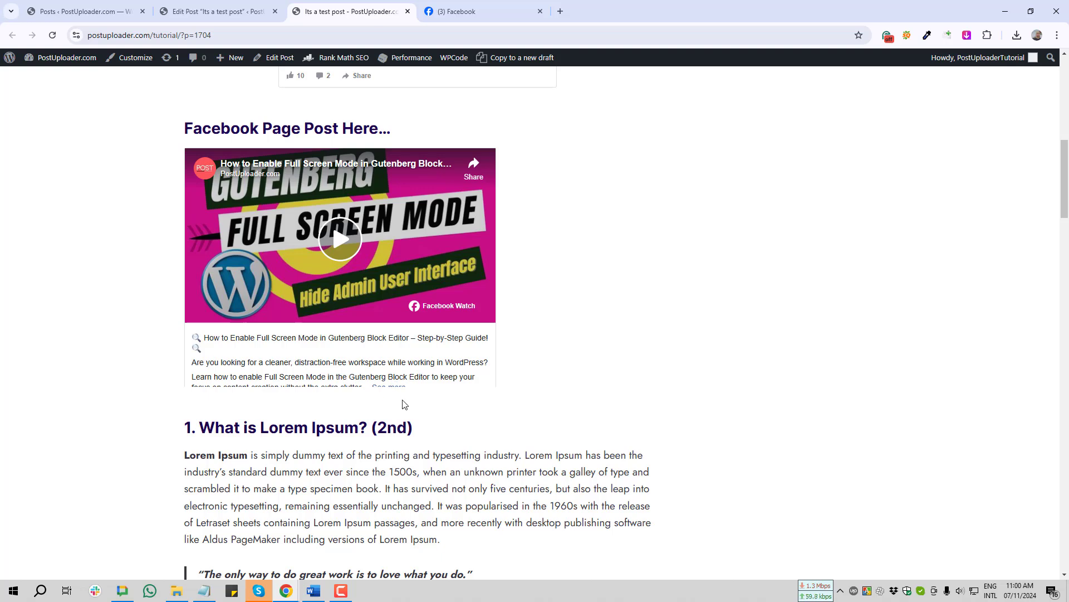
# Set the page embed's iframe height to 475, save the draft and check the embed on the front-end page.
pyautogui.click(224, 11)
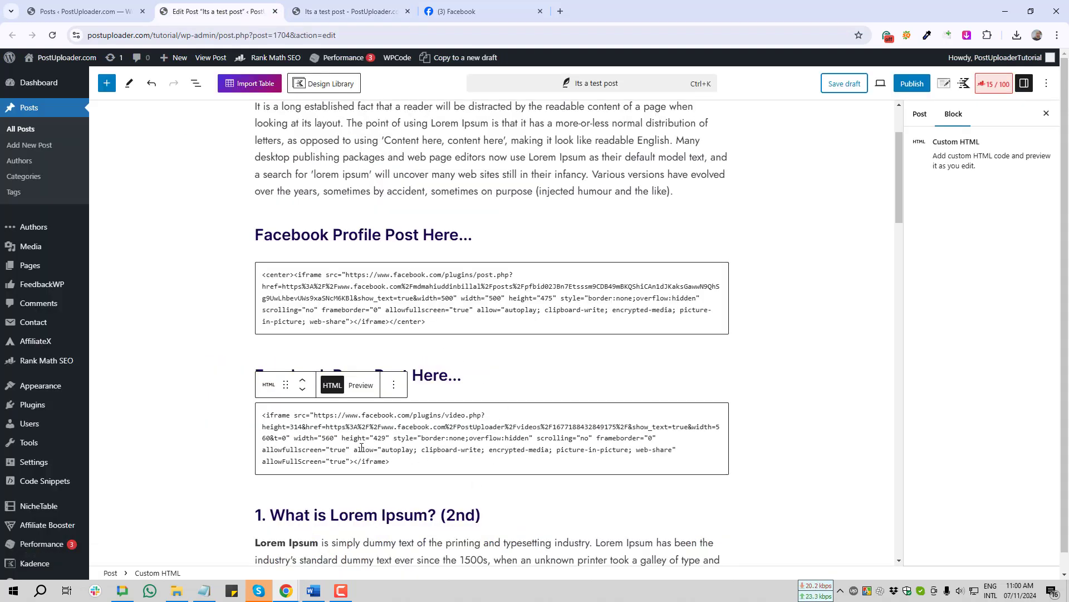
pyautogui.doubleClick(383, 438)
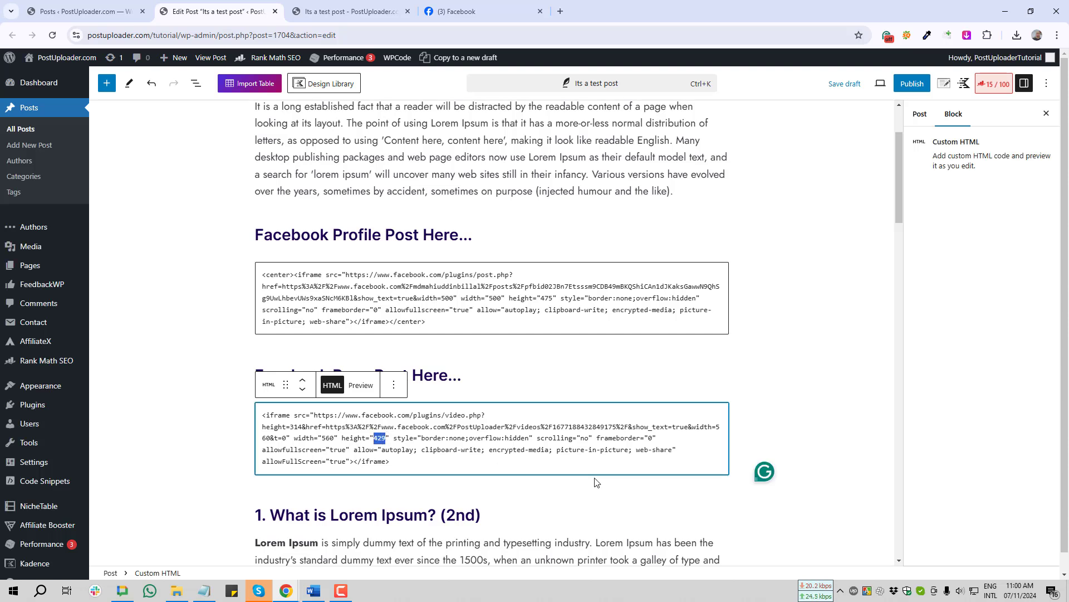
pyautogui.write('475')
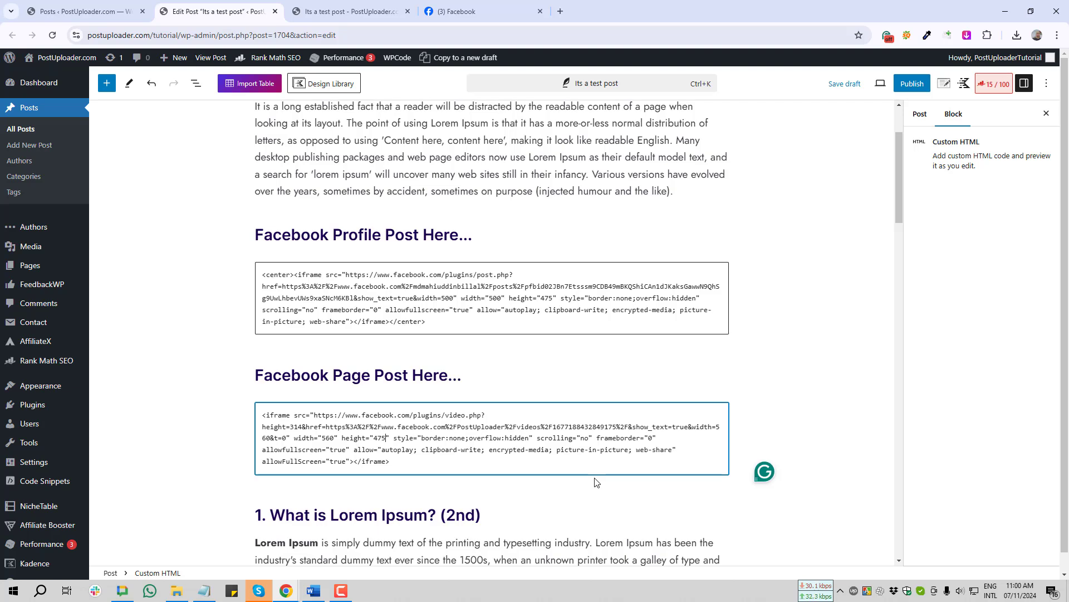
pyautogui.click(844, 84)
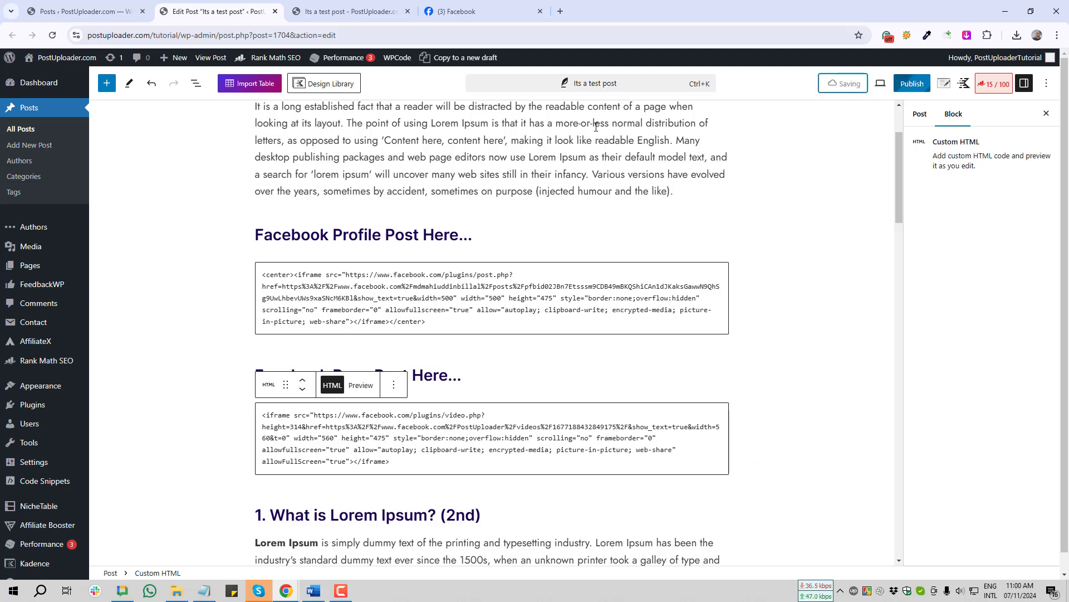
pyautogui.click(351, 11)
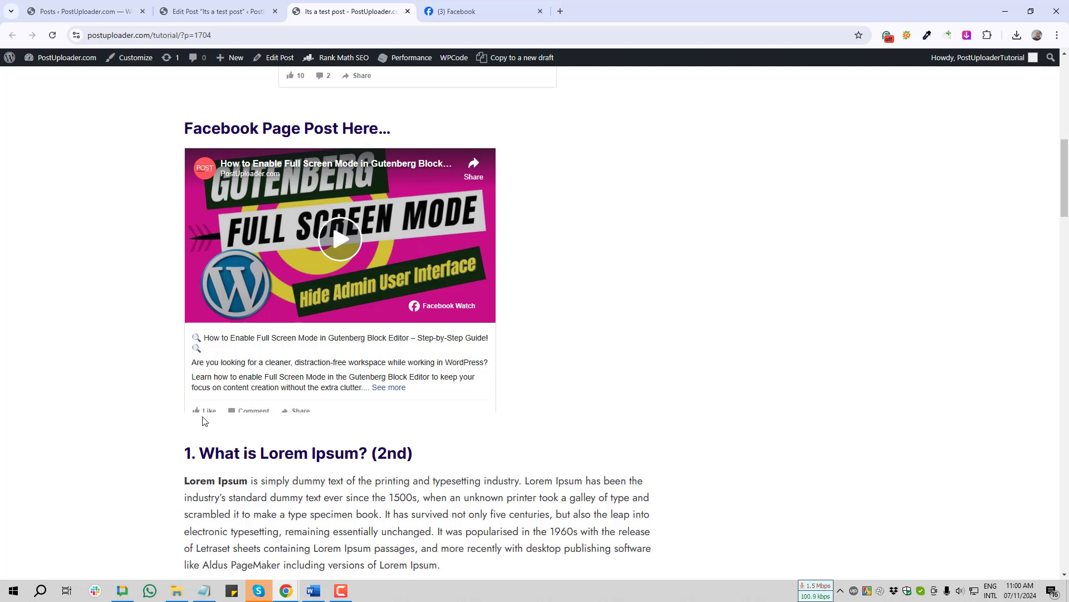
pyautogui.click(217, 12)
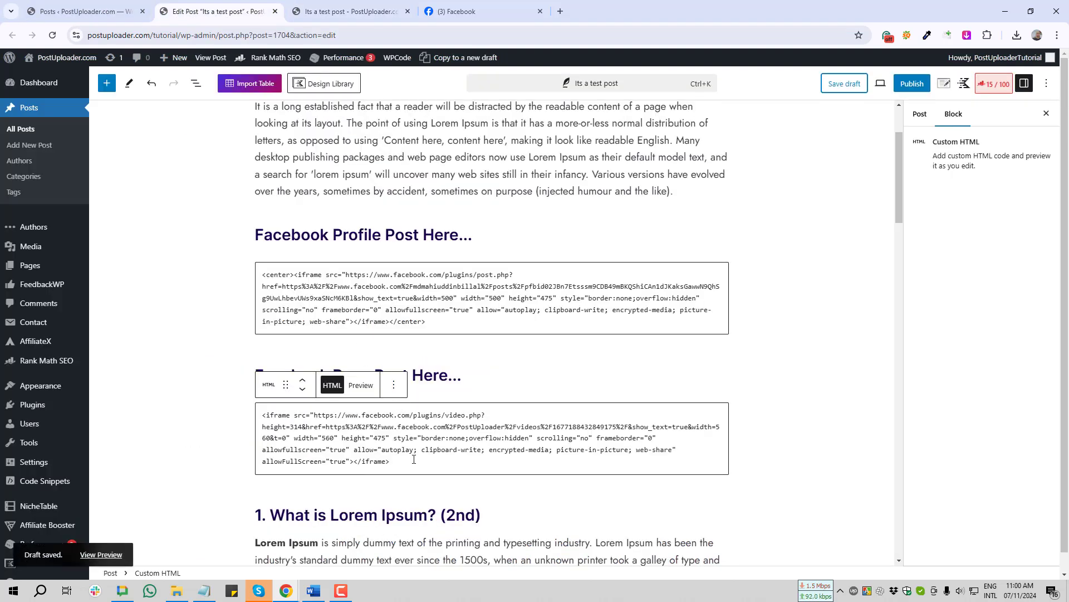
# Set the page embed's iframe height to 490, save the draft and check the embed on the front-end page.
pyautogui.click(376, 436)
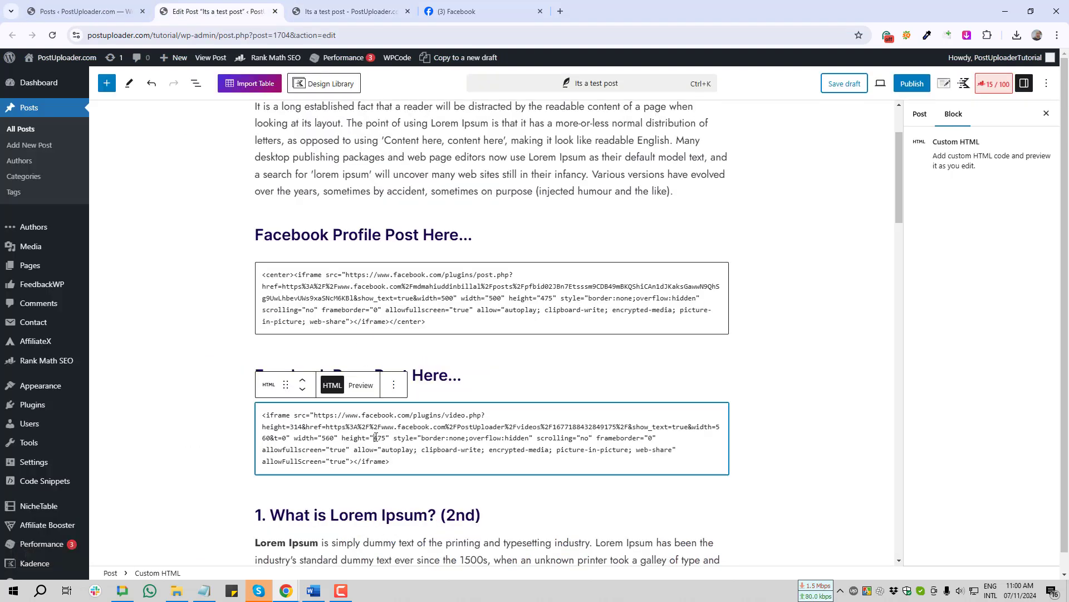
pyautogui.moveTo(374, 438); pyautogui.dragTo(387, 437)
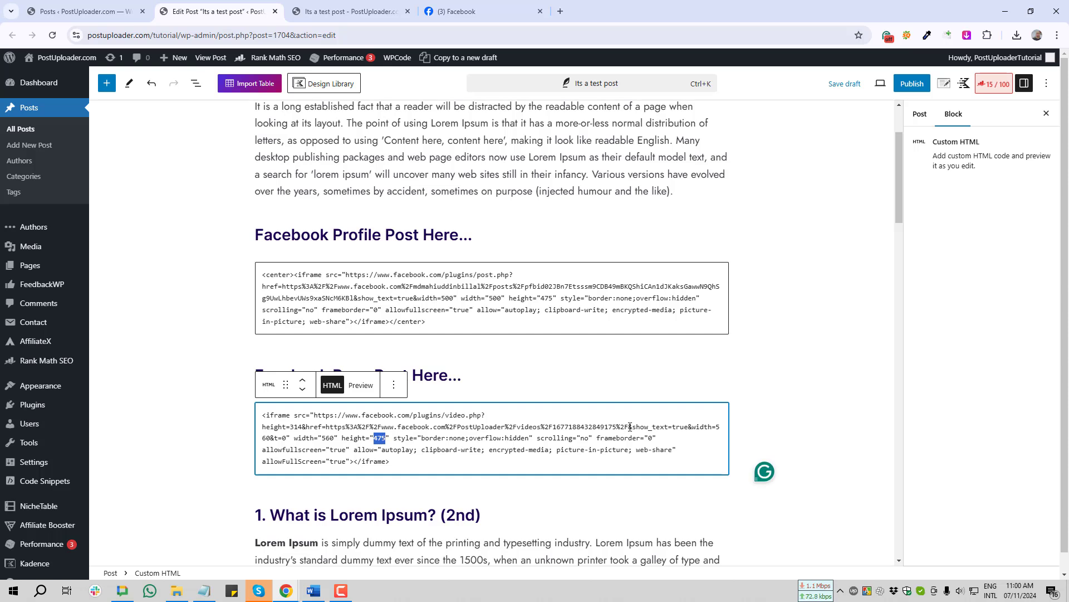
pyautogui.write('490')
pyautogui.click(842, 84)
pyautogui.click(360, 11)
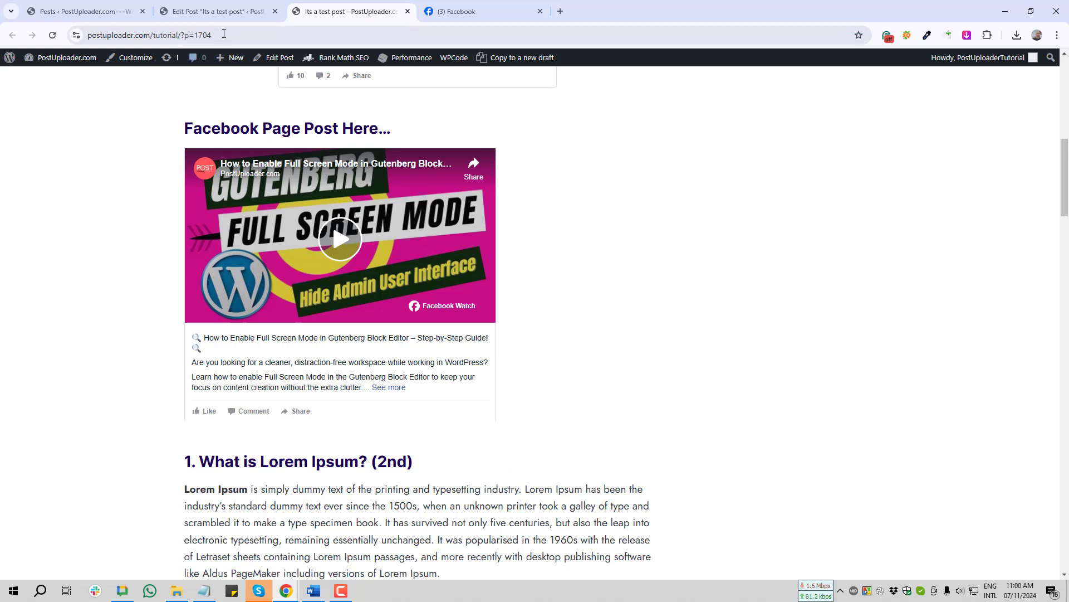
pyautogui.click(219, 11)
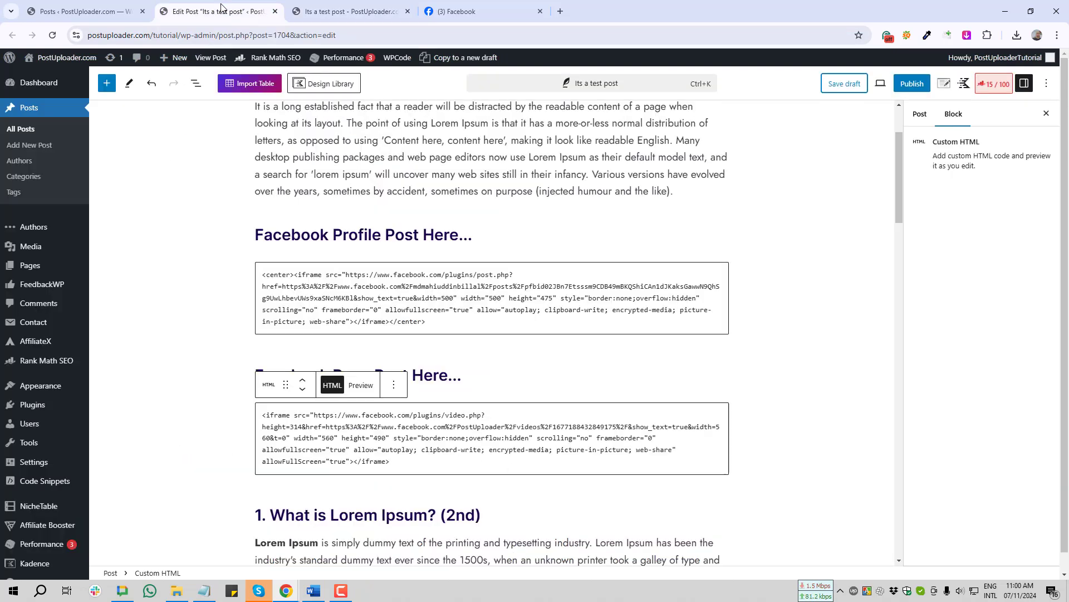
# Set the page embed's iframe height to 510, save the draft and check the reloaded front-end page.
pyautogui.doubleClick(378, 438)
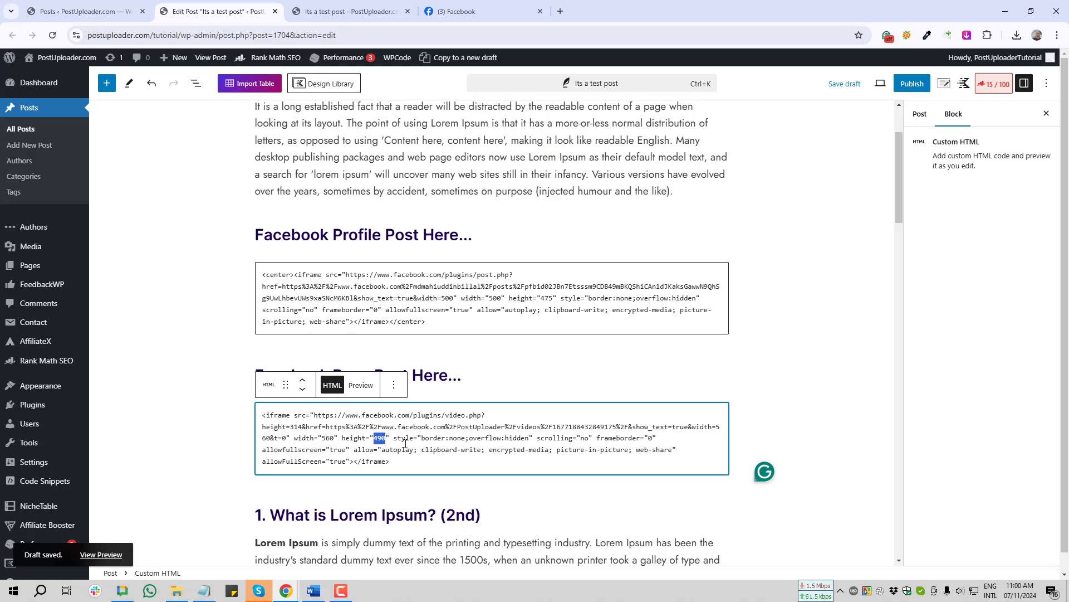
pyautogui.write('510')
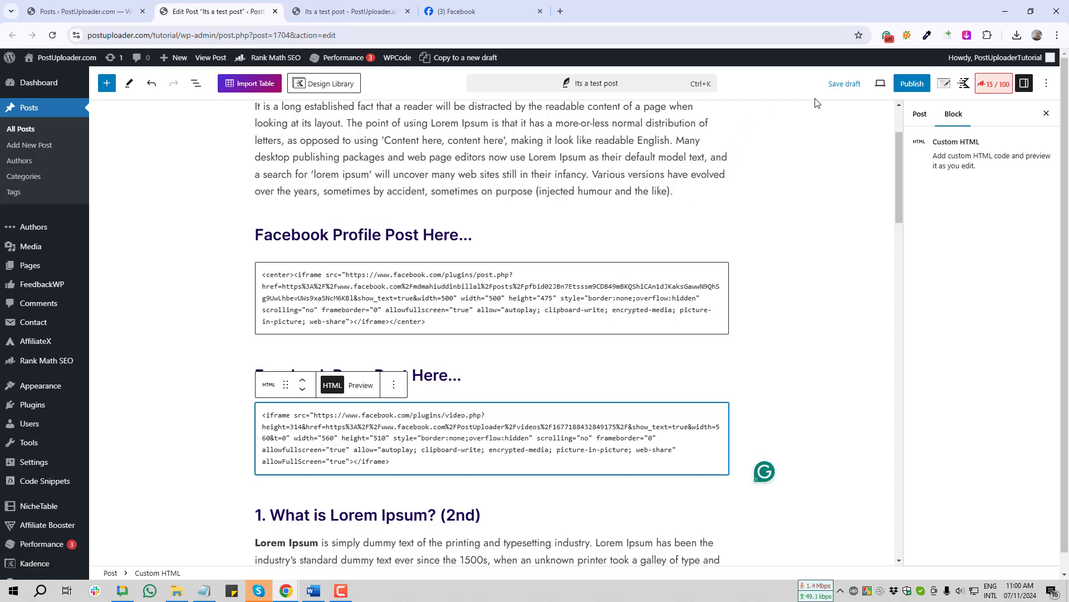
pyautogui.click(840, 84)
pyautogui.click(306, 12)
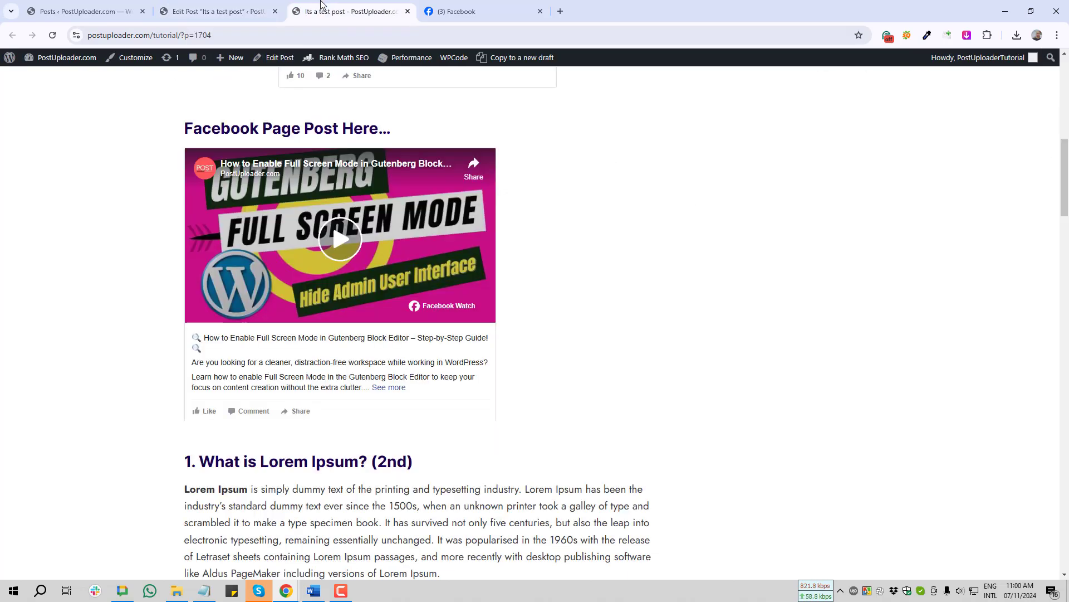
pyautogui.press('F5')
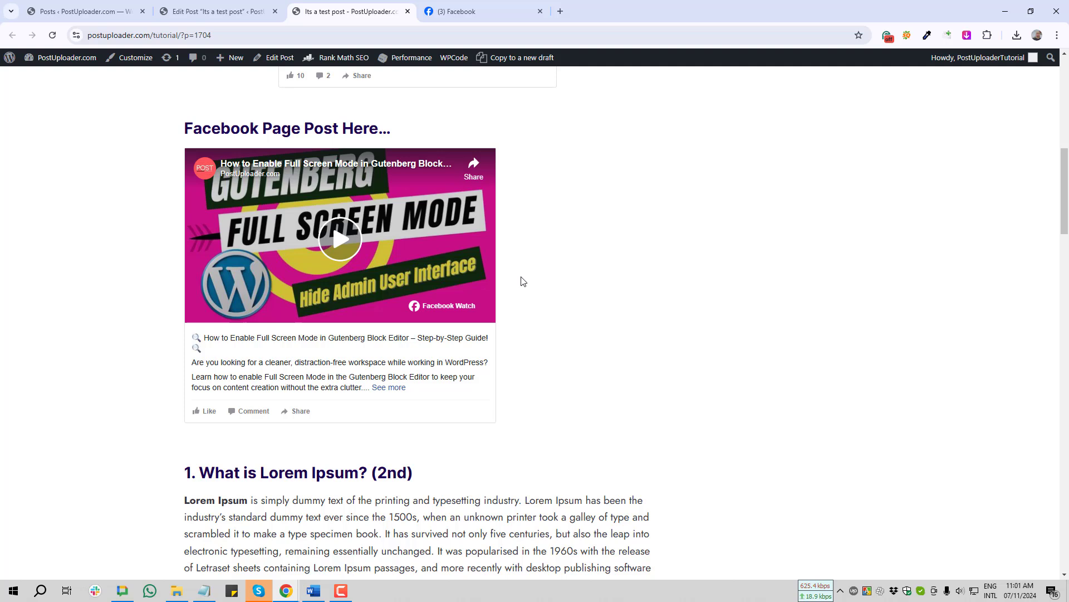
# Open the "Its a test post" draft in the classic editor and review its two Facebook headings there and on the preview page.
pyautogui.click(222, 11)
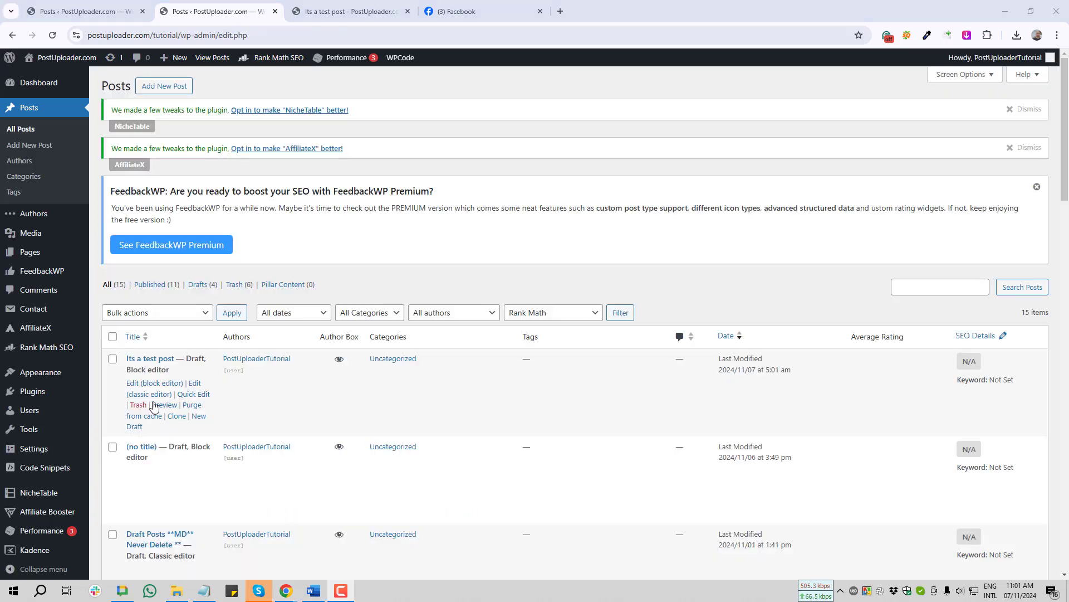
pyautogui.scroll(-1, 143, 451)
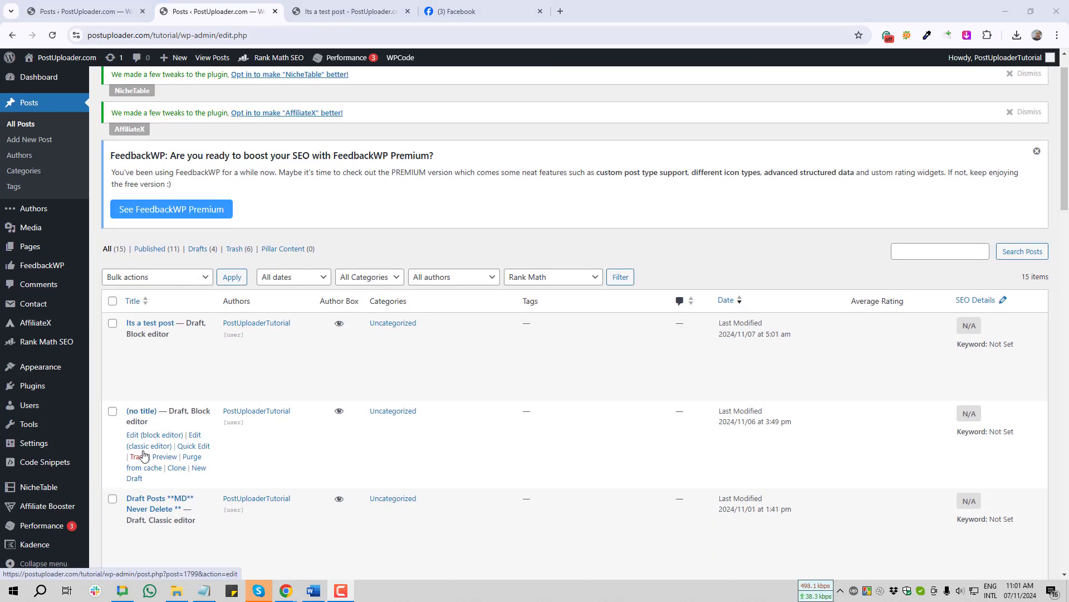
pyautogui.click(155, 342)
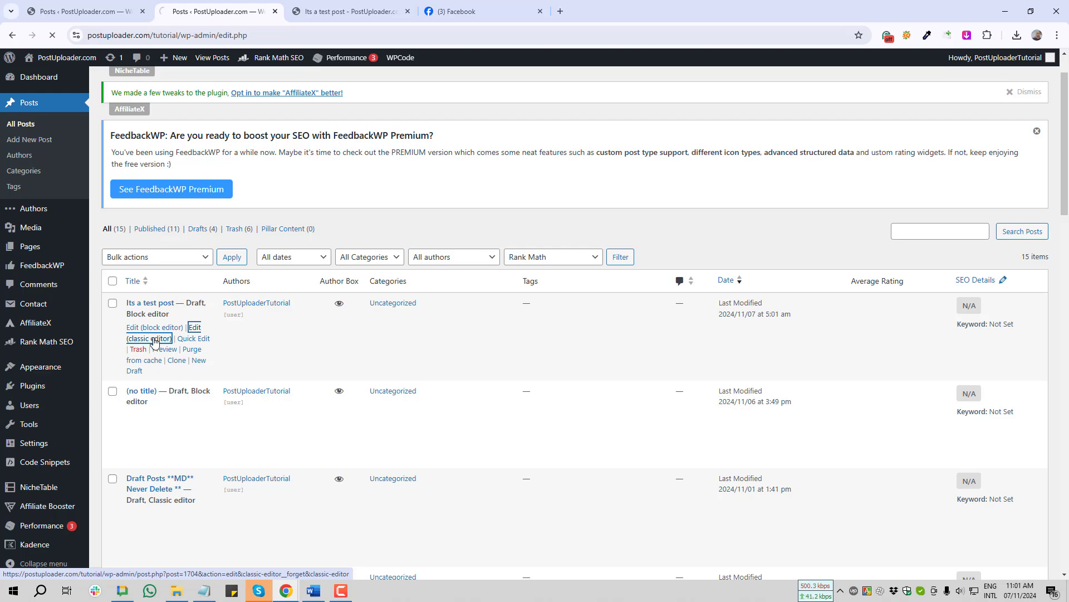
pyautogui.moveTo(174, 275); pyautogui.dragTo(196, 274)
pyautogui.click(334, 277)
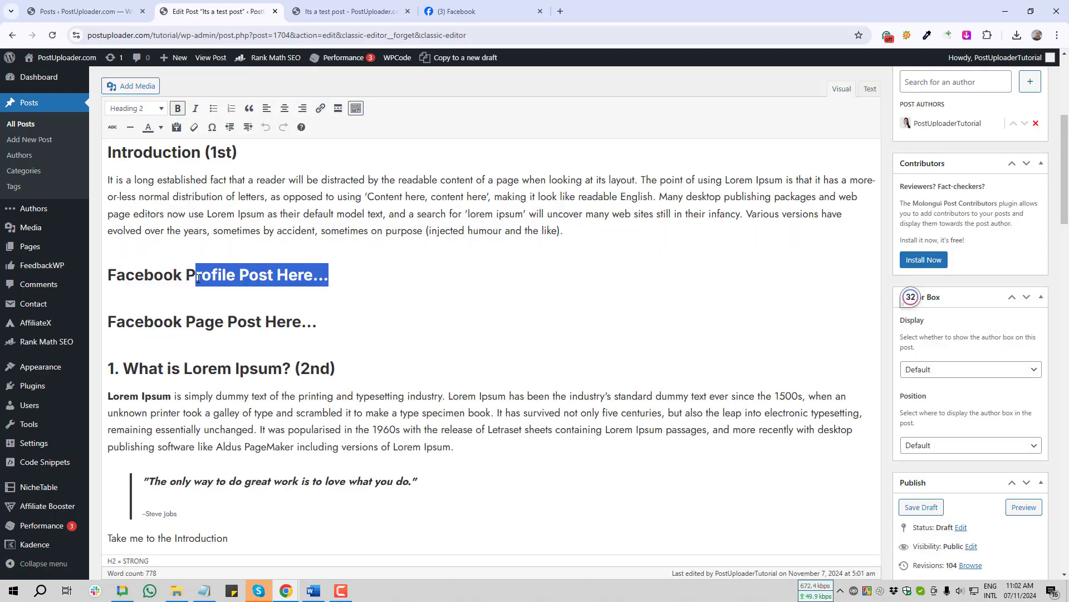
pyautogui.click(334, 329)
pyautogui.moveTo(335, 326); pyautogui.dragTo(126, 324)
pyautogui.click(348, 11)
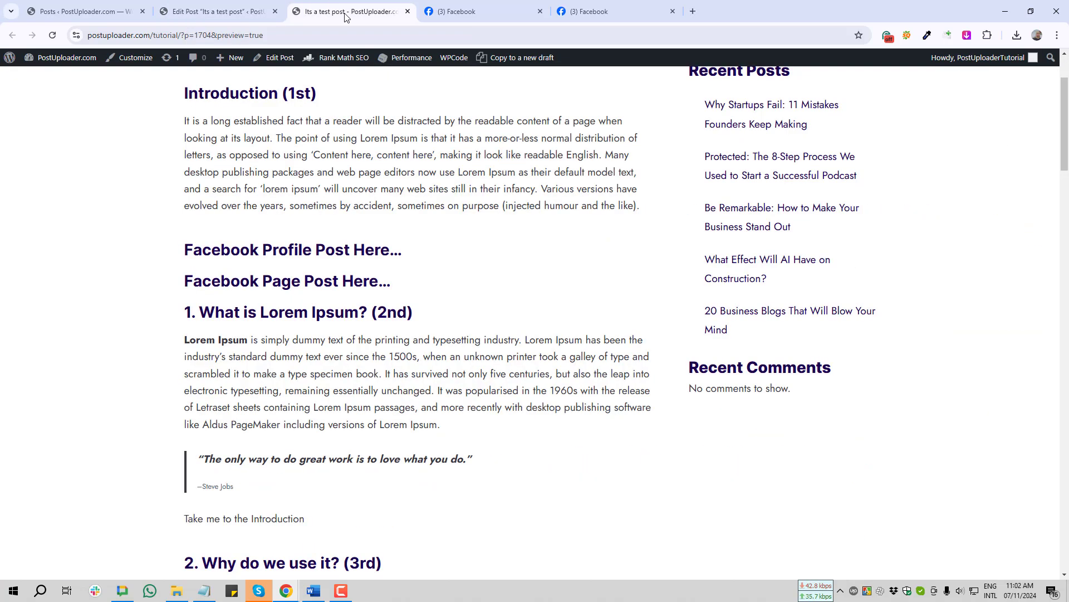
# Copy the embed code of the "Humans cannot find freedom" post from the Facebook profile.
pyautogui.click(468, 11)
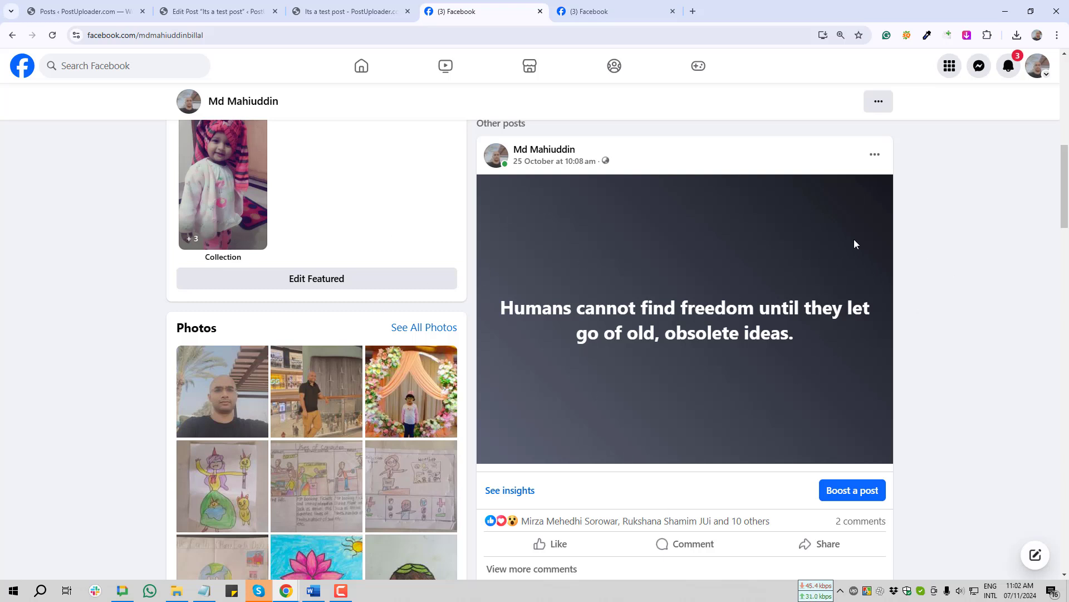
pyautogui.click(875, 156)
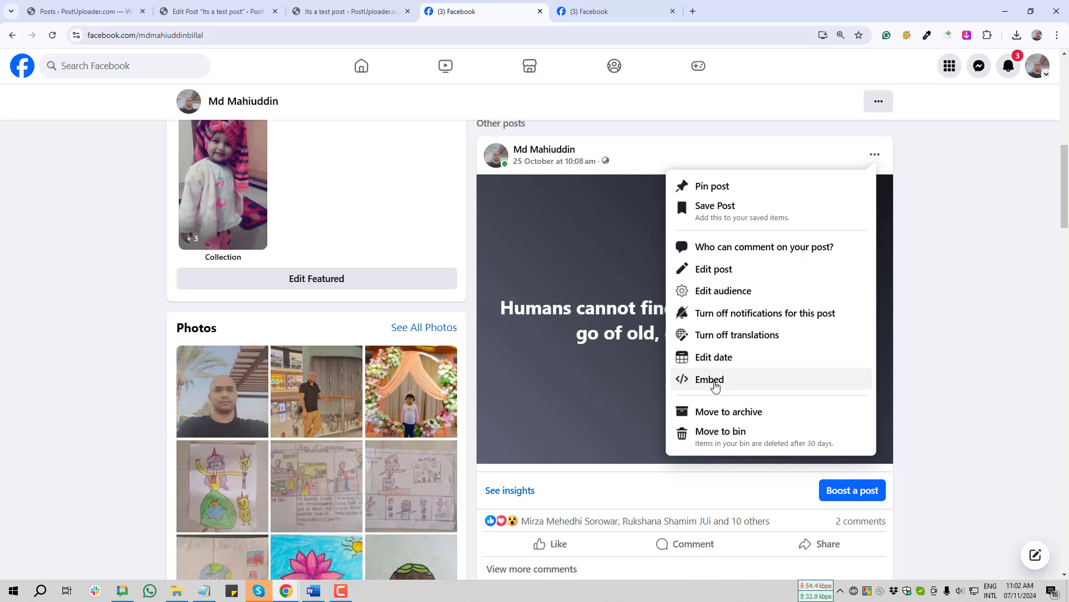
pyautogui.click(715, 384)
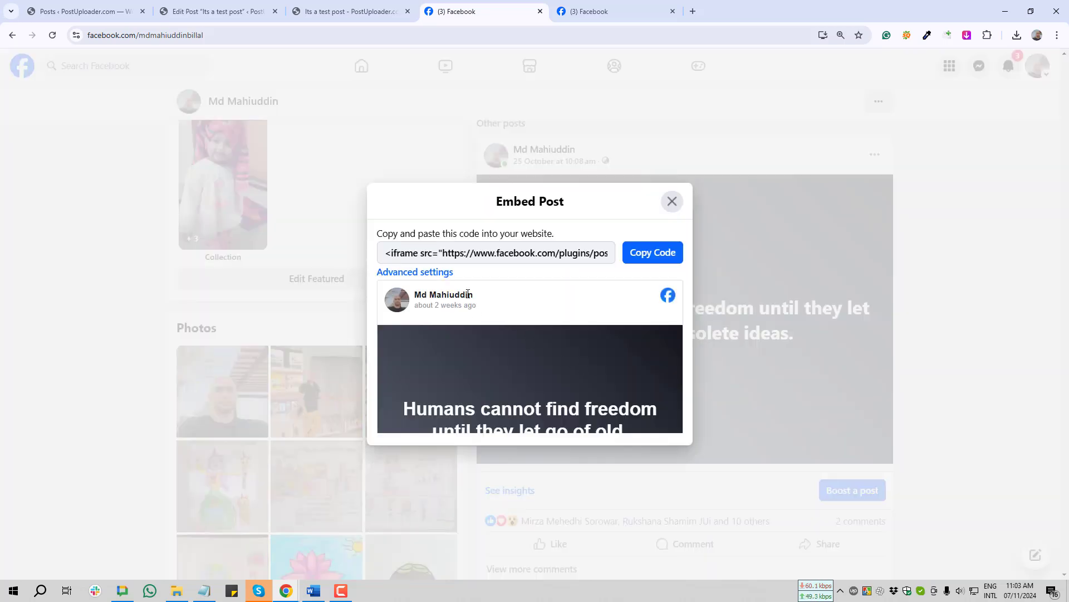
pyautogui.click(653, 253)
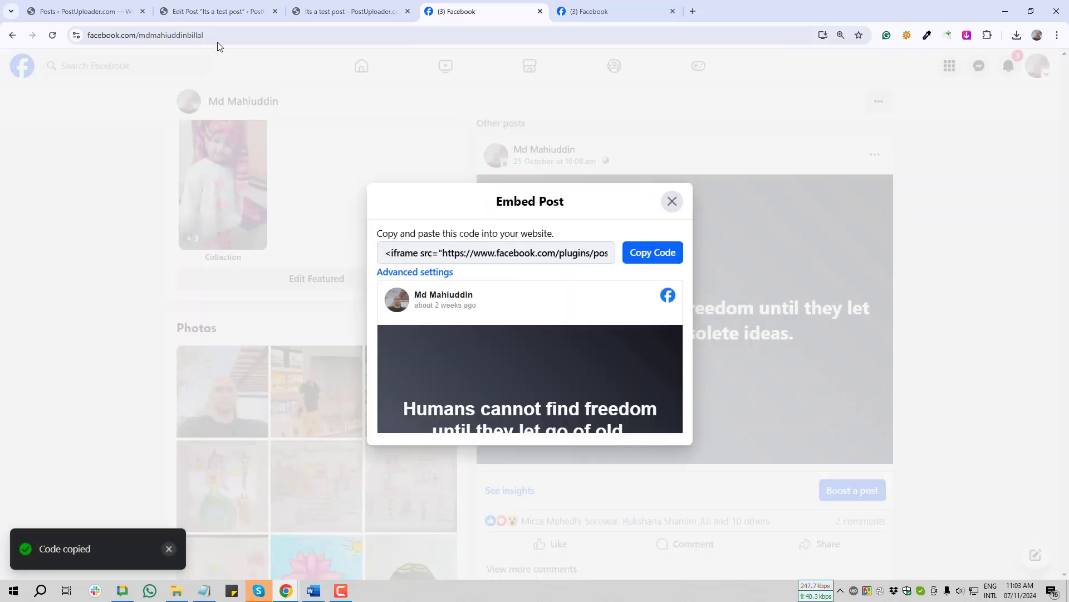
# Return to the post in the classic editor and select the Facebook Profile Post Here... heading.
pyautogui.click(207, 7)
pyautogui.scroll(-5, 393, 420)
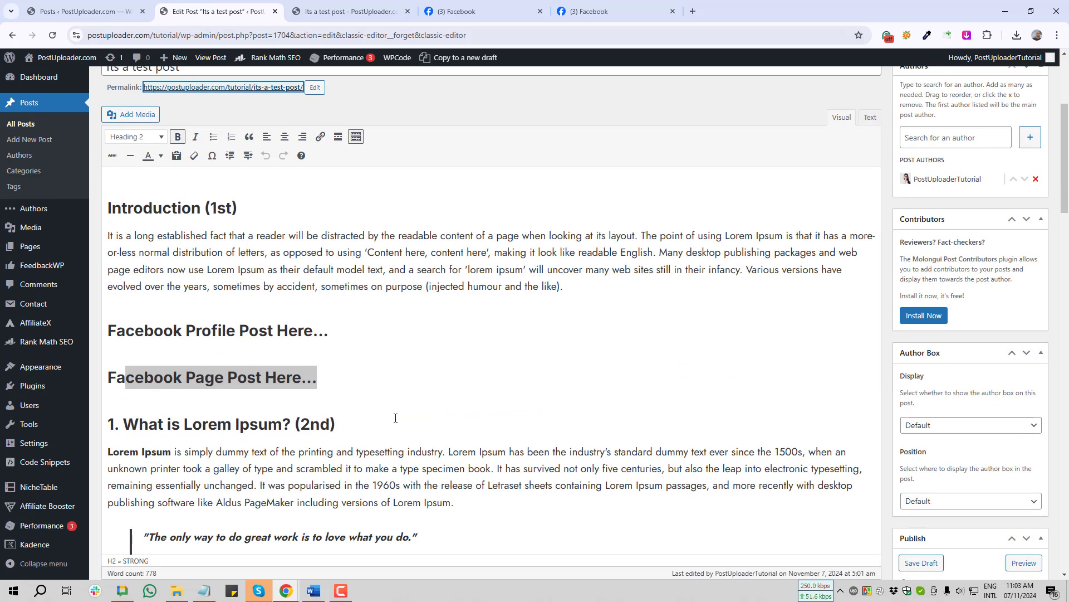
pyautogui.click(441, 302)
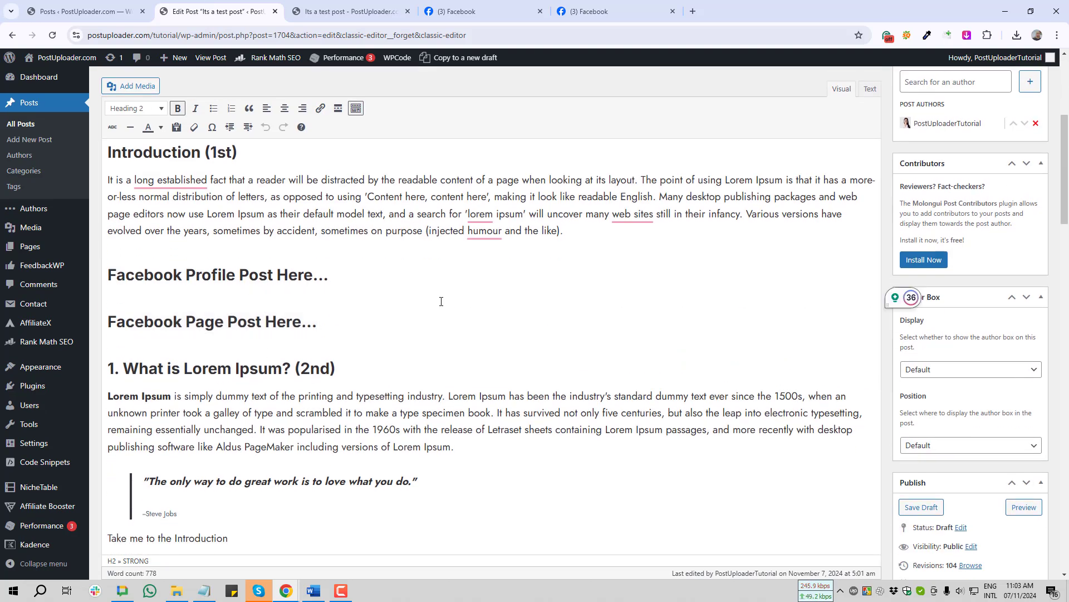
pyautogui.click(344, 281)
pyautogui.tripleClick(264, 274)
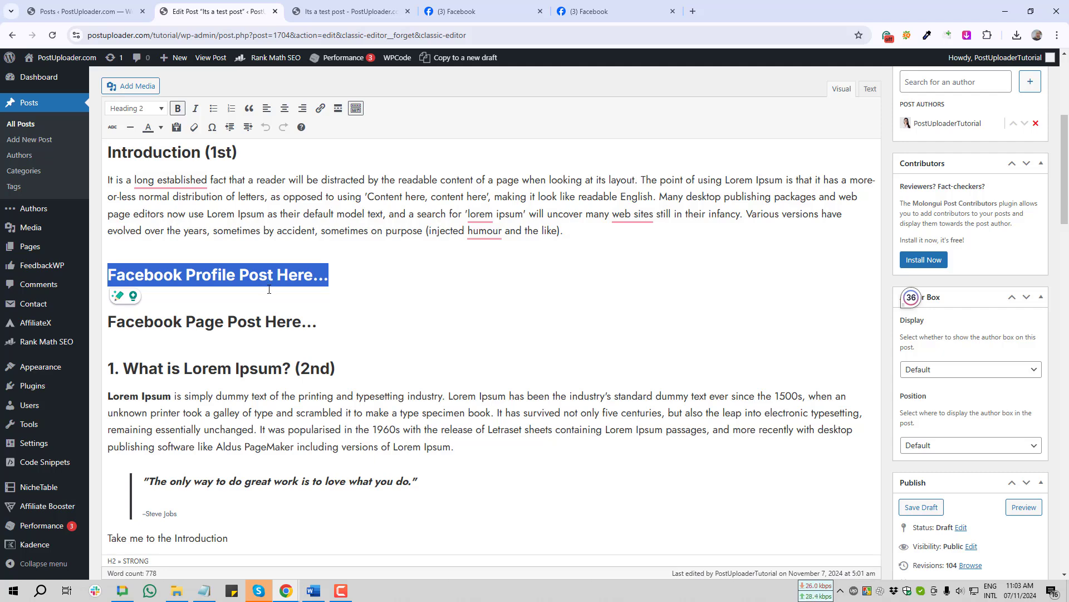
pyautogui.press('Print')
pyautogui.moveTo(700, 53); pyautogui.dragTo(1031, 241)
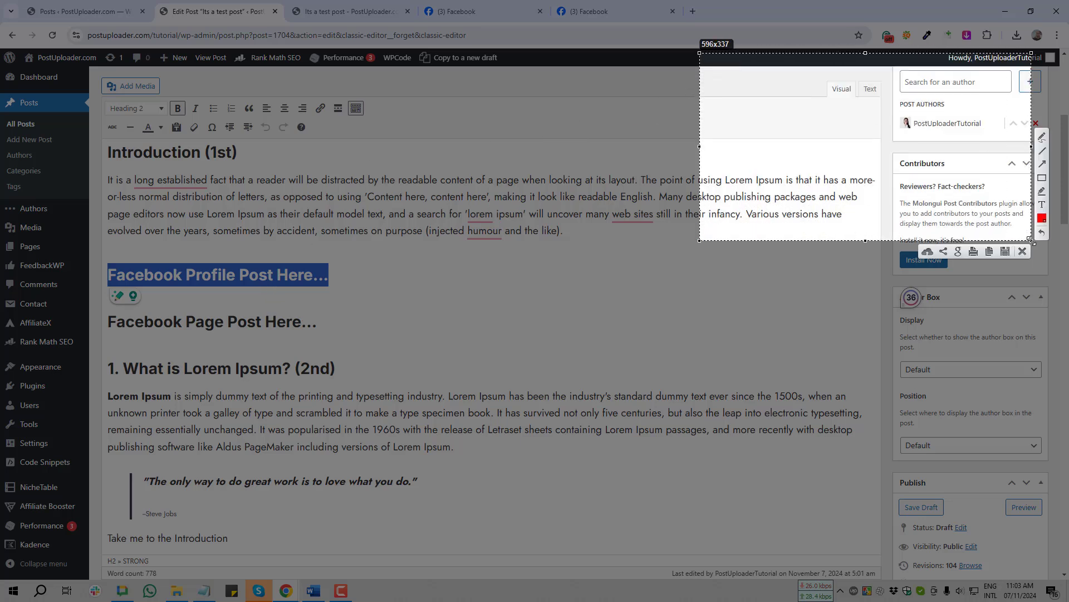
pyautogui.moveTo(830, 212); pyautogui.dragTo(860, 98)
pyautogui.click(1023, 251)
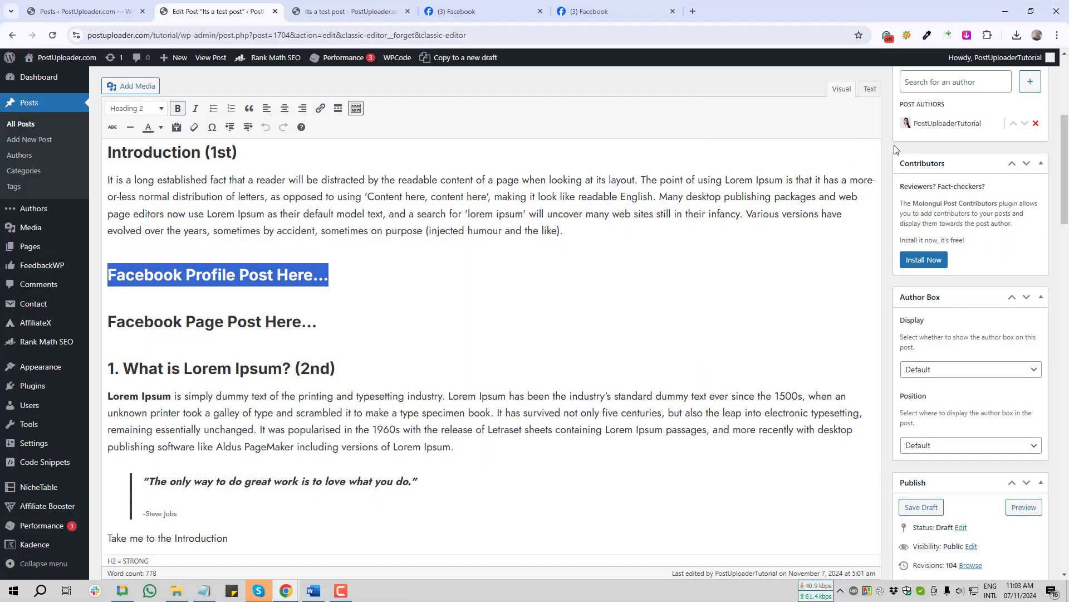
# Switch the classic editor to its code view and paste the embed code under the Facebook Profile Post Here... heading.
pyautogui.click(871, 89)
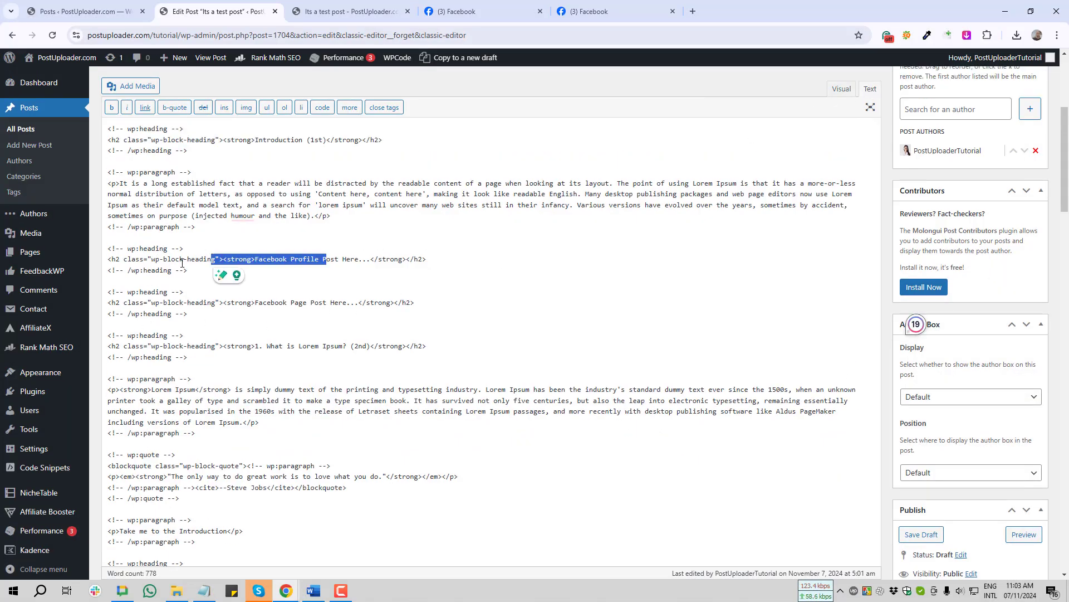
pyautogui.click(198, 271)
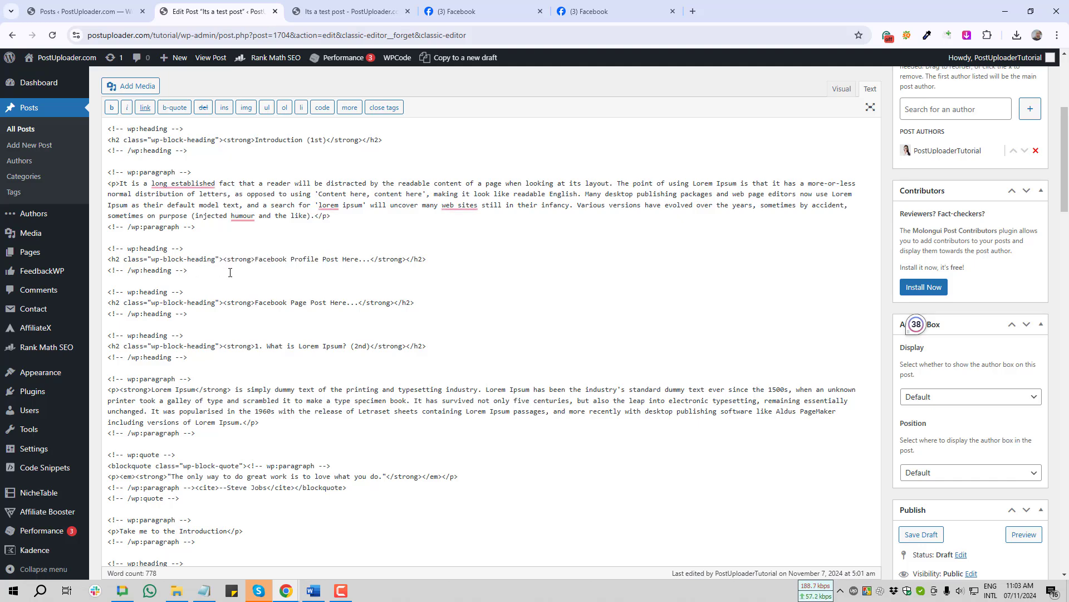
pyautogui.press('Return')
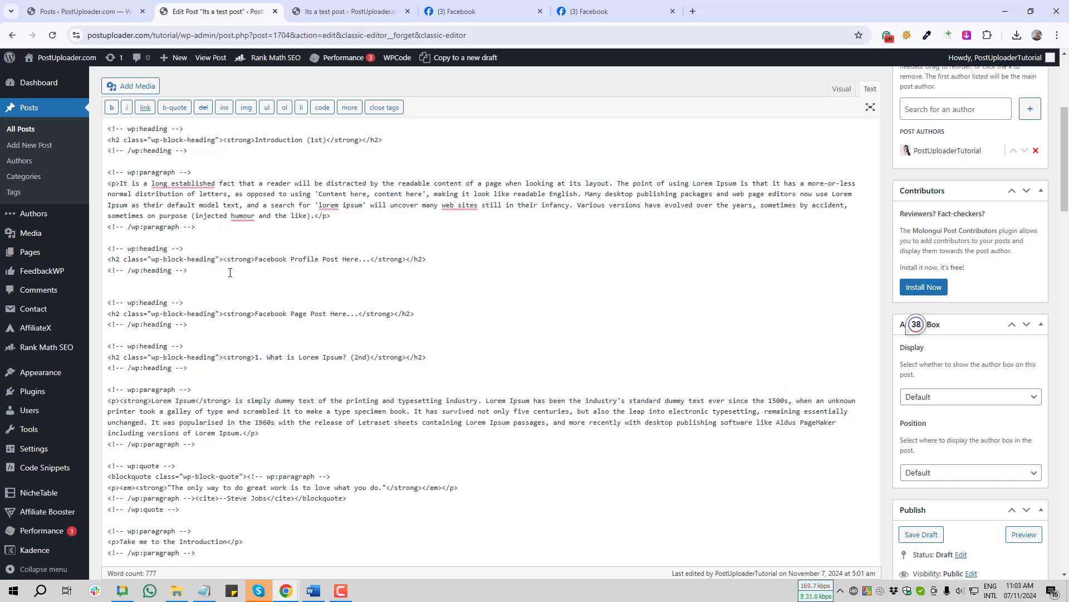
pyautogui.press('Return')
pyautogui.hotkey('ctrl', 'v')
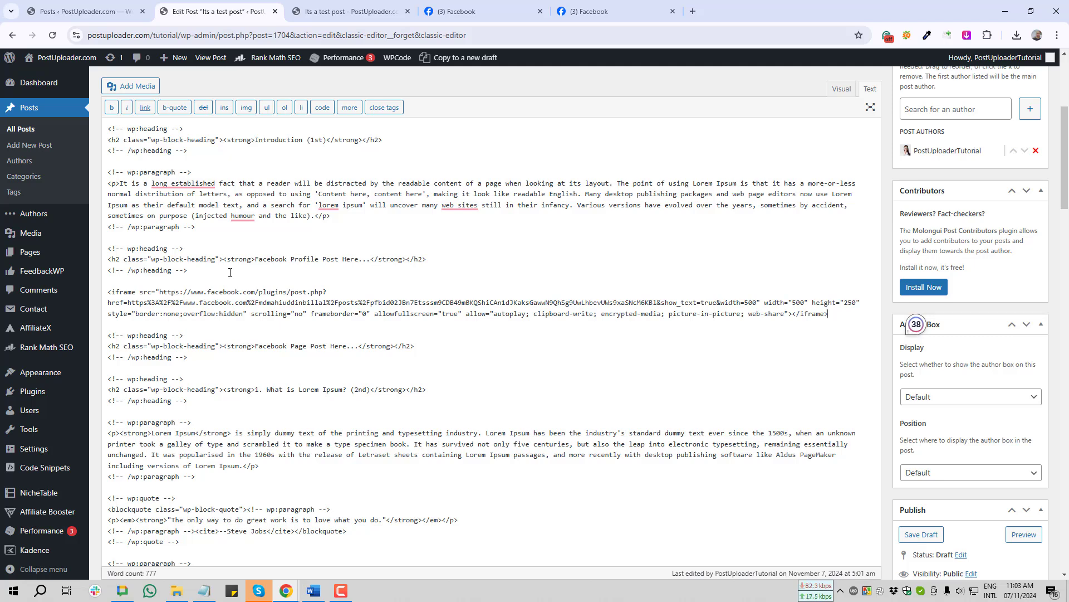
# Set the pasted profile embed's iframe height to 475 and save the draft.
pyautogui.doubleClick(850, 301)
pyautogui.click(845, 305)
pyautogui.moveTo(845, 302); pyautogui.dragTo(858, 303)
pyautogui.write('475')
pyautogui.scroll(4, 952, 307)
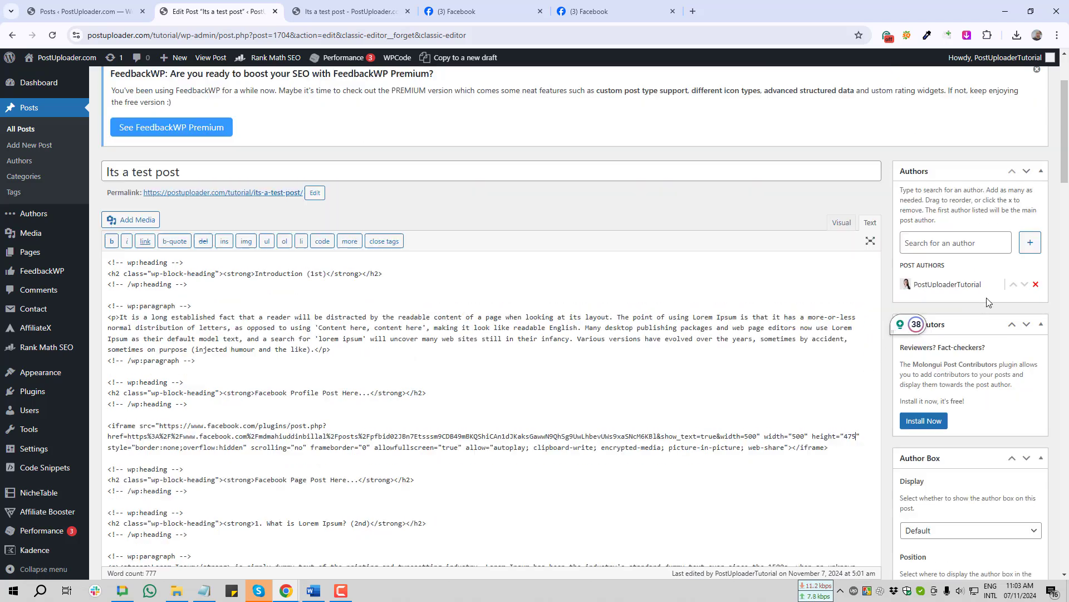
pyautogui.scroll(-6, 967, 512)
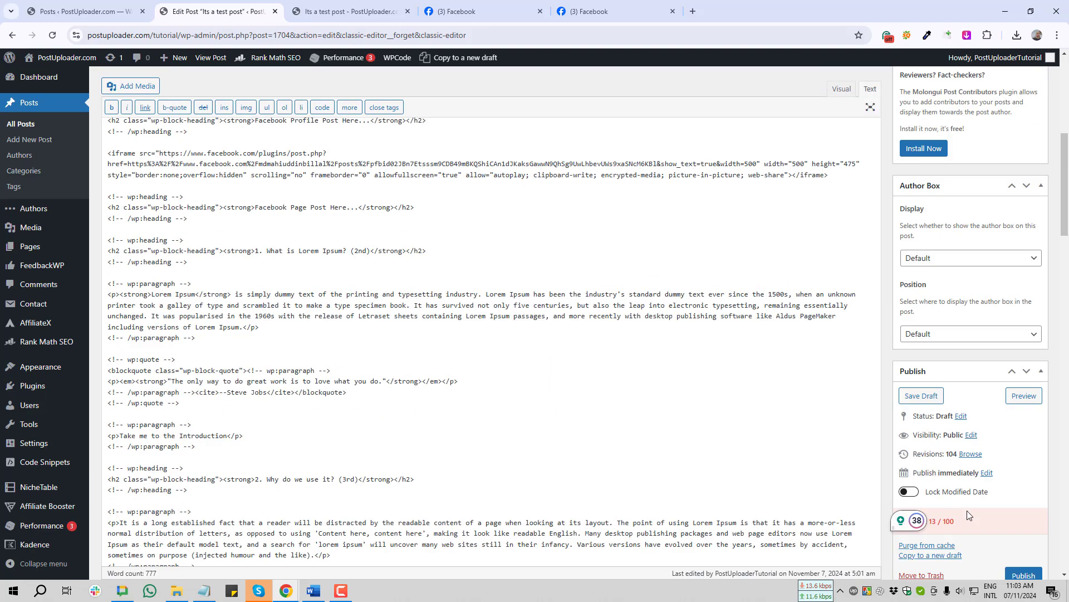
pyautogui.click(918, 397)
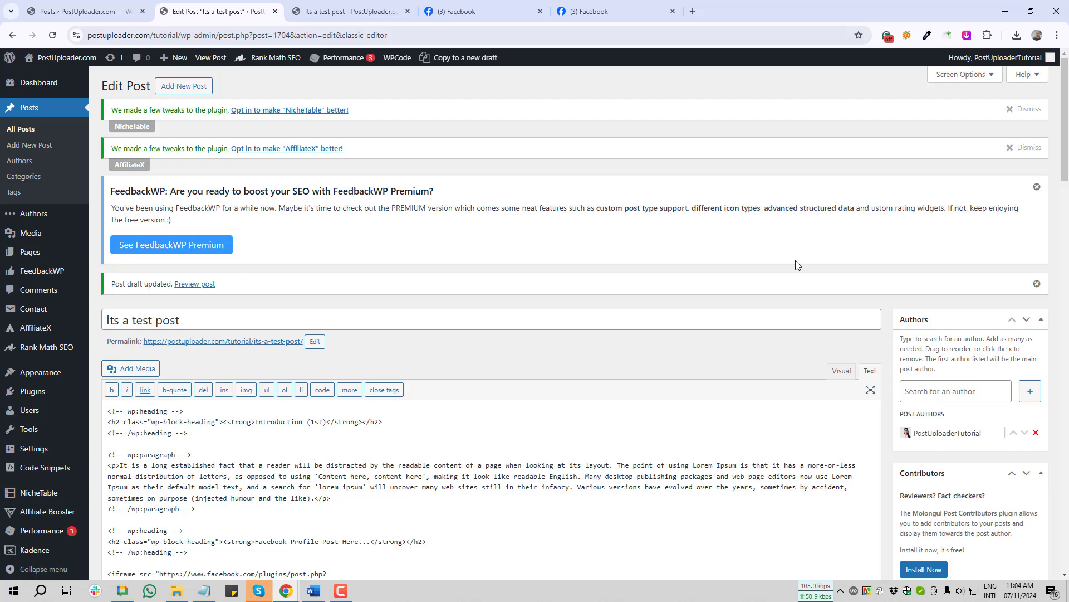
# Check the profile embed's height and alignment on the preview page against its iframe code in the editor.
pyautogui.click(337, 7)
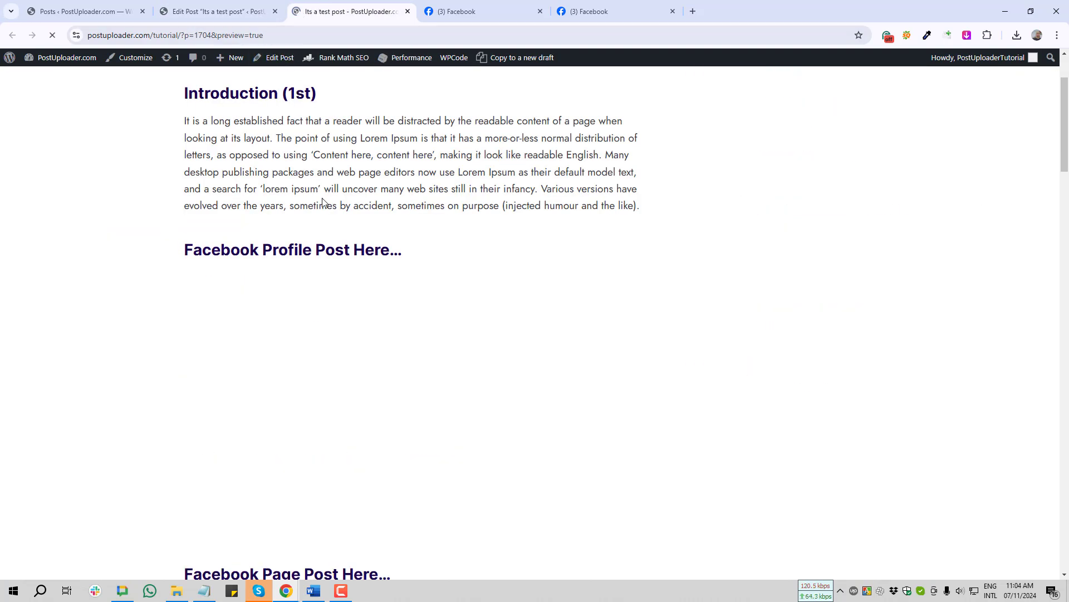
pyautogui.scroll(-2, 315, 223)
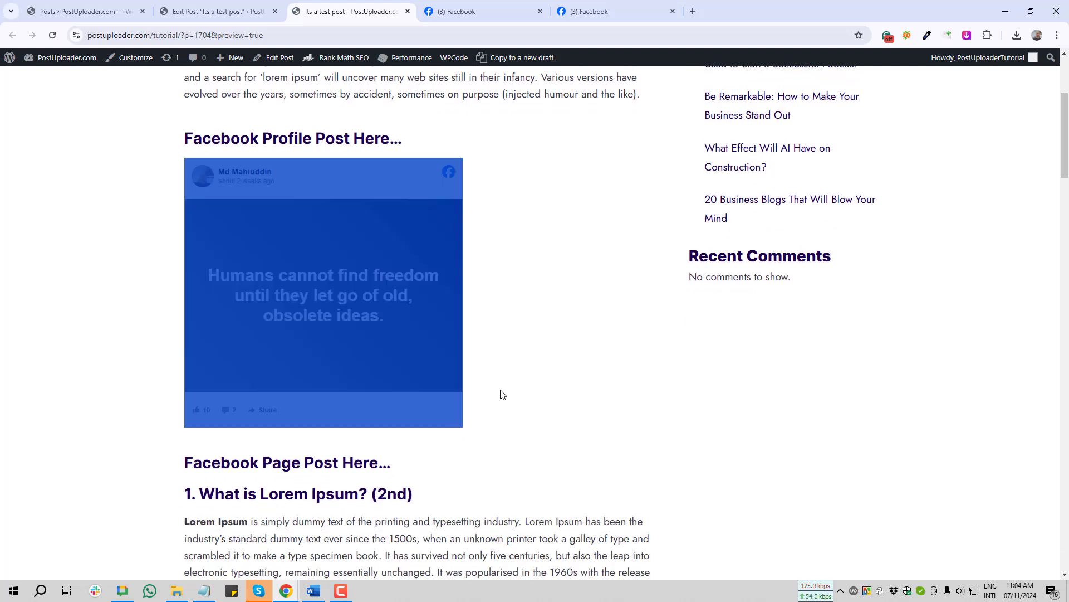
pyautogui.click(190, 8)
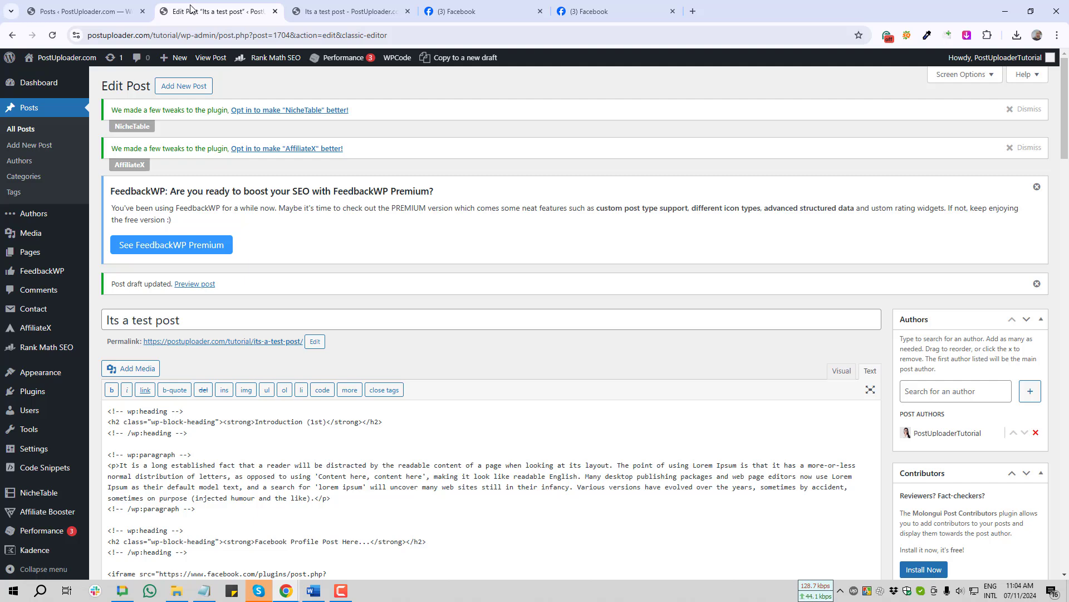
pyautogui.scroll(-4, 570, 430)
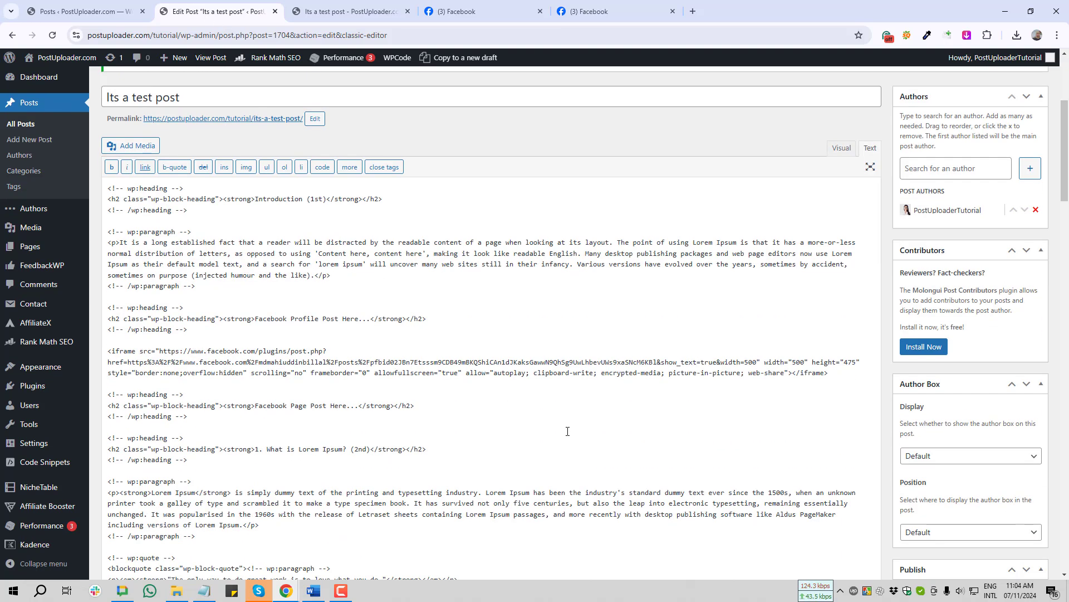
pyautogui.click(351, 11)
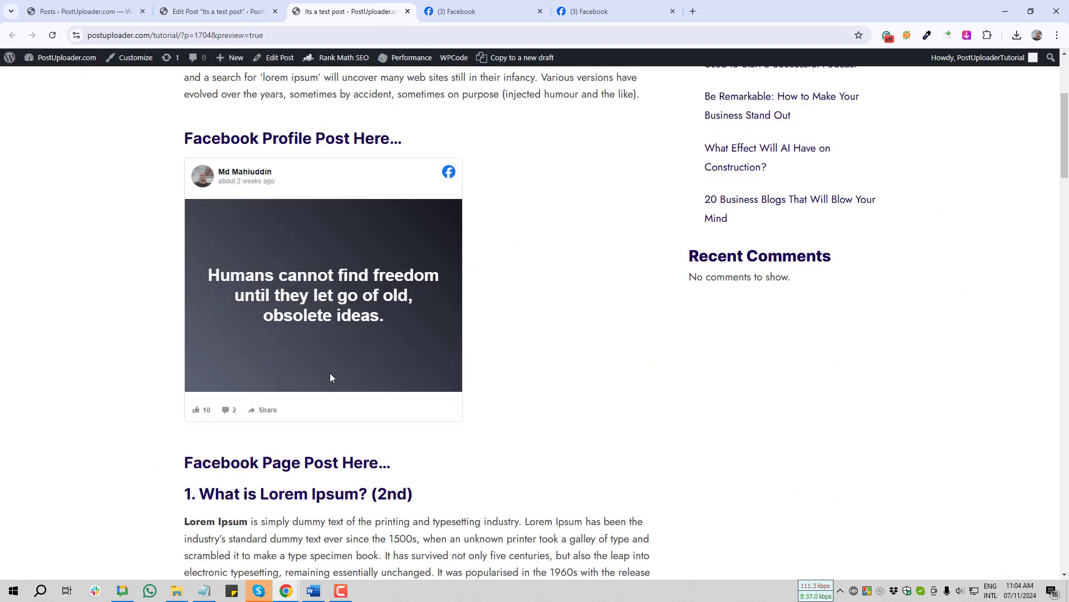
pyautogui.click(178, 4)
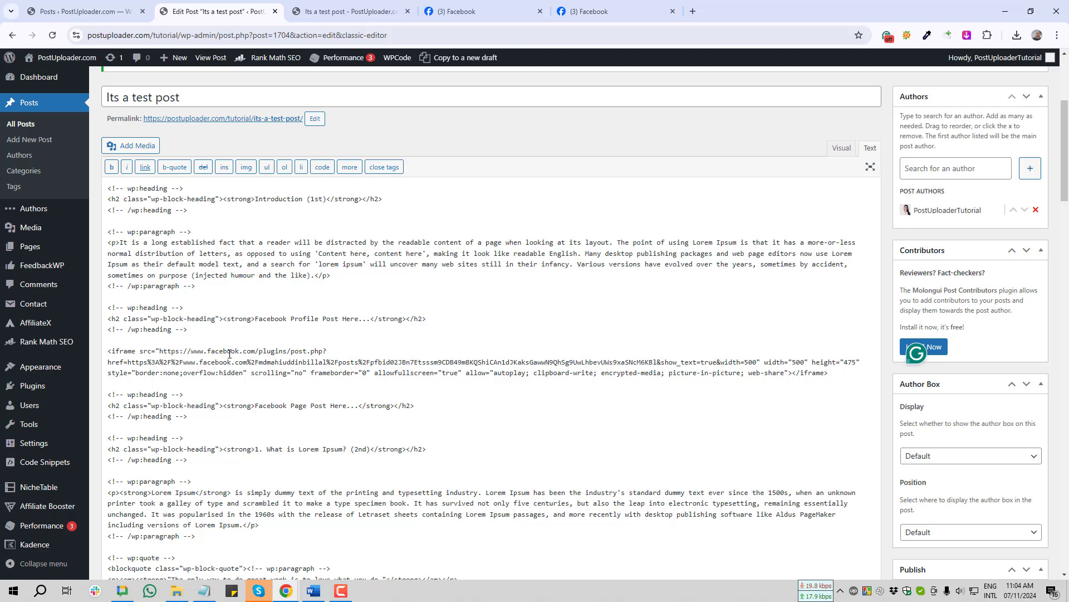
# Wrap the profile post's iframe in <center> and </center> tags, save the draft and view the embed on the preview page.
pyautogui.write('<')
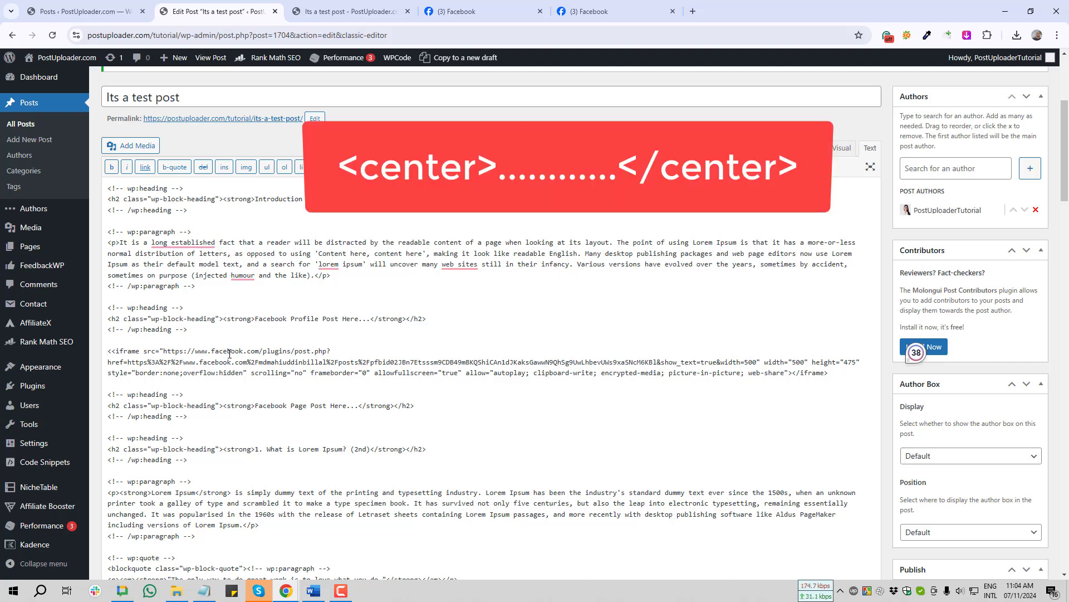
pyautogui.write('center')
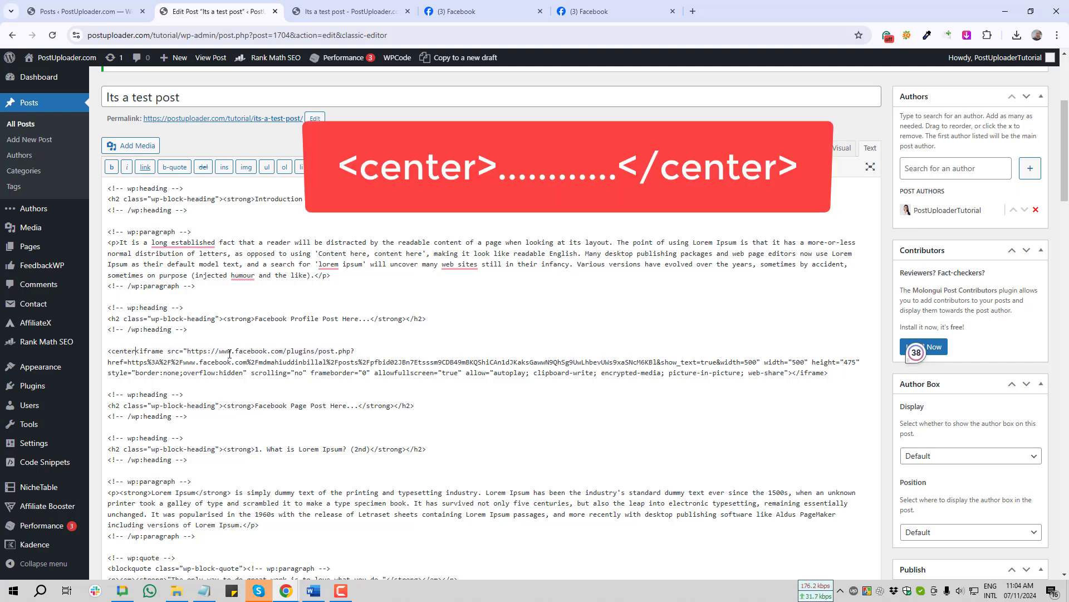
pyautogui.write('>')
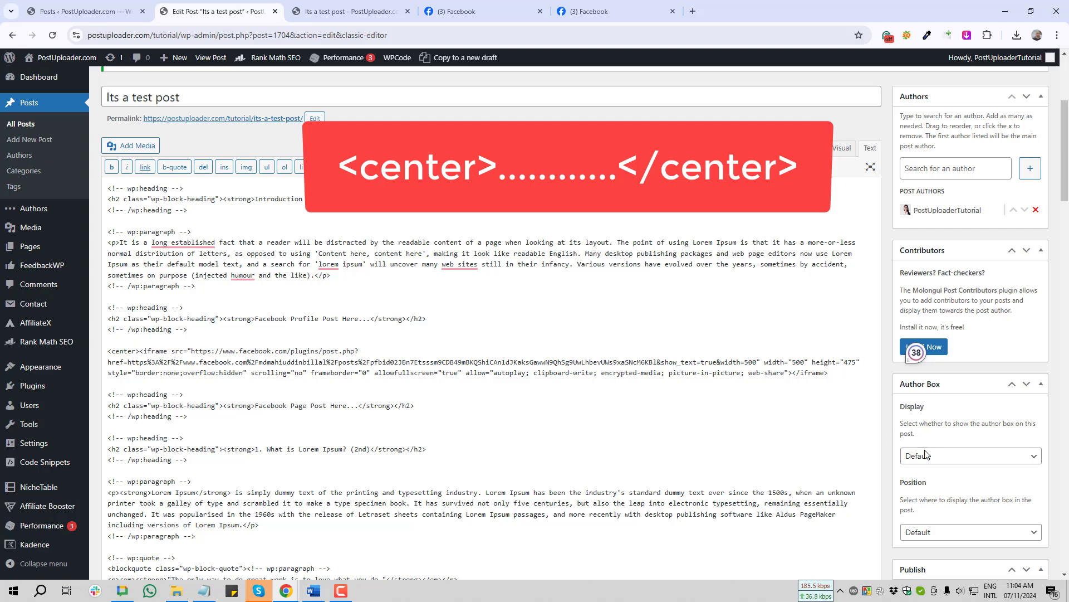
pyautogui.click(844, 375)
pyautogui.write('</center')
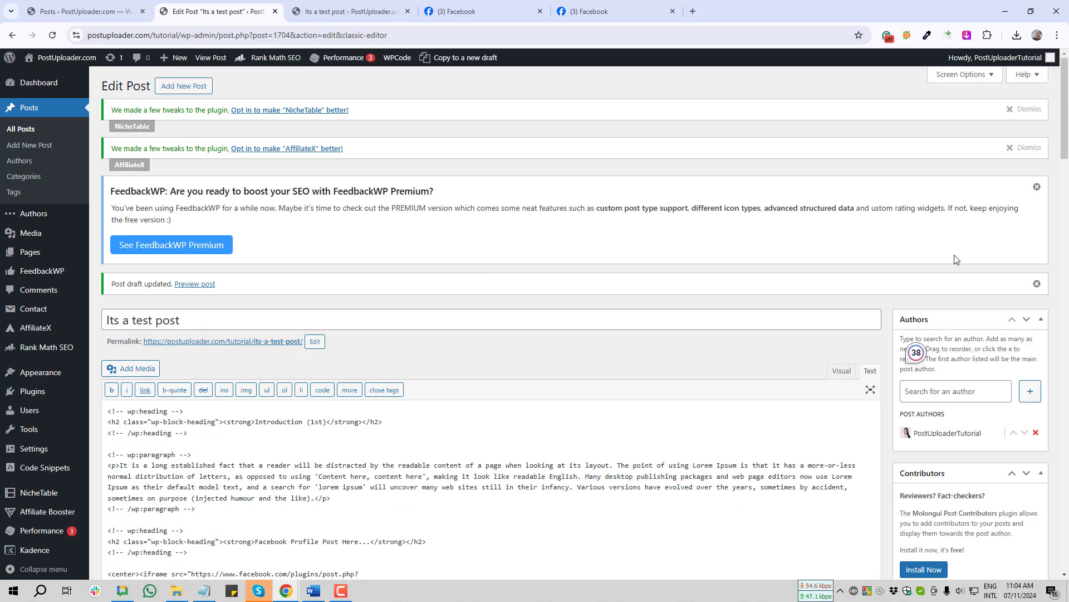
pyautogui.scroll(-10, 956, 259)
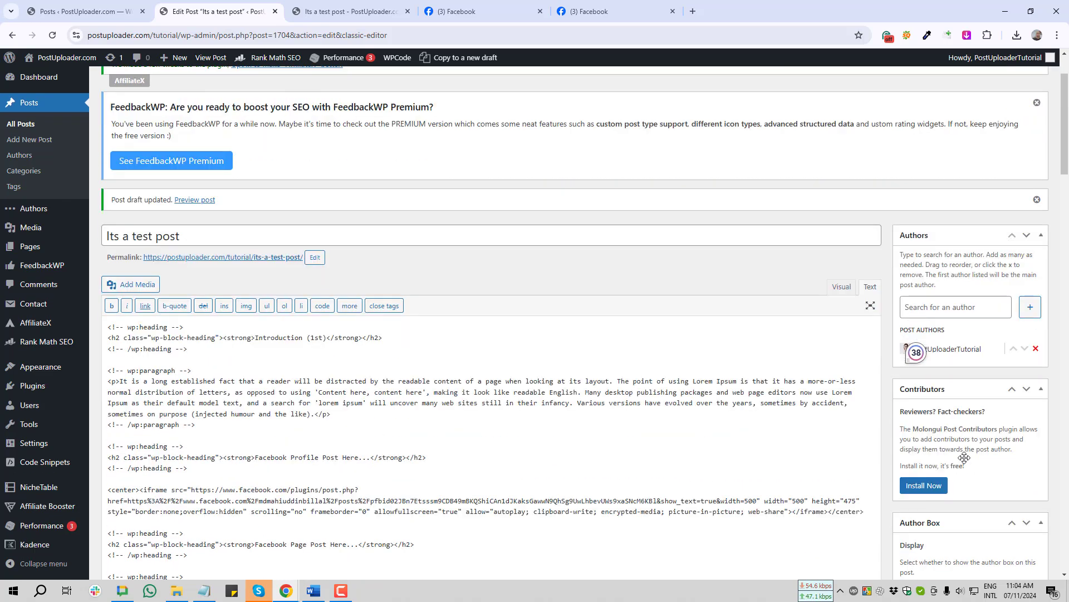
pyautogui.click(927, 100)
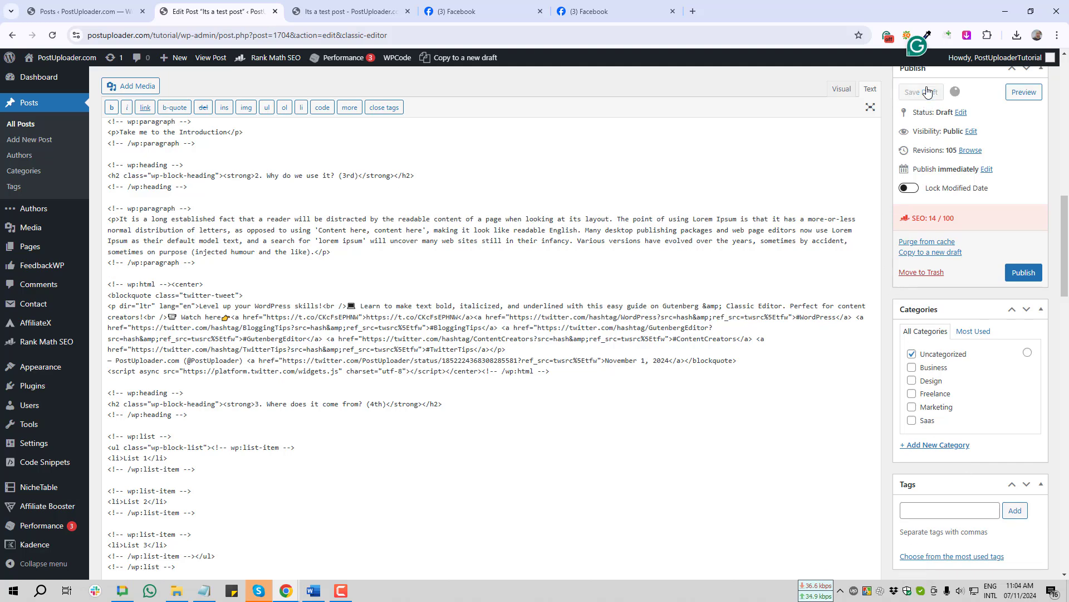
pyautogui.click(345, 7)
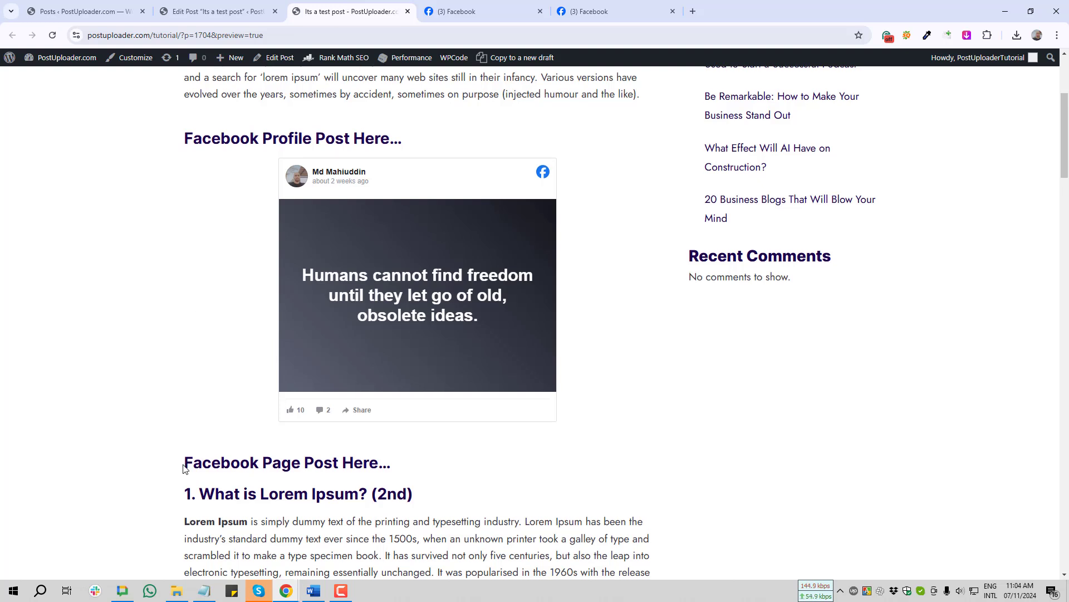
pyautogui.moveTo(187, 463); pyautogui.dragTo(395, 471)
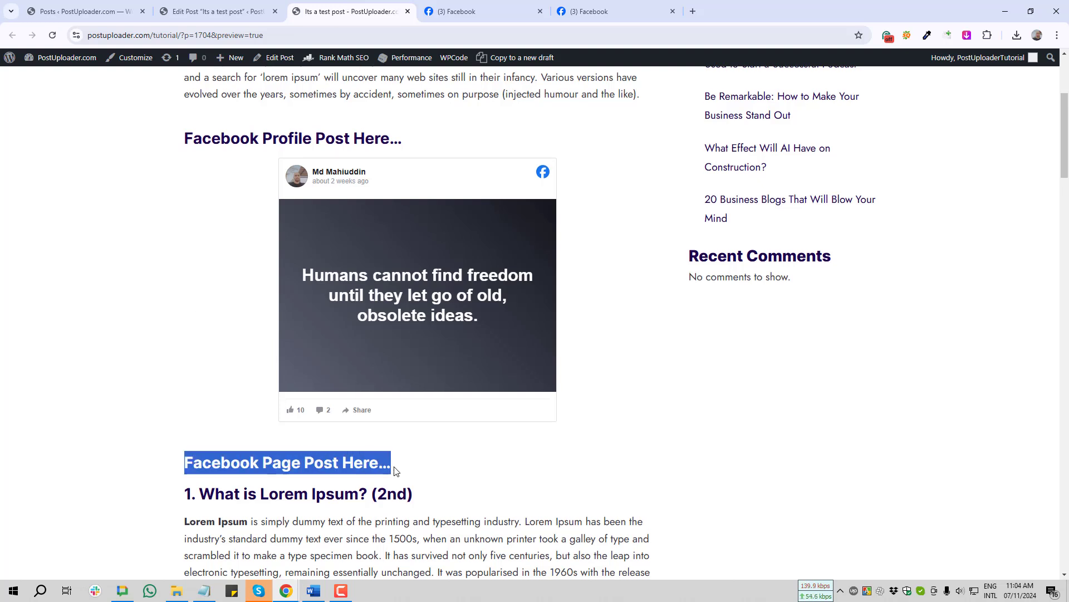
# Switch to the PostUploader.com Facebook page and open the embed options of its Duplicate WordPress Posts or Pages video post.
pyautogui.hotkey('ctrl', 'Tab')
pyautogui.hotkey('ctrl', 'Tab')
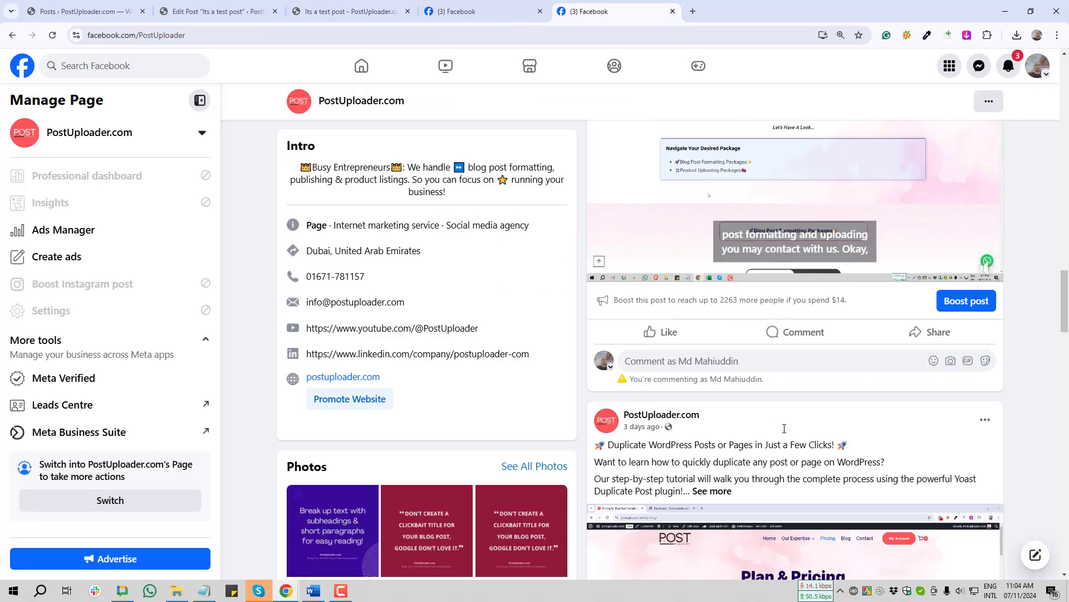
pyautogui.click(987, 422)
pyautogui.scroll(-3, 886, 446)
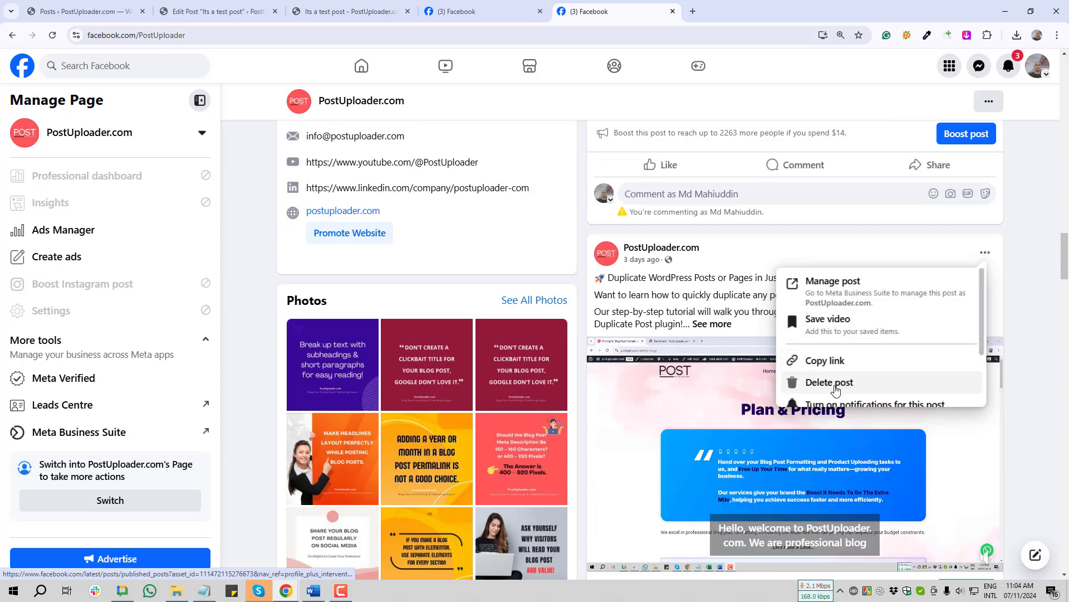
pyautogui.scroll(-2, 858, 346)
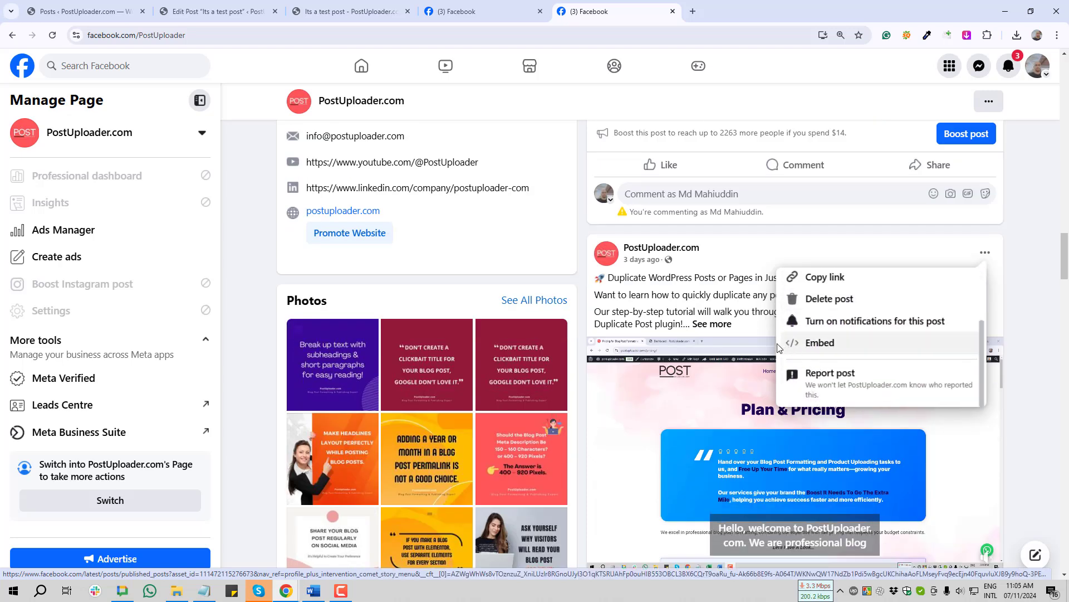
pyautogui.click(830, 348)
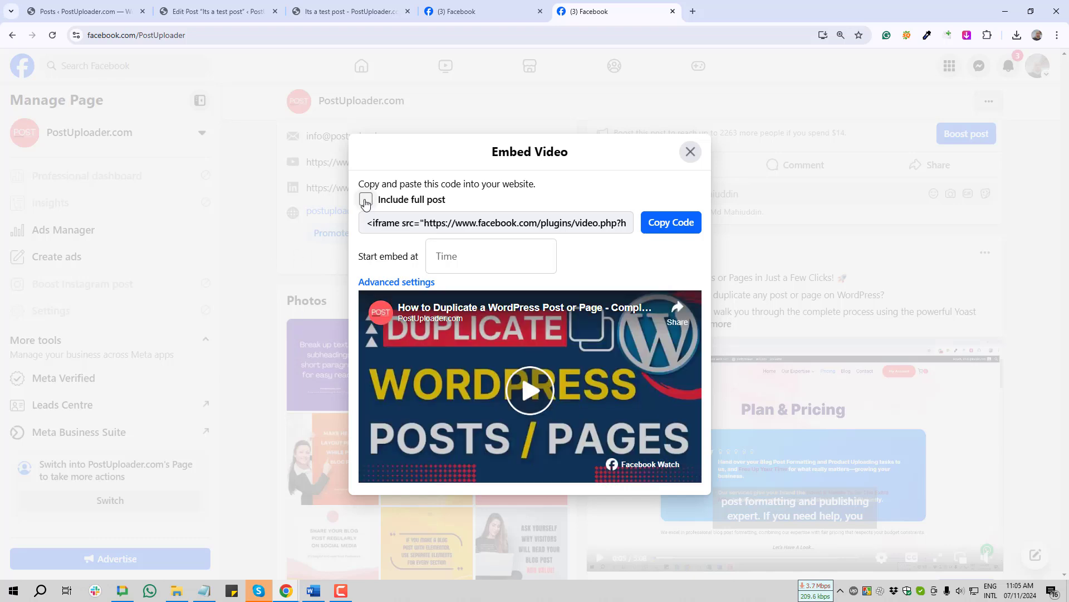
# Try the Include full post option, turn it off again, and copy the video's embed code.
pyautogui.click(365, 201)
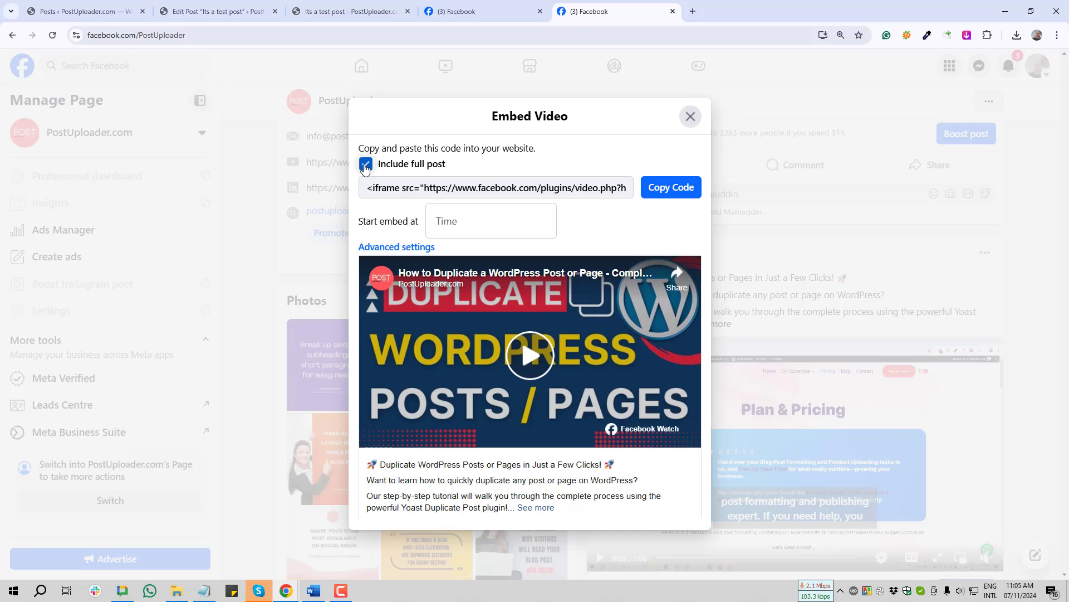
pyautogui.click(365, 165)
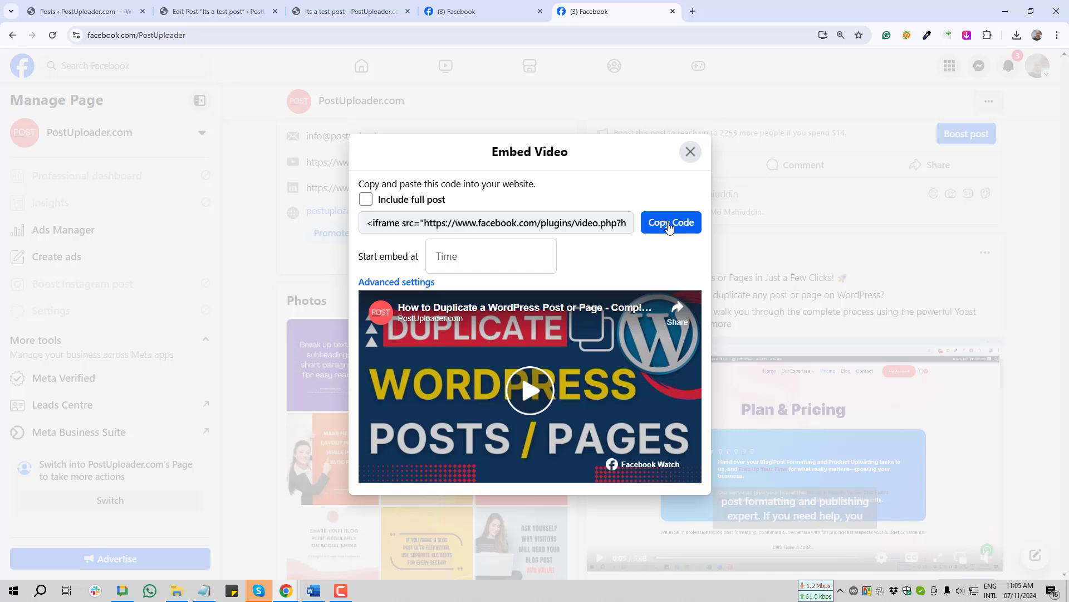
pyautogui.click(671, 223)
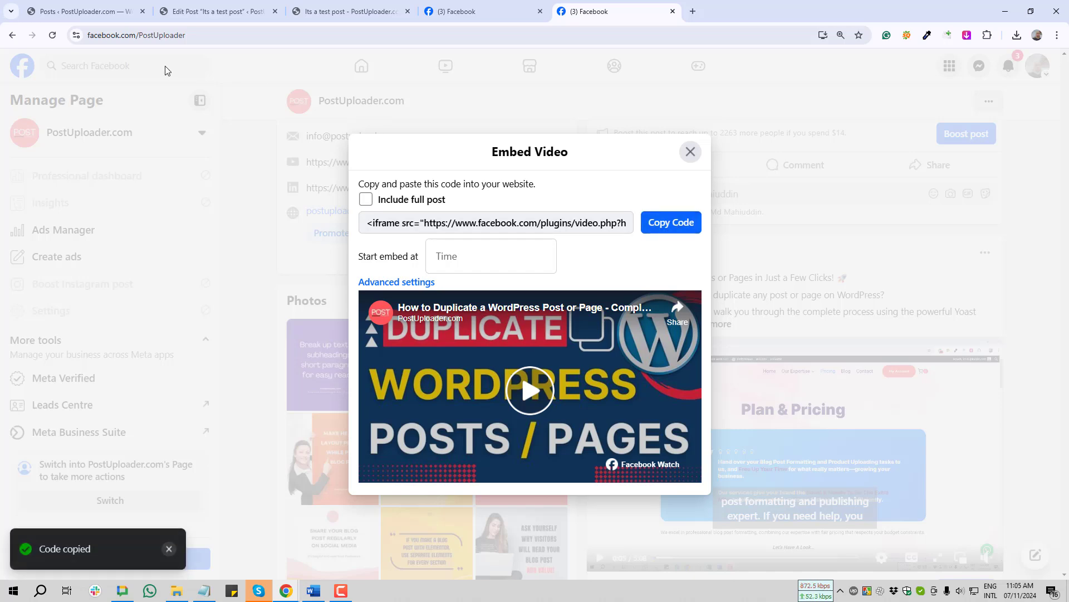
# Return to the post in the classic editor's visual view and select the Facebook Page Post Here... heading.
pyautogui.click(200, 7)
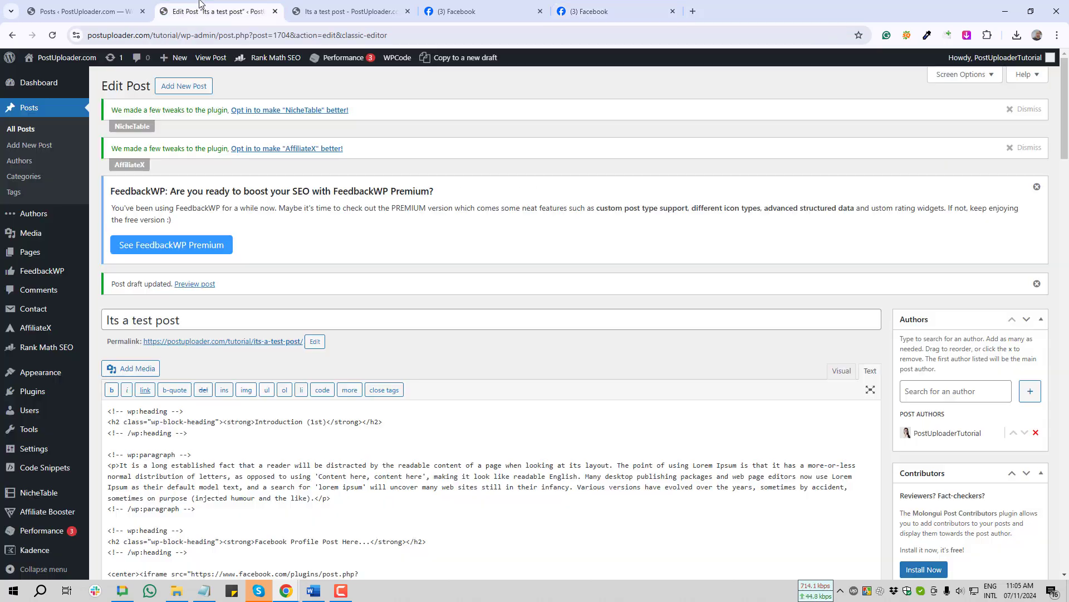
pyautogui.click(840, 371)
pyautogui.scroll(-5, 401, 339)
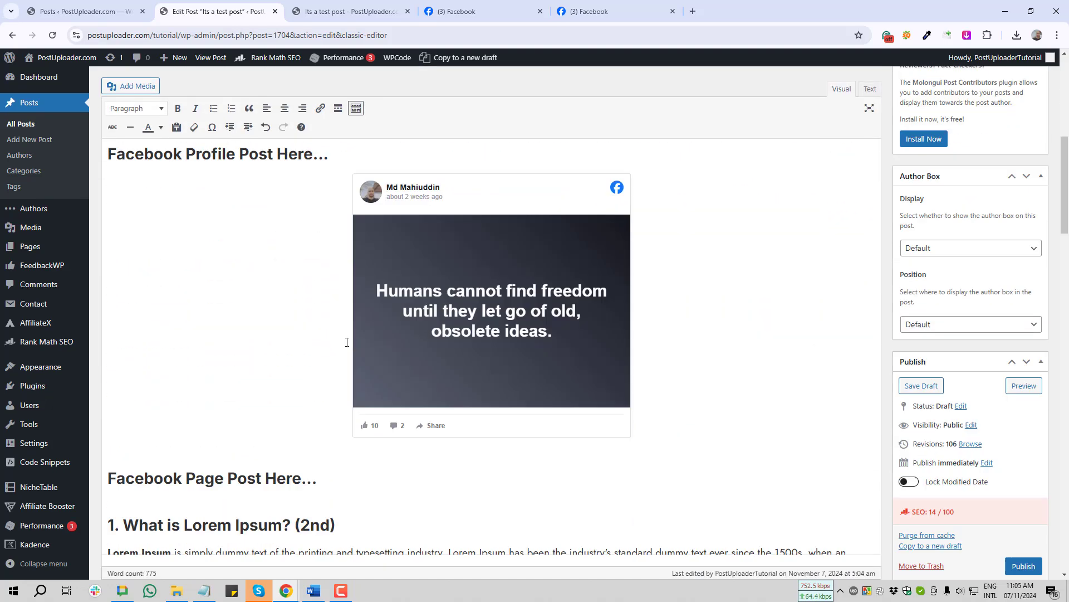
pyautogui.scroll(-3, 340, 344)
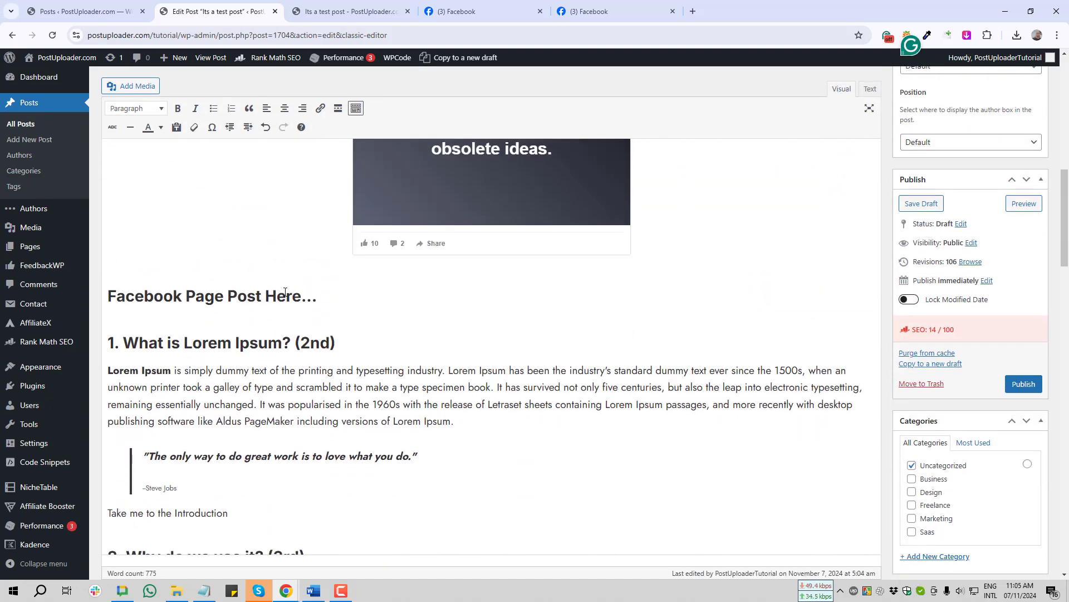
pyautogui.tripleClick(284, 292)
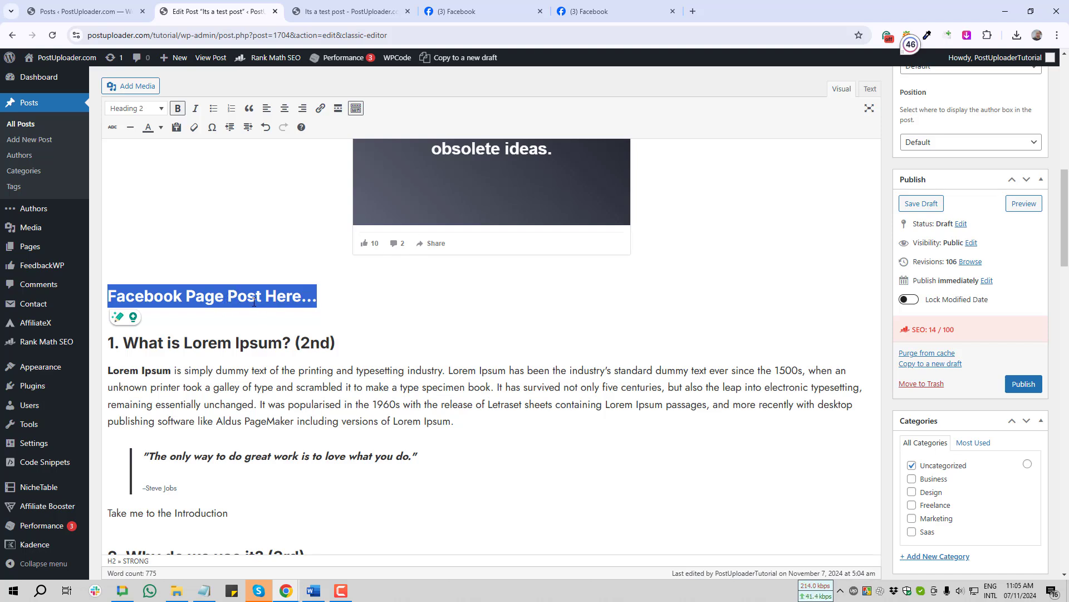
# Switch to the code view and paste the video embed code under the Facebook Page Post Here... heading.
pyautogui.click(870, 89)
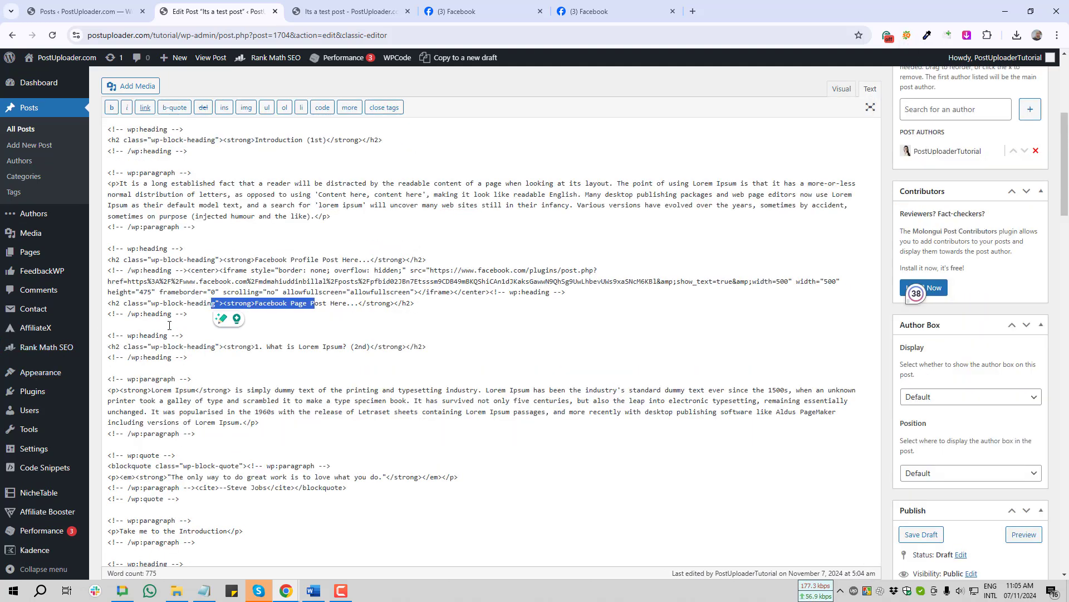
pyautogui.click(191, 315)
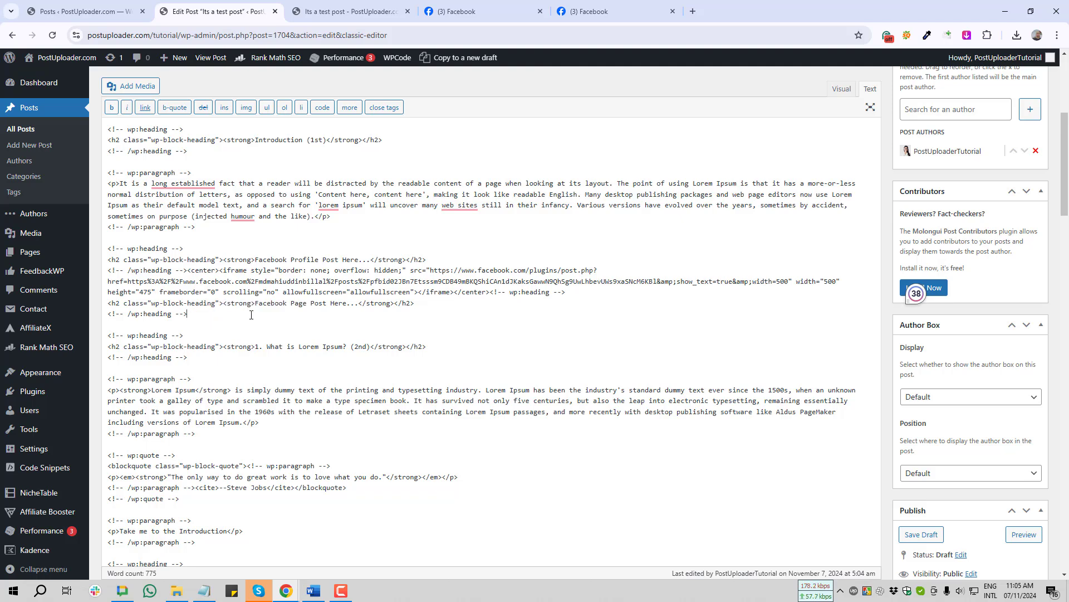
pyautogui.press('Return')
pyautogui.press('Return')
pyautogui.hotkey('ctrl', 'v')
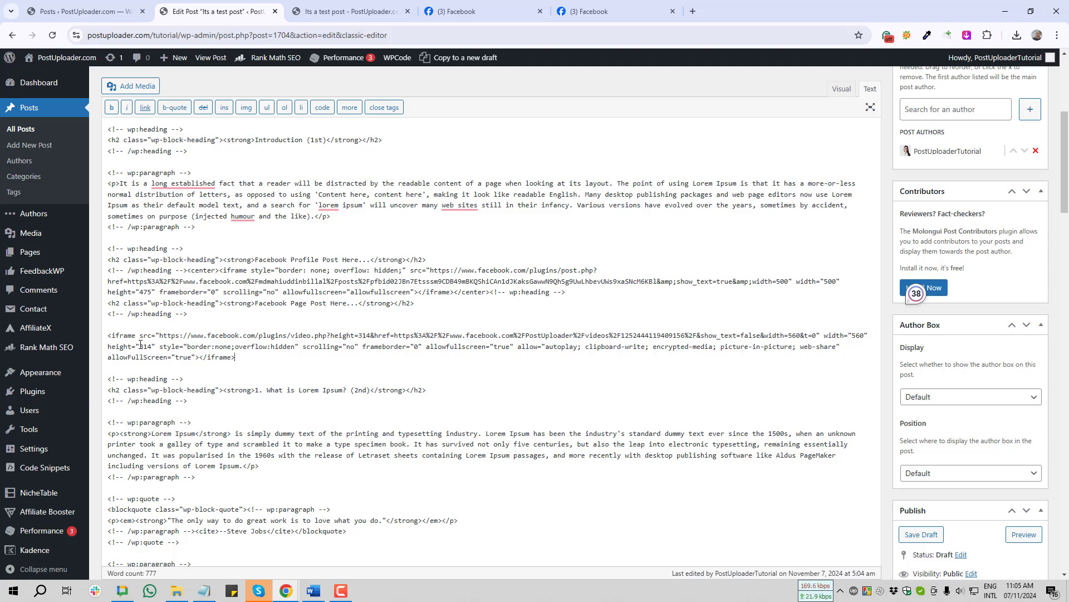
# Set the page video iframe's height to 510, wrap it in <center> and </center> tags and save the draft.
pyautogui.moveTo(139, 346); pyautogui.dragTo(151, 346)
pyautogui.write('510')
pyautogui.write('<')
pyautogui.write('center')
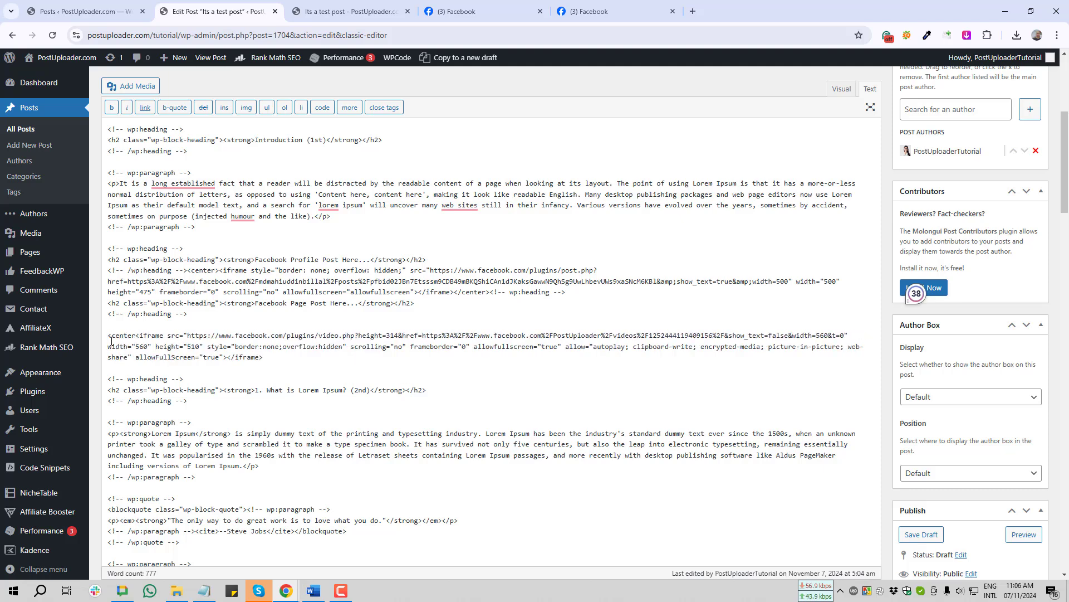
pyautogui.write('>')
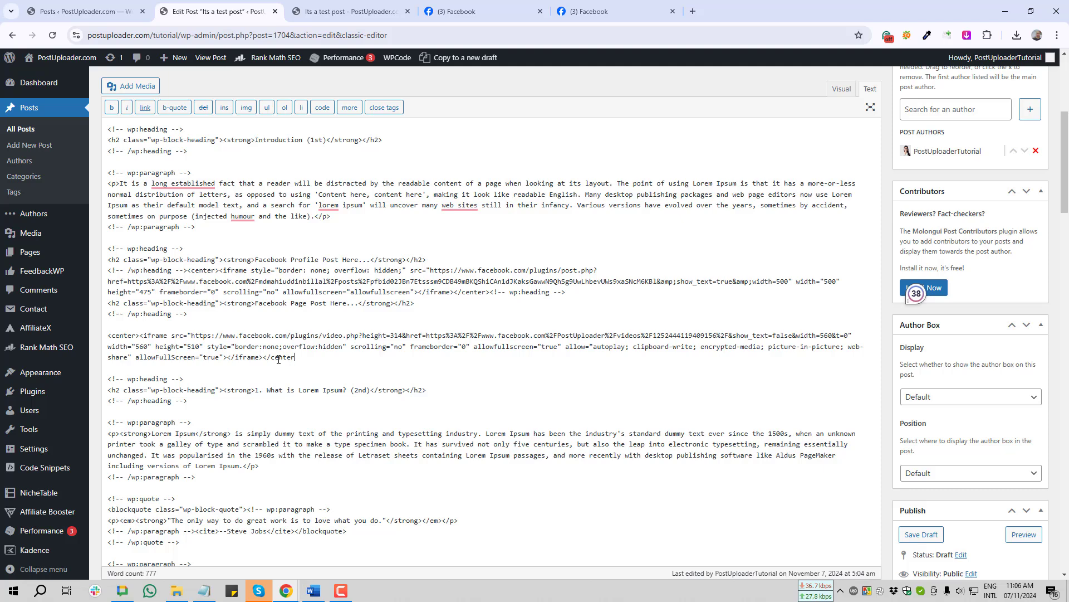
pyautogui.scroll(-5, 924, 334)
pyautogui.click(922, 256)
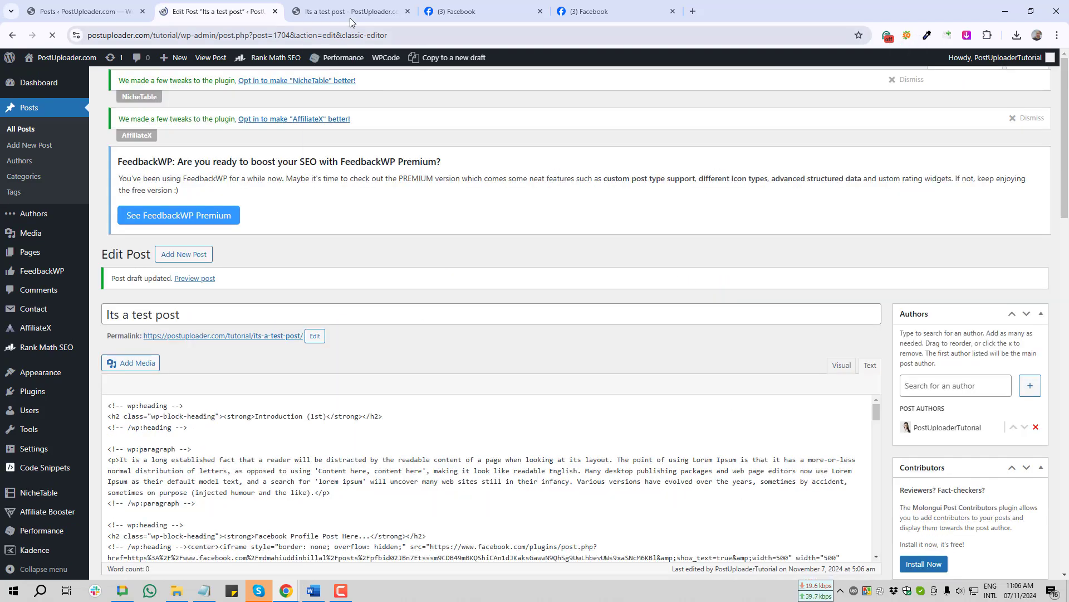
# Check the size, alignment and playback of the page video embed on the preview page, and review the profile embed above it.
pyautogui.click(345, 11)
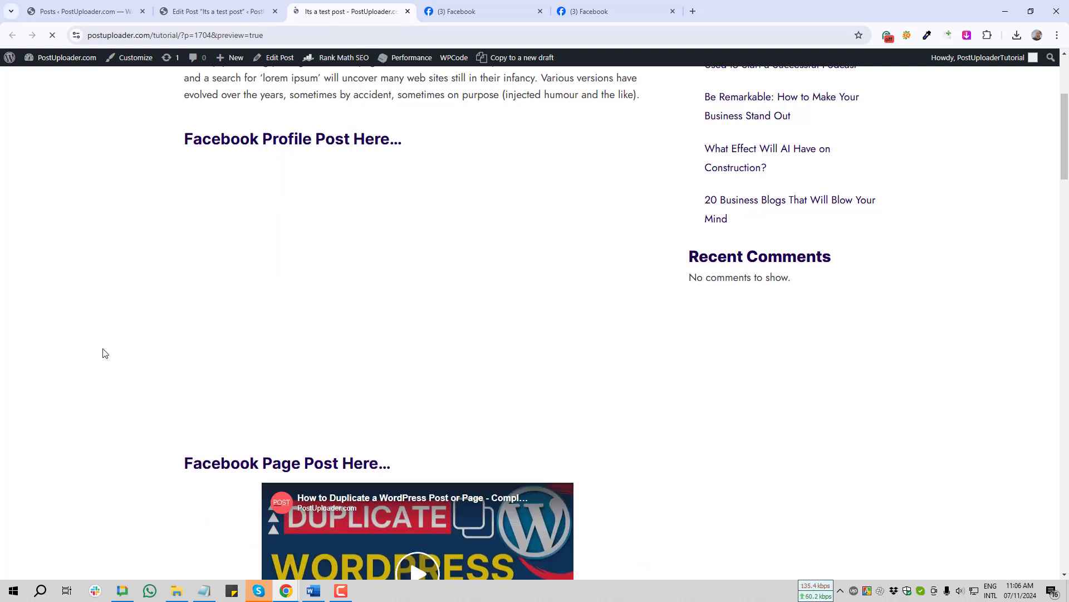
pyautogui.scroll(-3, 102, 351)
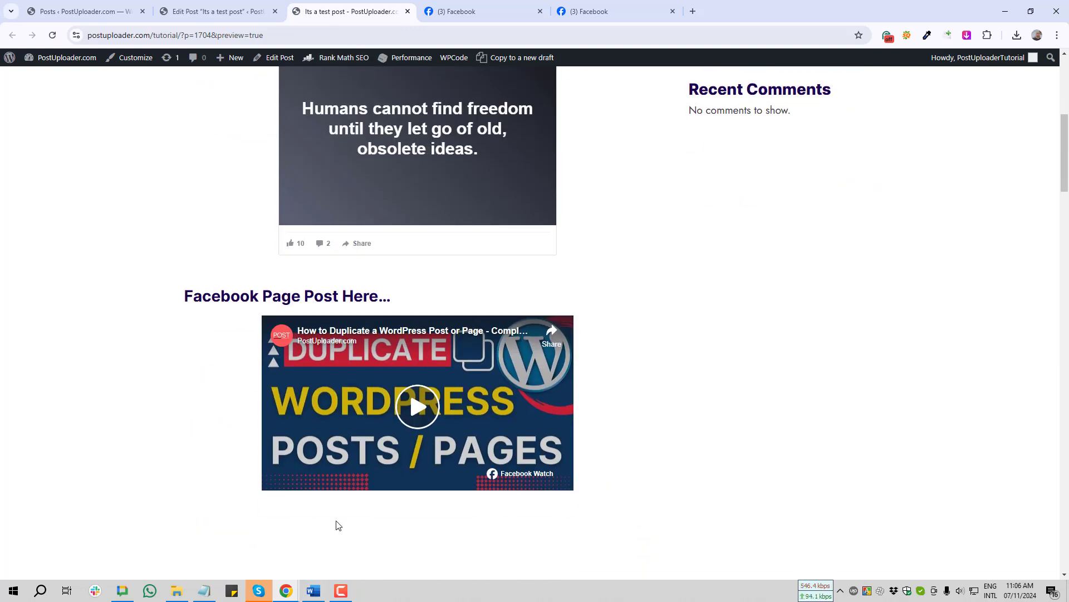
pyautogui.scroll(-3, 334, 522)
pyautogui.scroll(2, 359, 401)
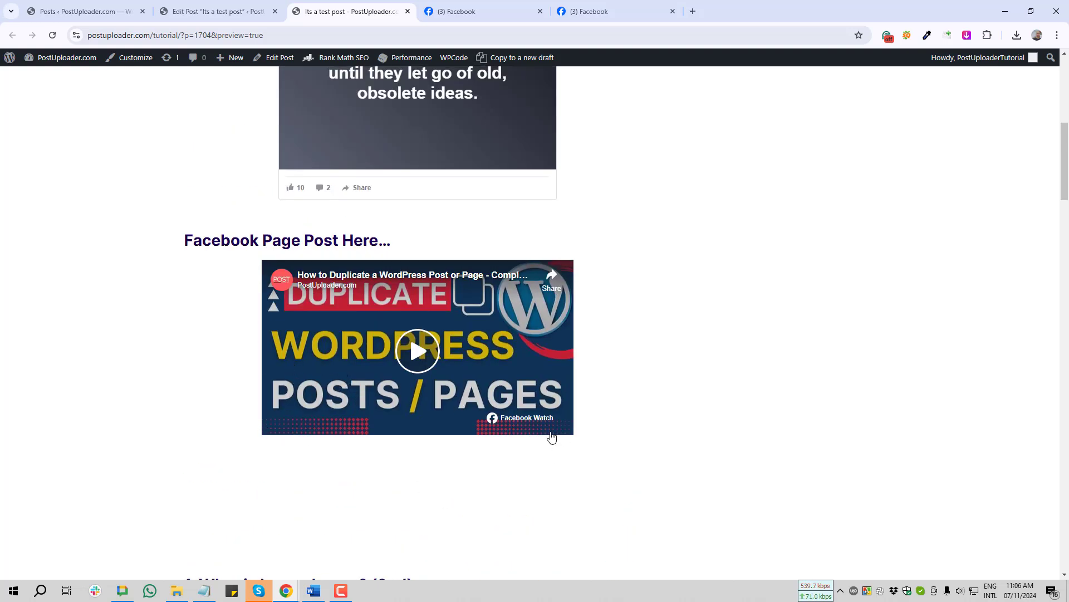
pyautogui.click(273, 422)
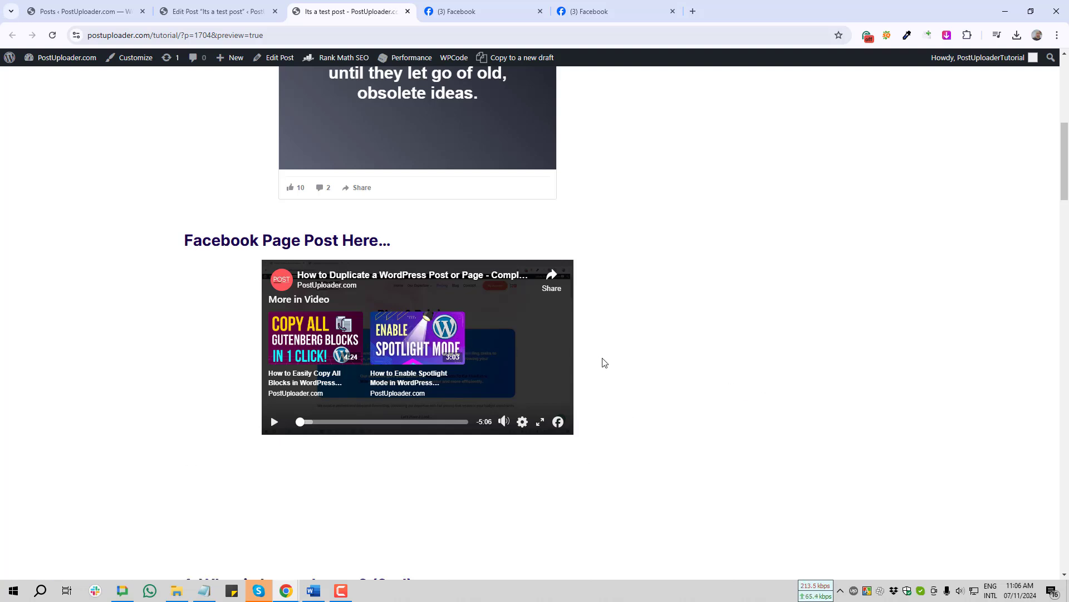
pyautogui.scroll(-4, 392, 294)
pyautogui.scroll(4, 393, 302)
pyautogui.scroll(5, 394, 307)
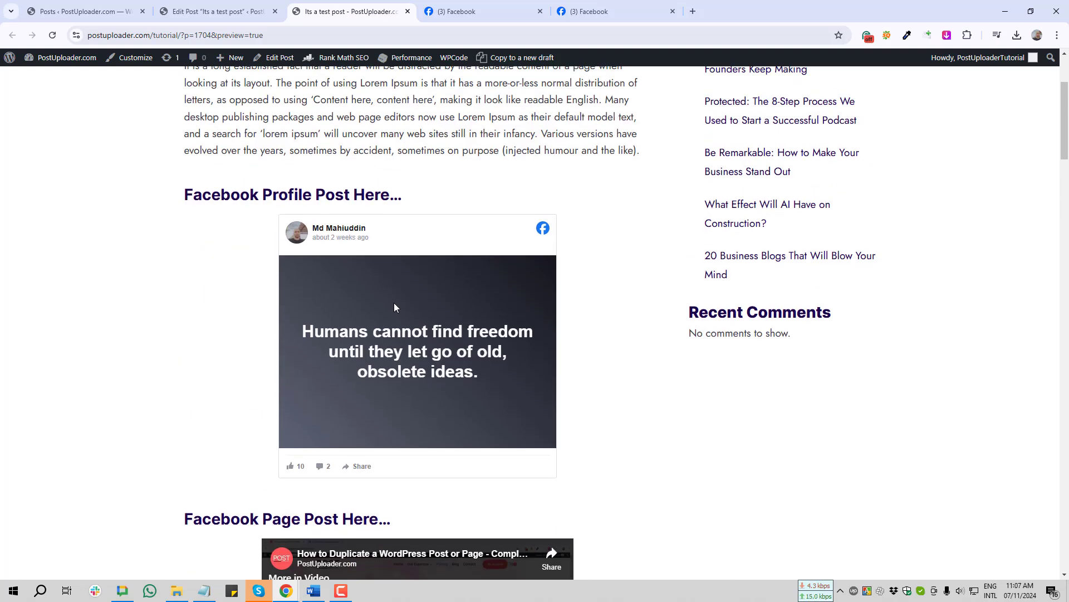